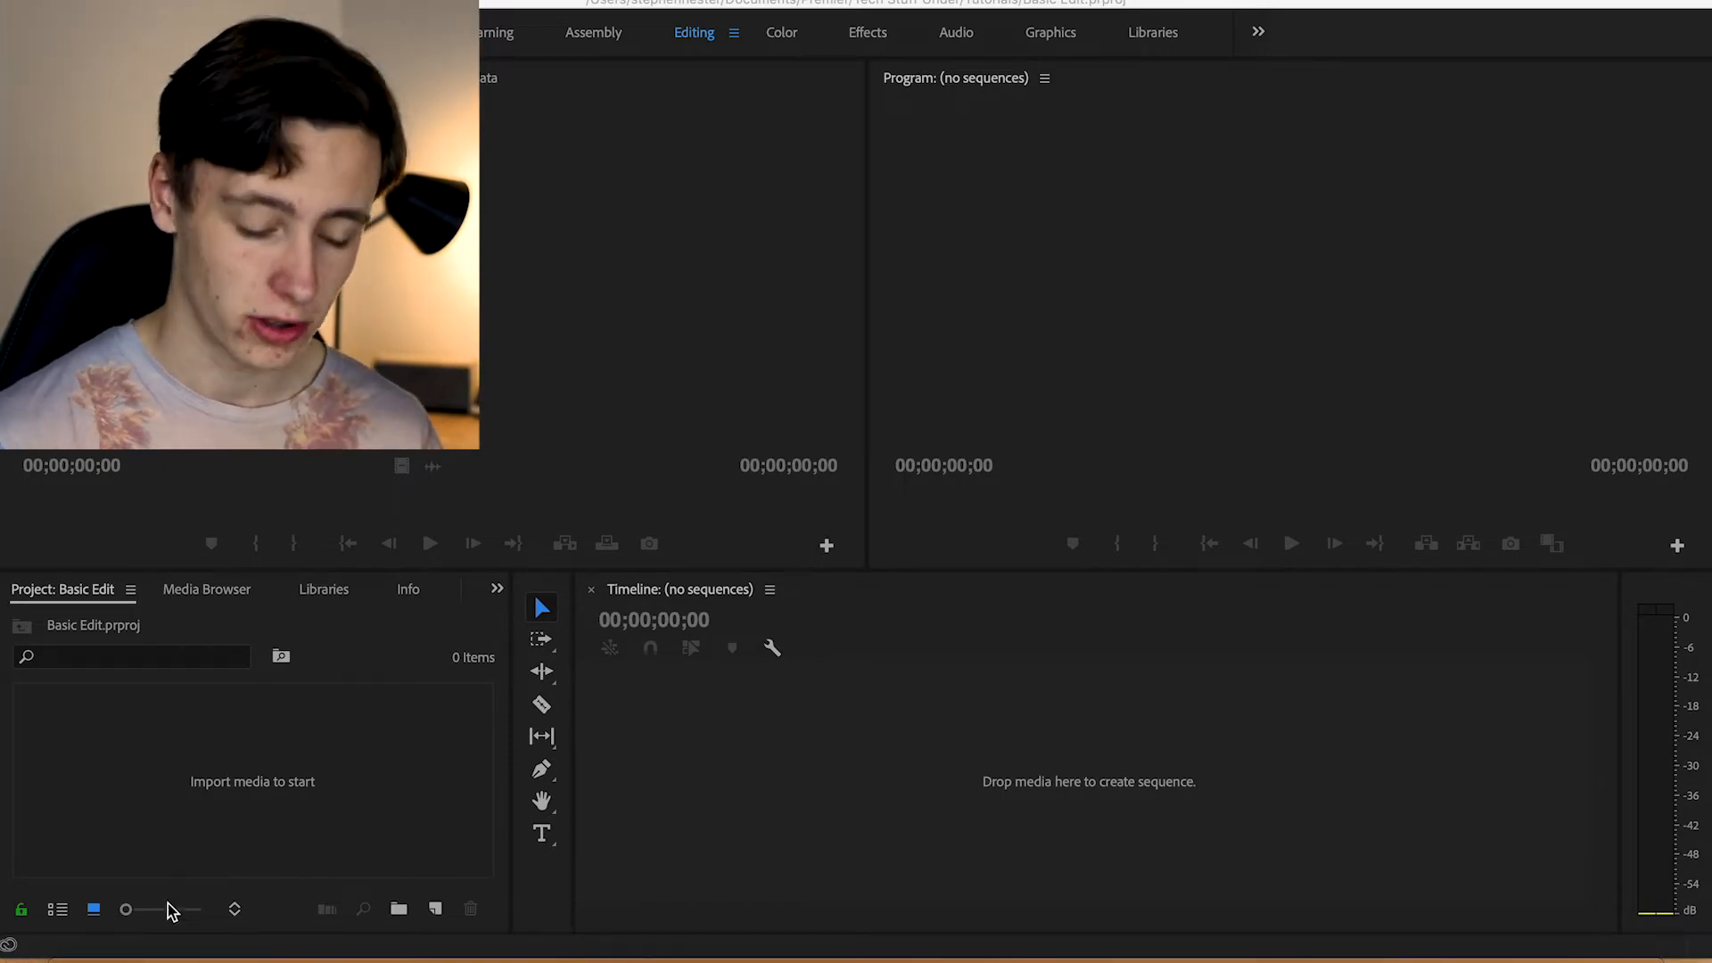
Import DSC_0467.MOV, DSC_0468.MOV, DSC_0812.MOV and DSC_0816.MOV from the Tutorial folder into the project and close the folder window
click(84, 952)
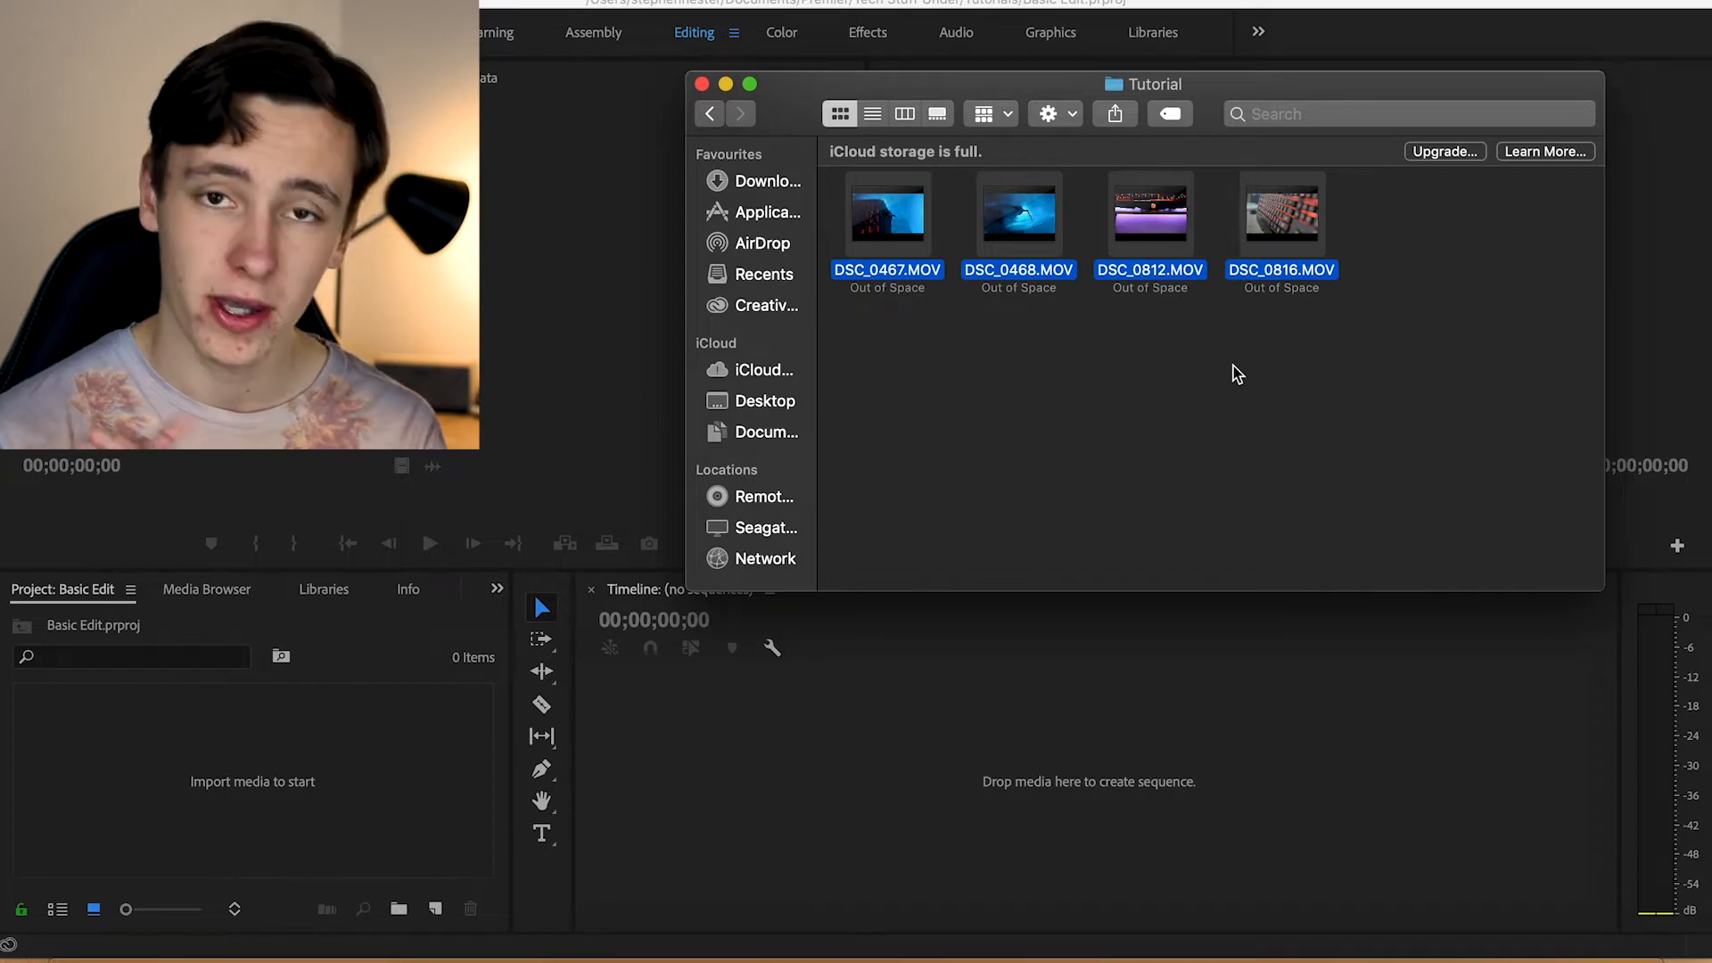
drag(1087, 270, 282, 784)
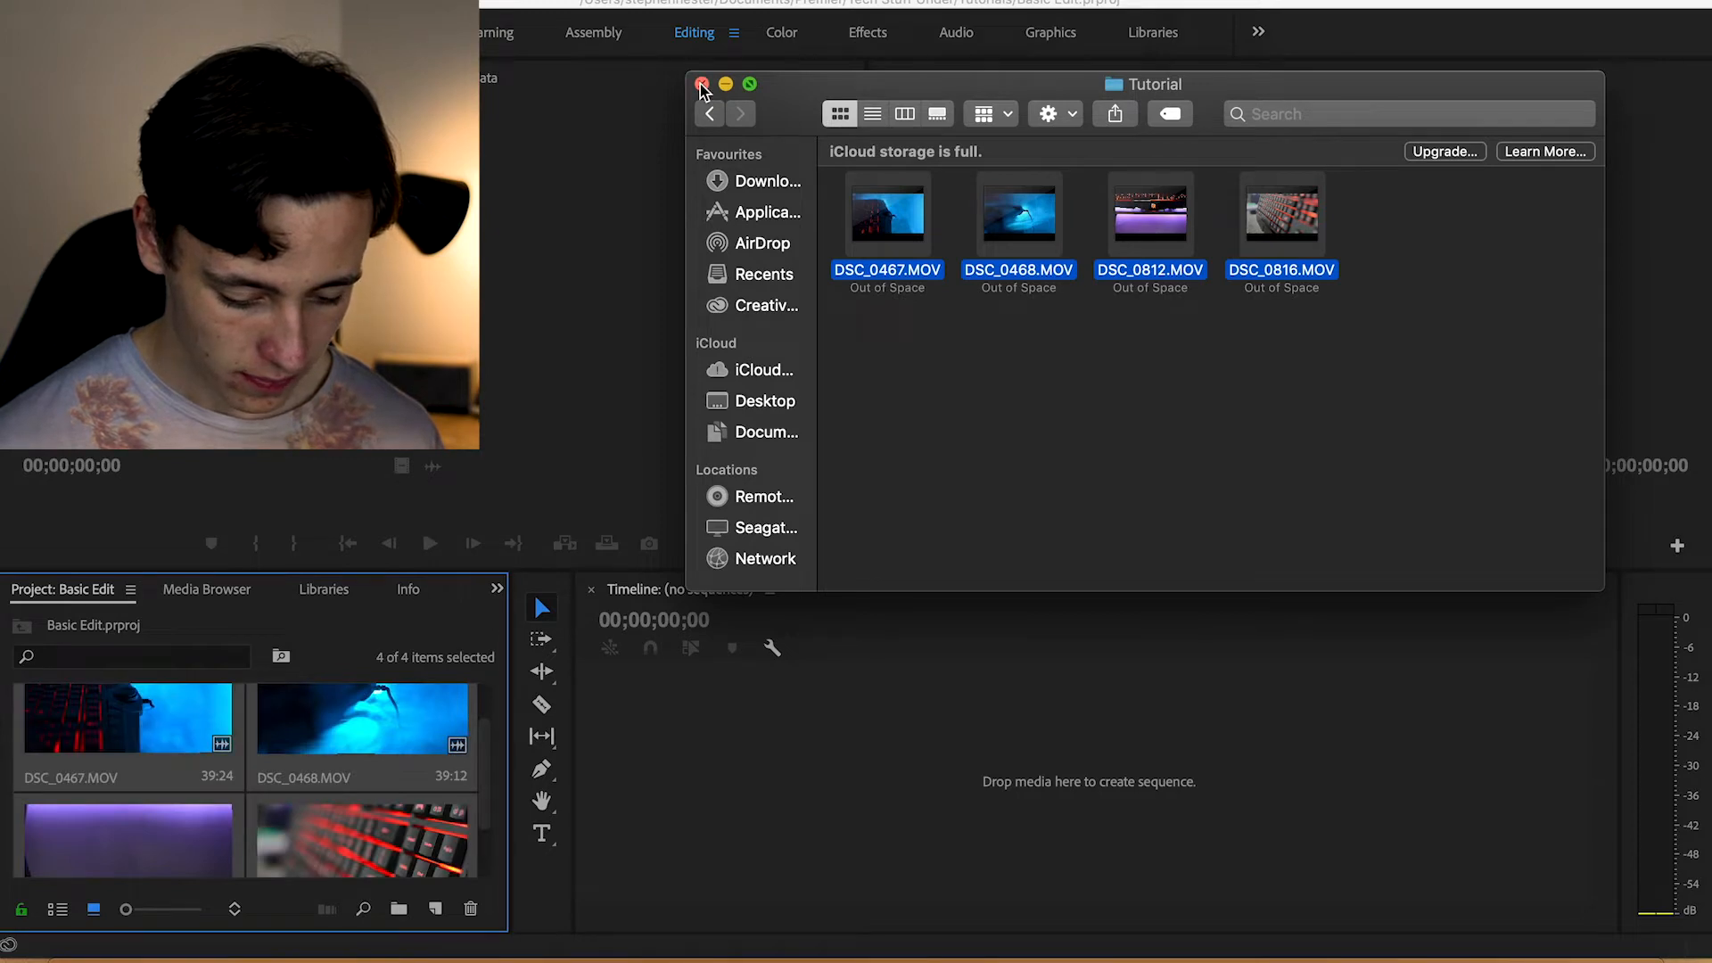
click(702, 85)
click(692, 771)
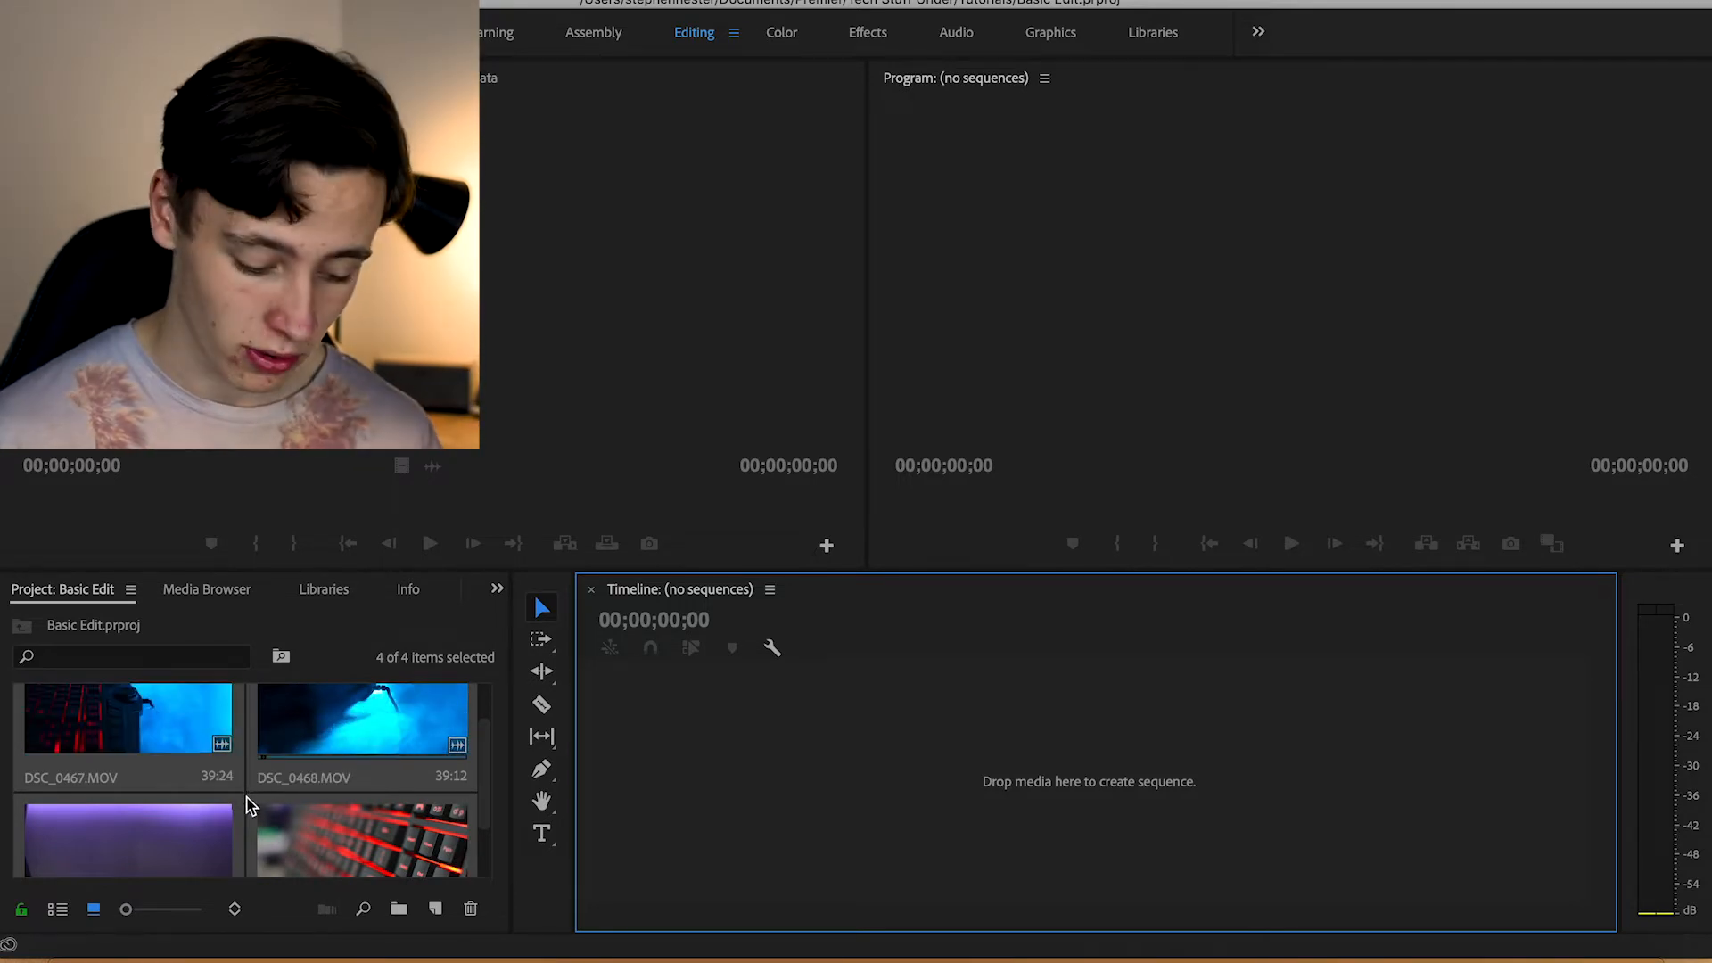
click(249, 803)
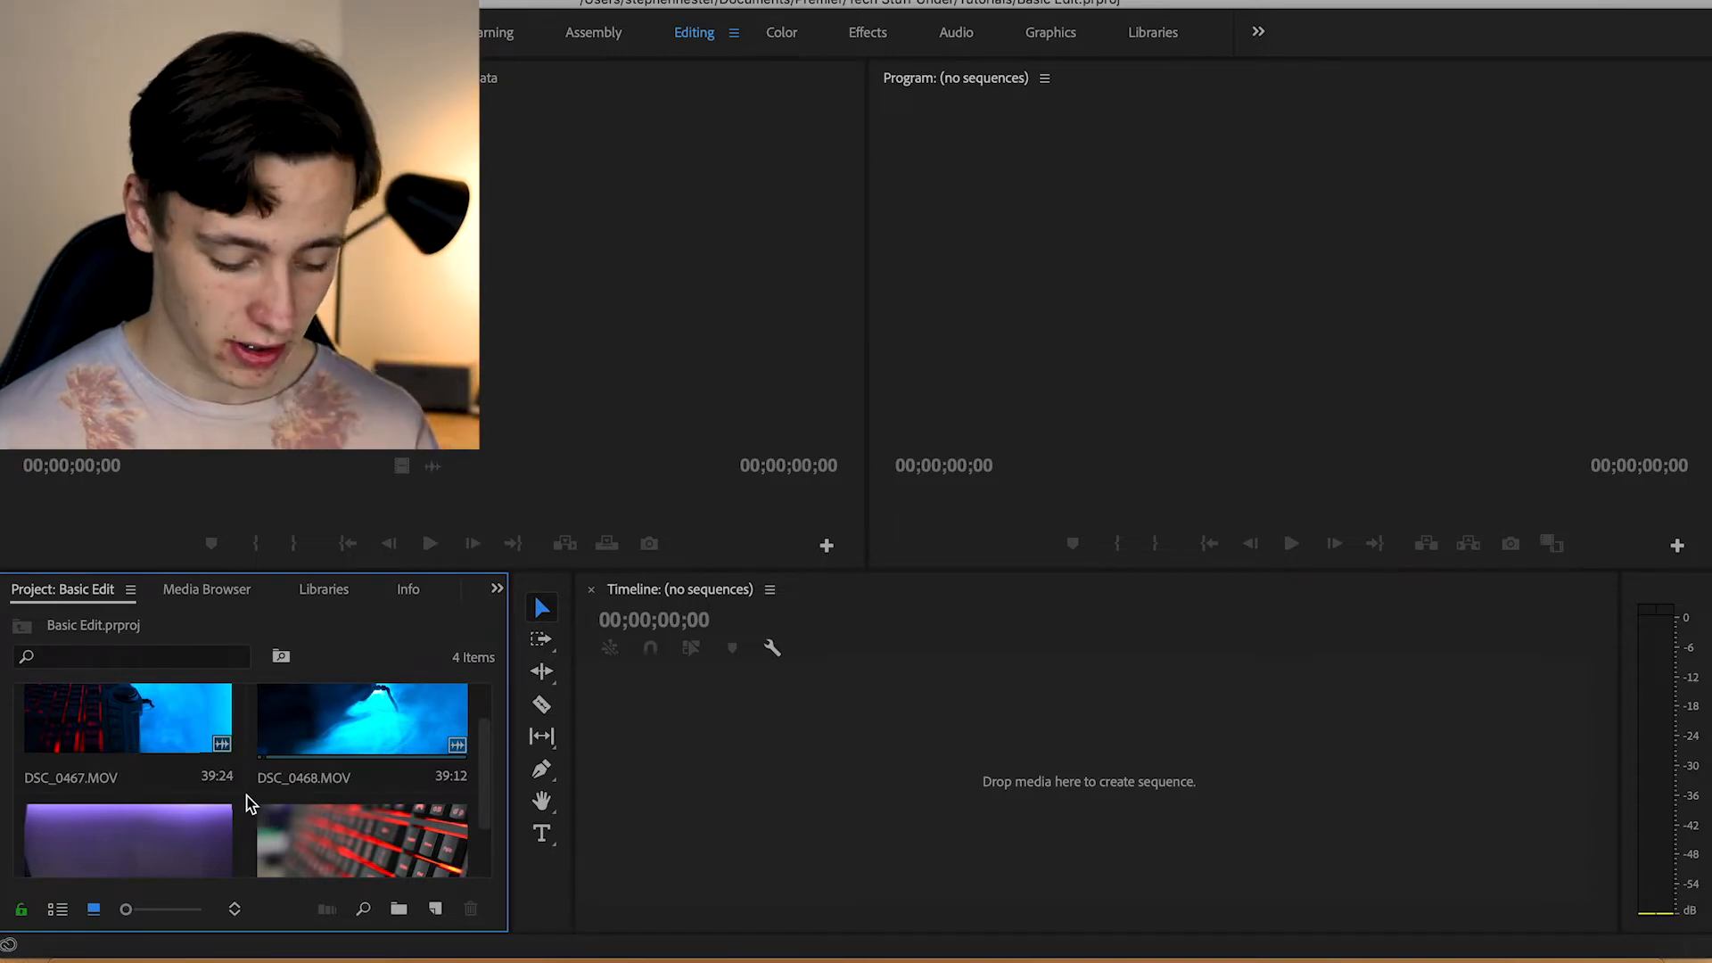
Create a new sequence from DSC_0812.MOV by placing the clip on the empty timeline
scroll(249, 802, down, 2)
scroll(196, 786, up, 3)
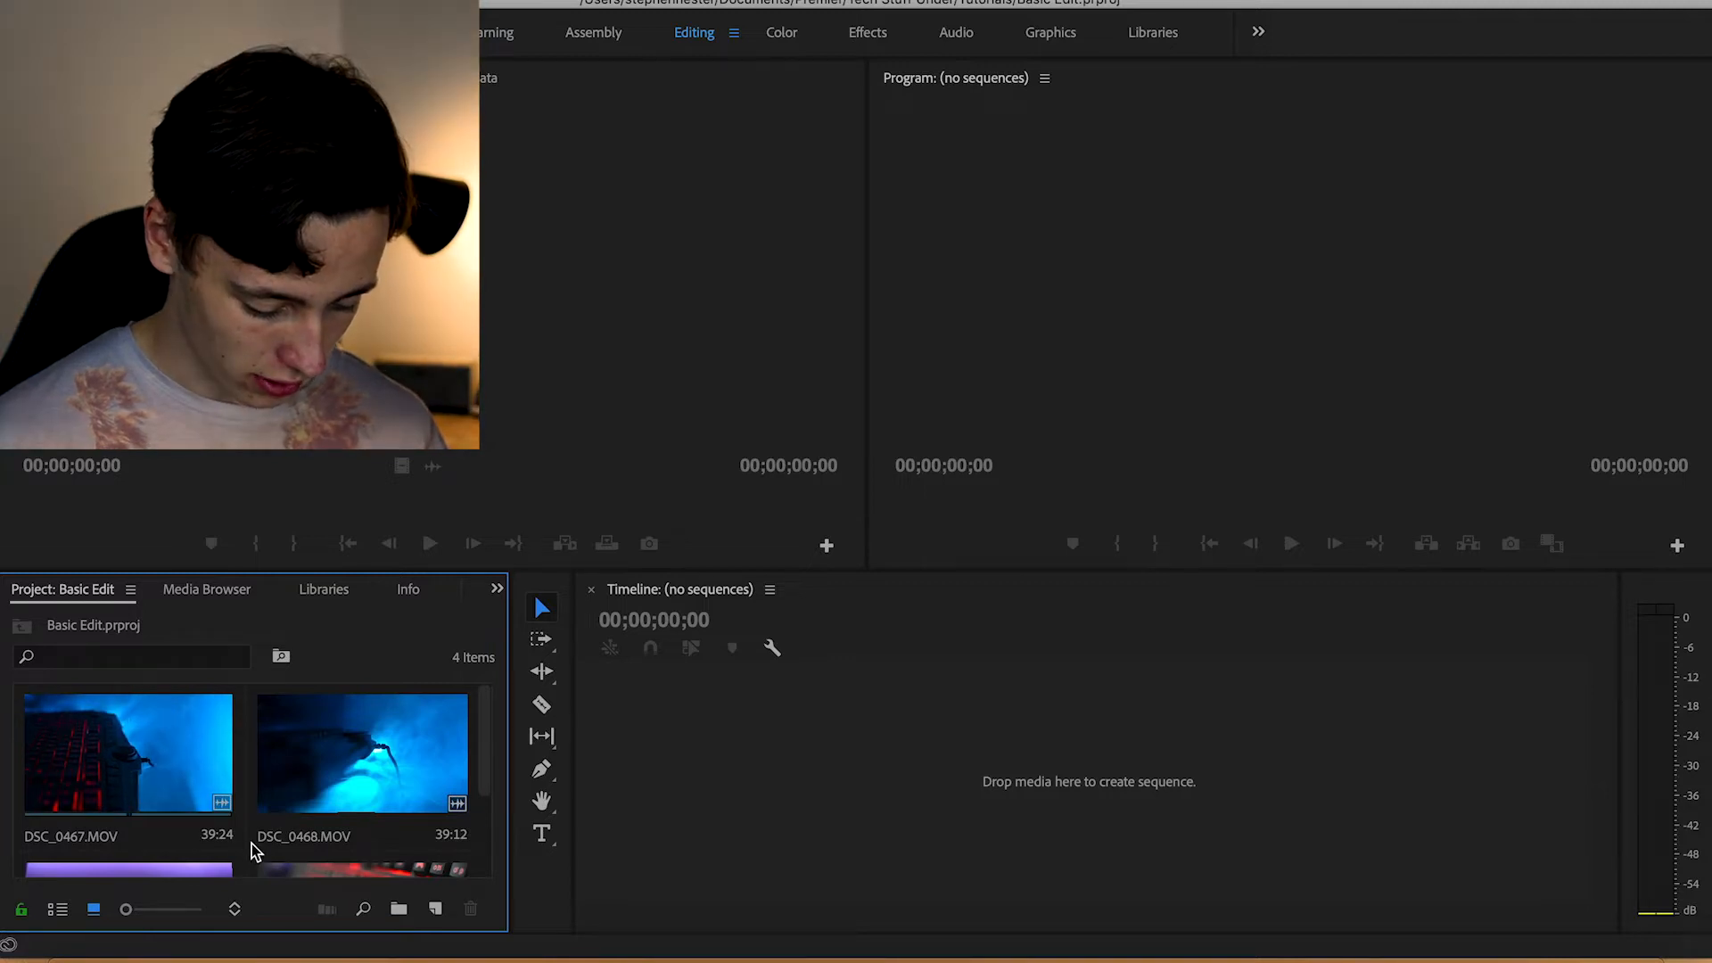
scroll(251, 841, down, 3)
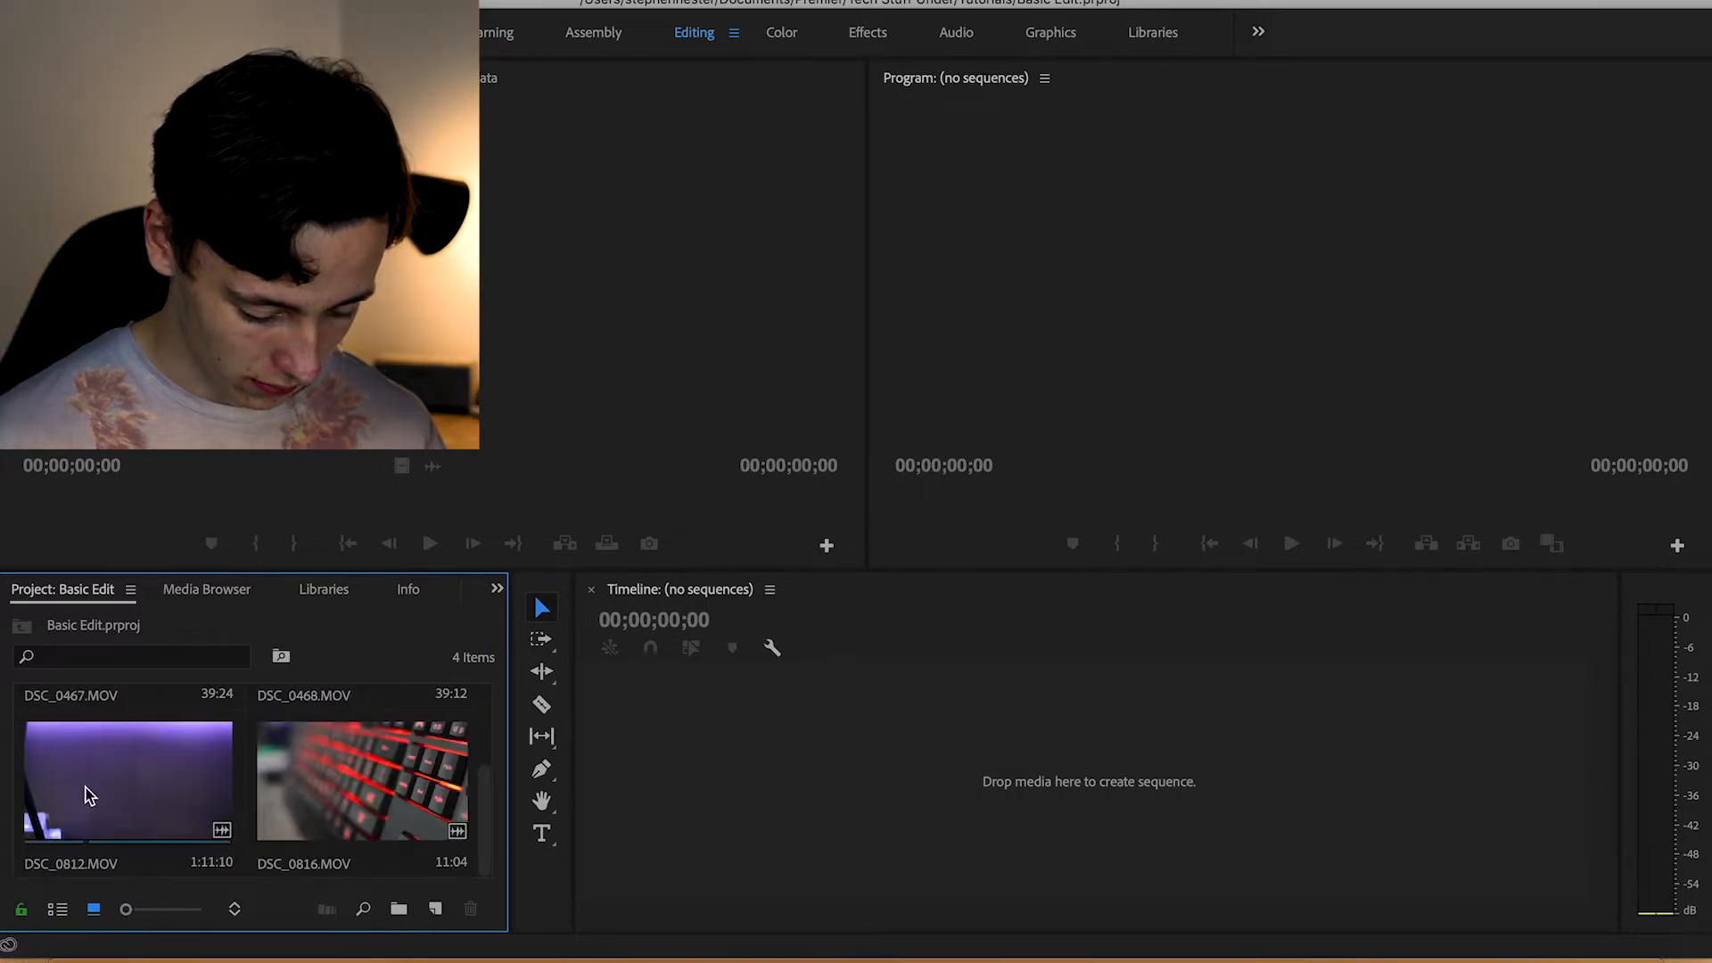
drag(86, 785, 796, 781)
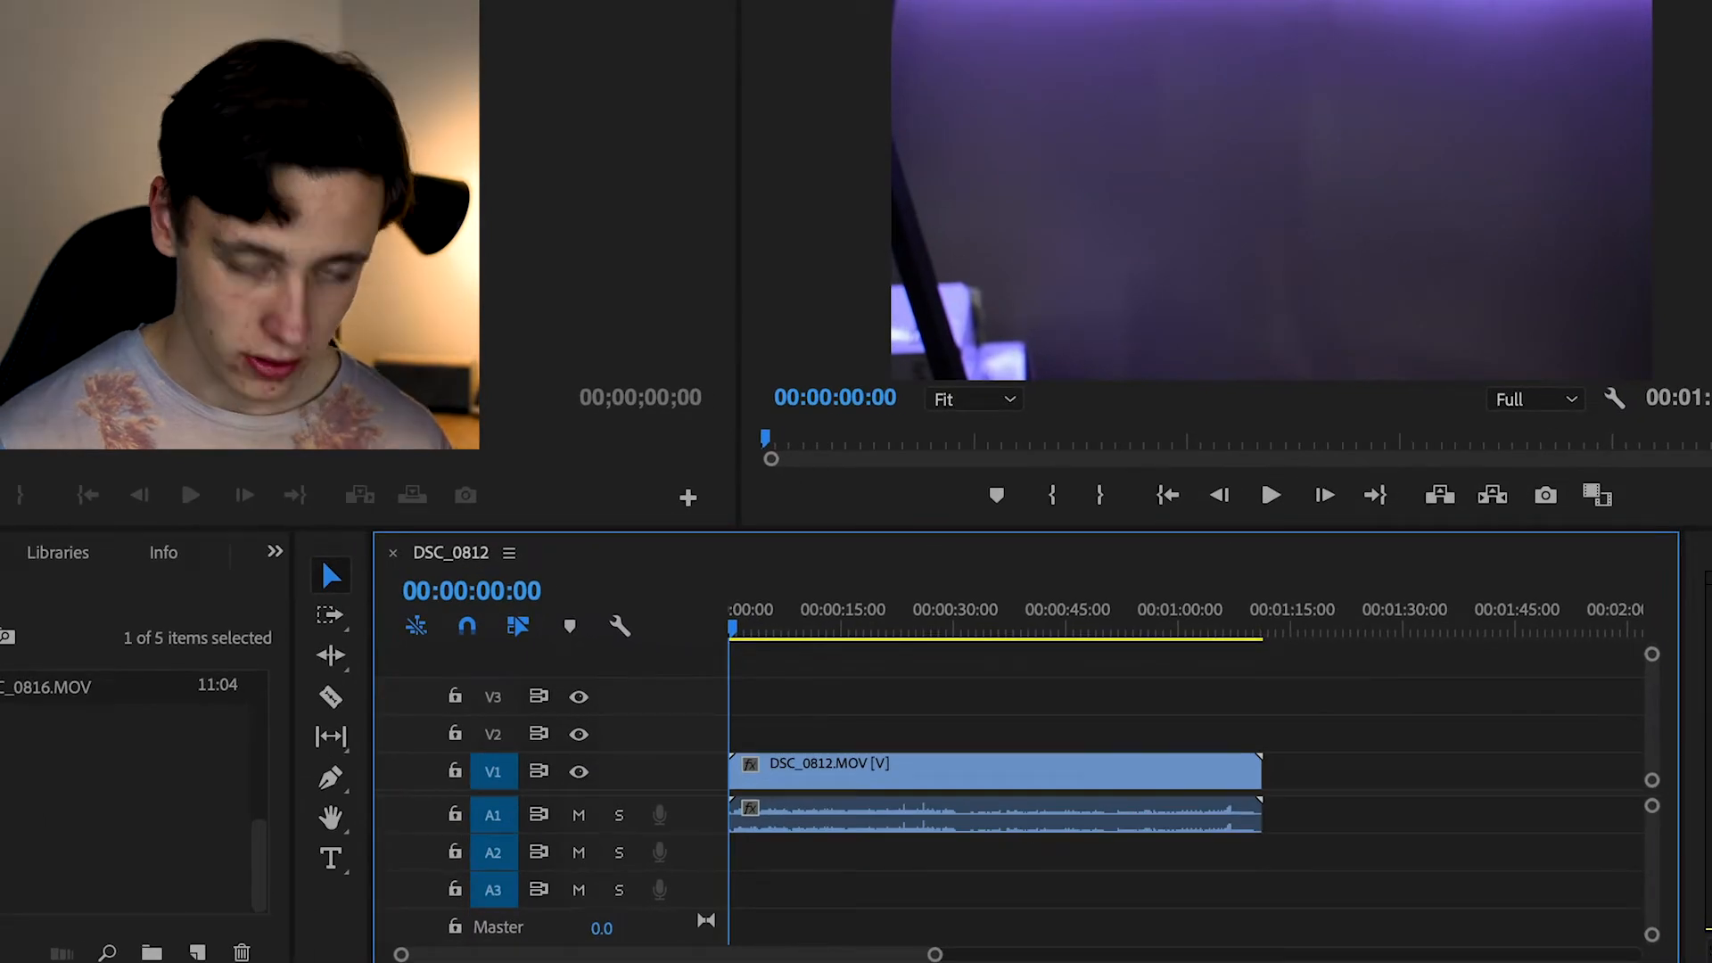
Scrub through the DSC_0812.MOV clip and trim its start to 00:00:37:05
click(848, 772)
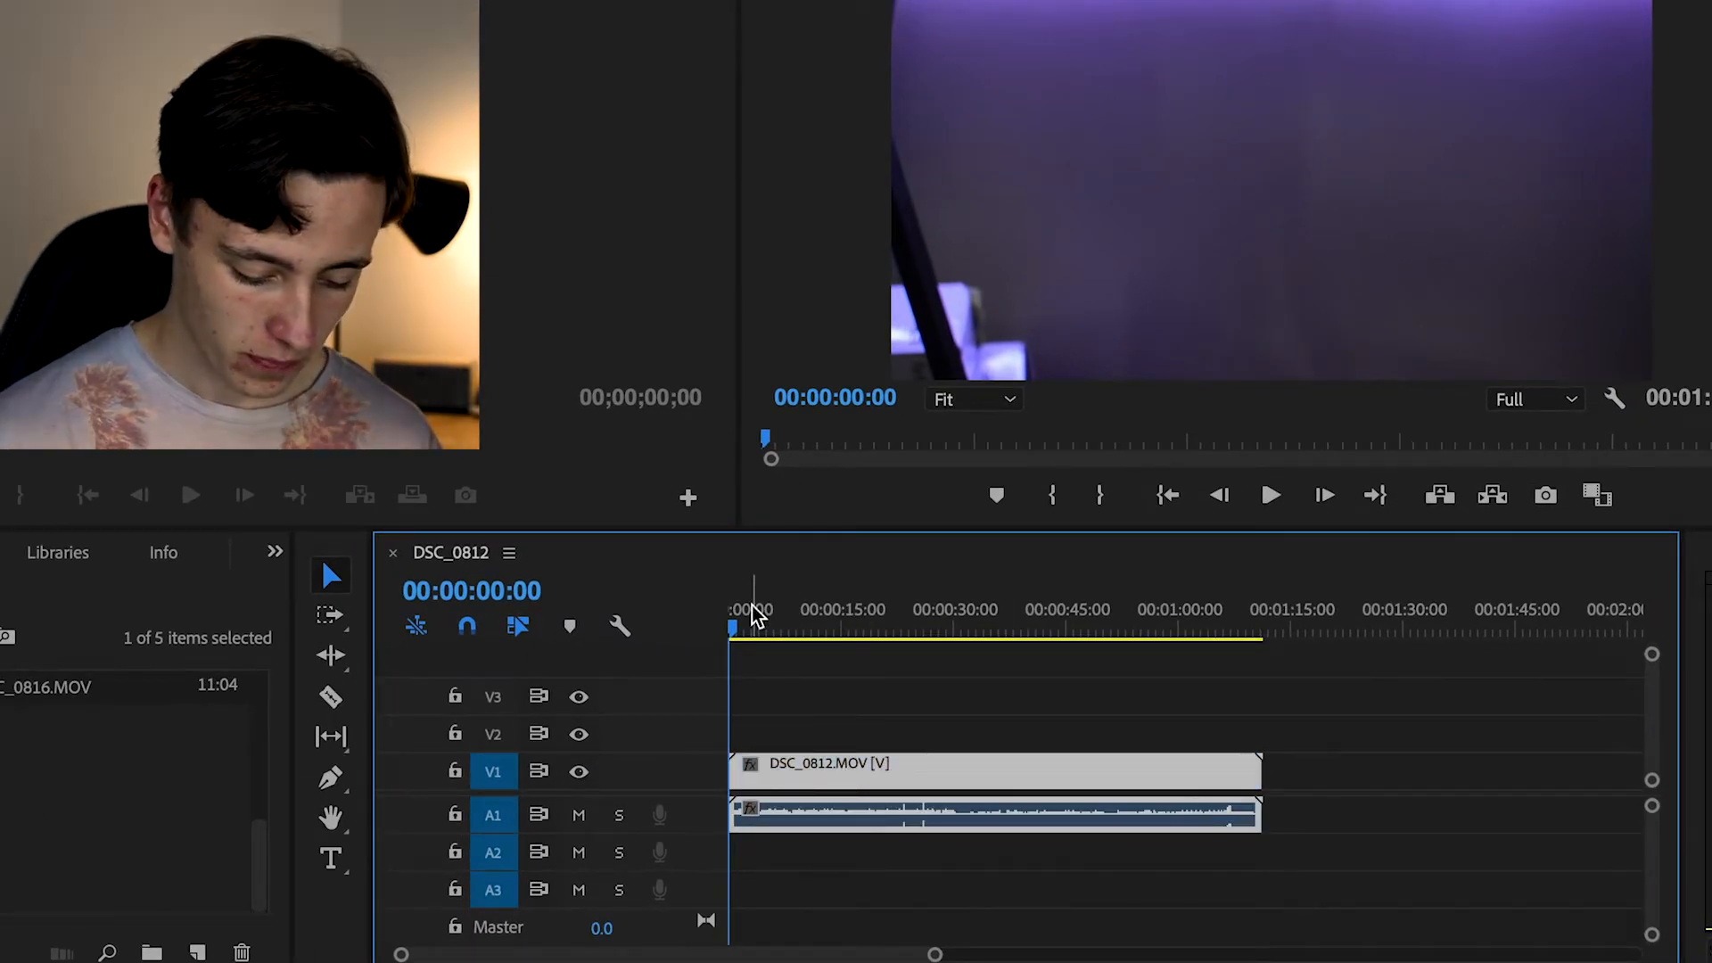
click(739, 626)
drag(747, 629, 783, 629)
key(XF86AudioLowerVolume)
key(XF86AudioLowerVolume)
key(XF86AudioLowerVolume)
key(XF86AudioLowerVolume)
key(XF86AudioLowerVolume)
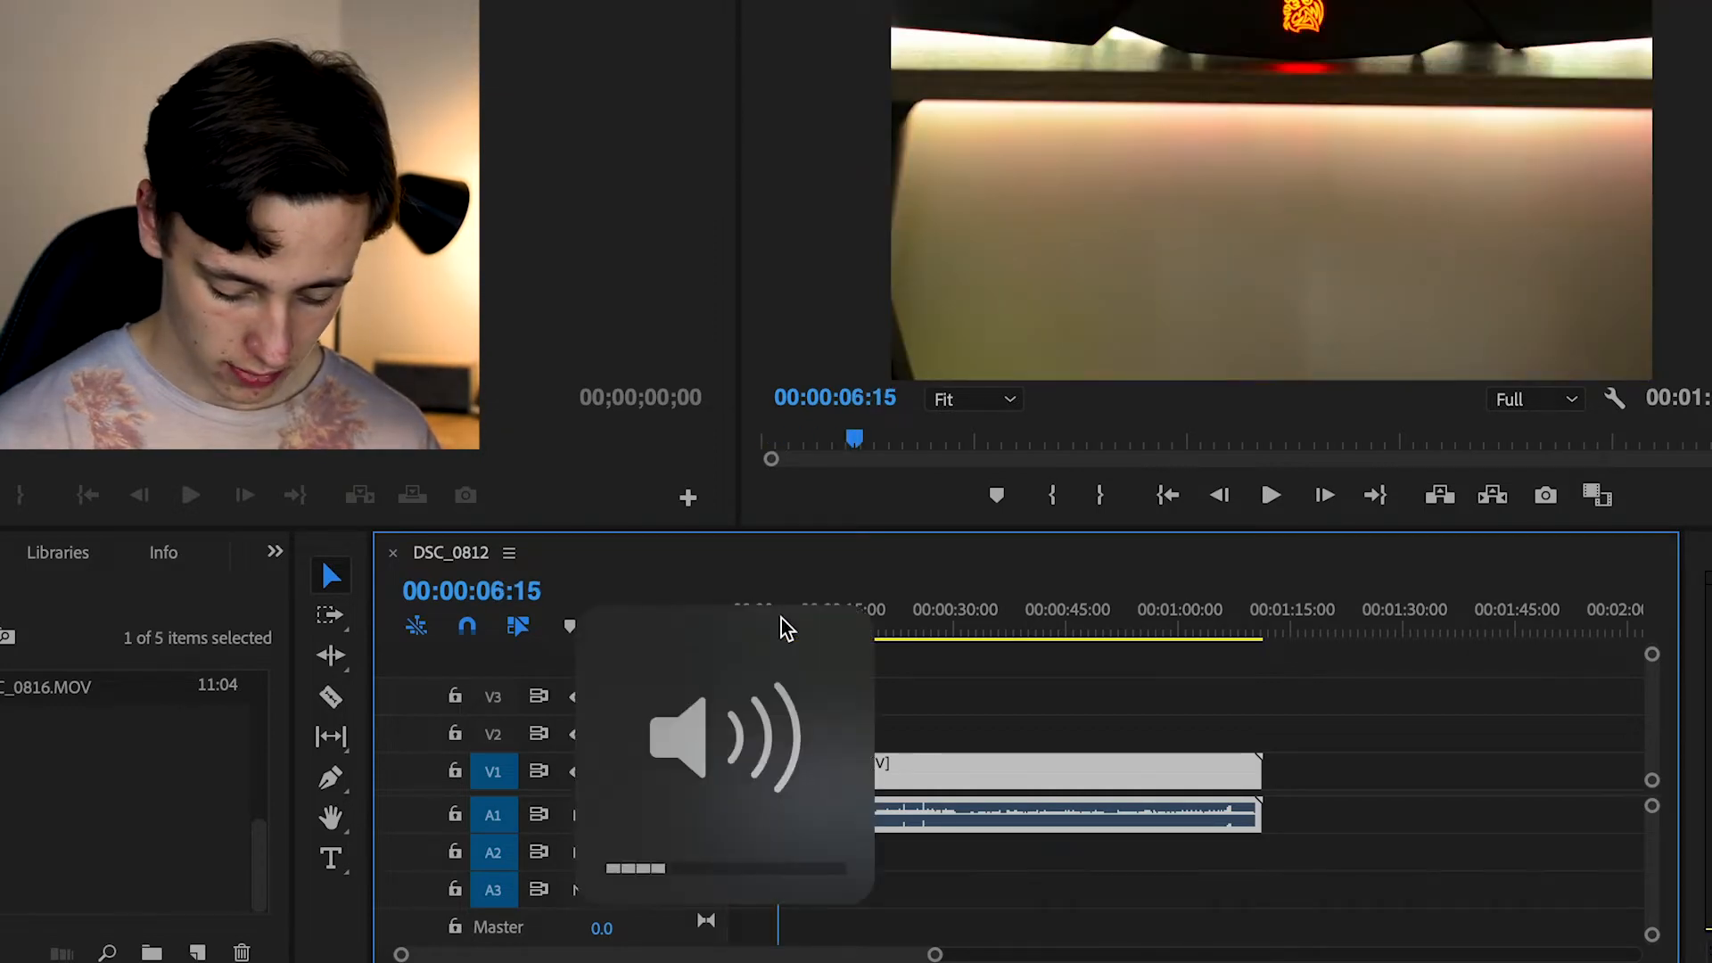
drag(781, 617, 1011, 616)
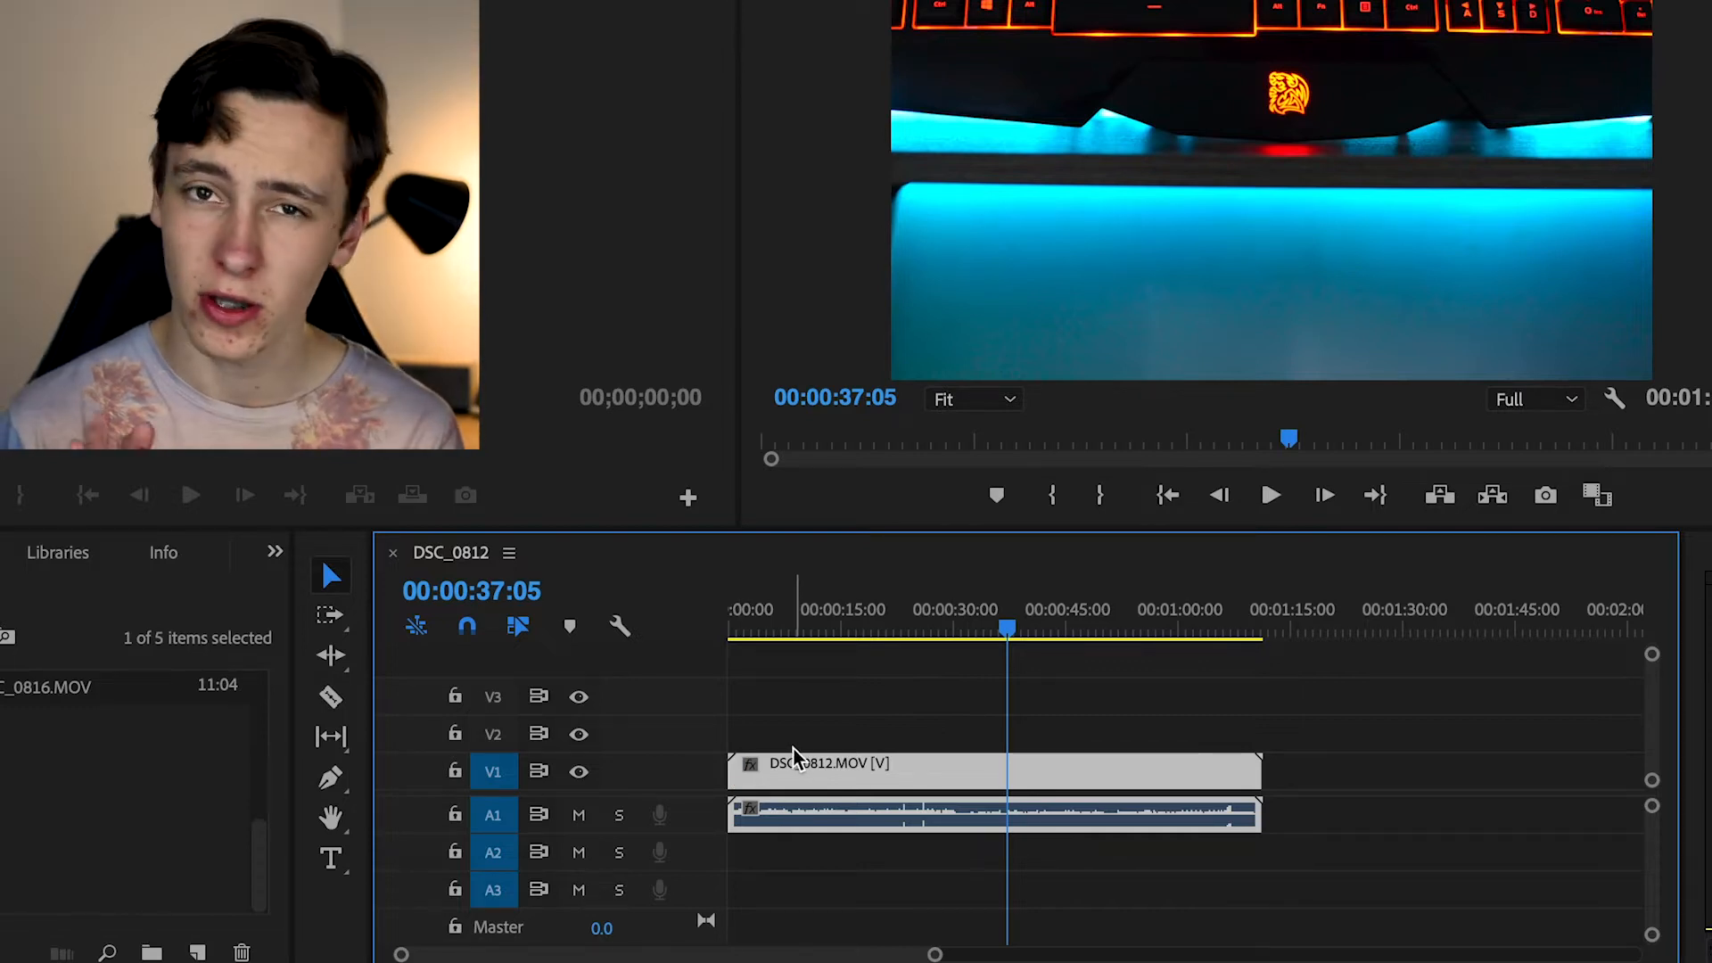
drag(733, 770, 1008, 770)
Split the DSC_0812.MOV clip at 00:00:49:20 with the Razor Tool
drag(1006, 626, 1104, 638)
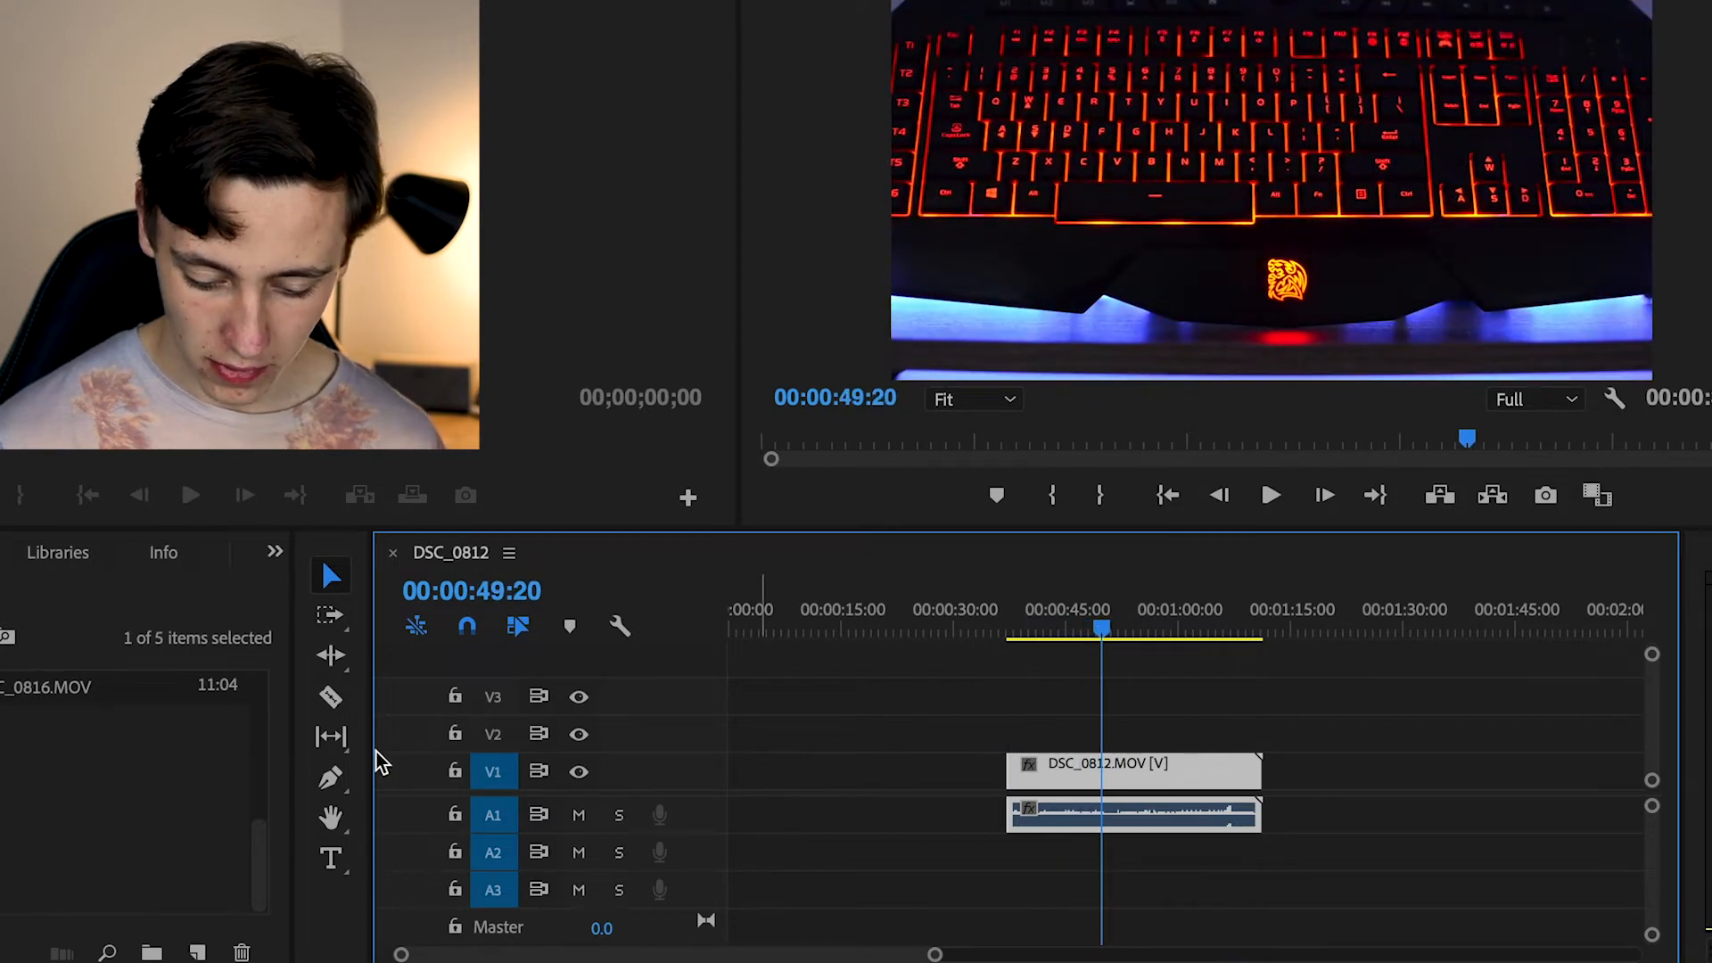
click(332, 698)
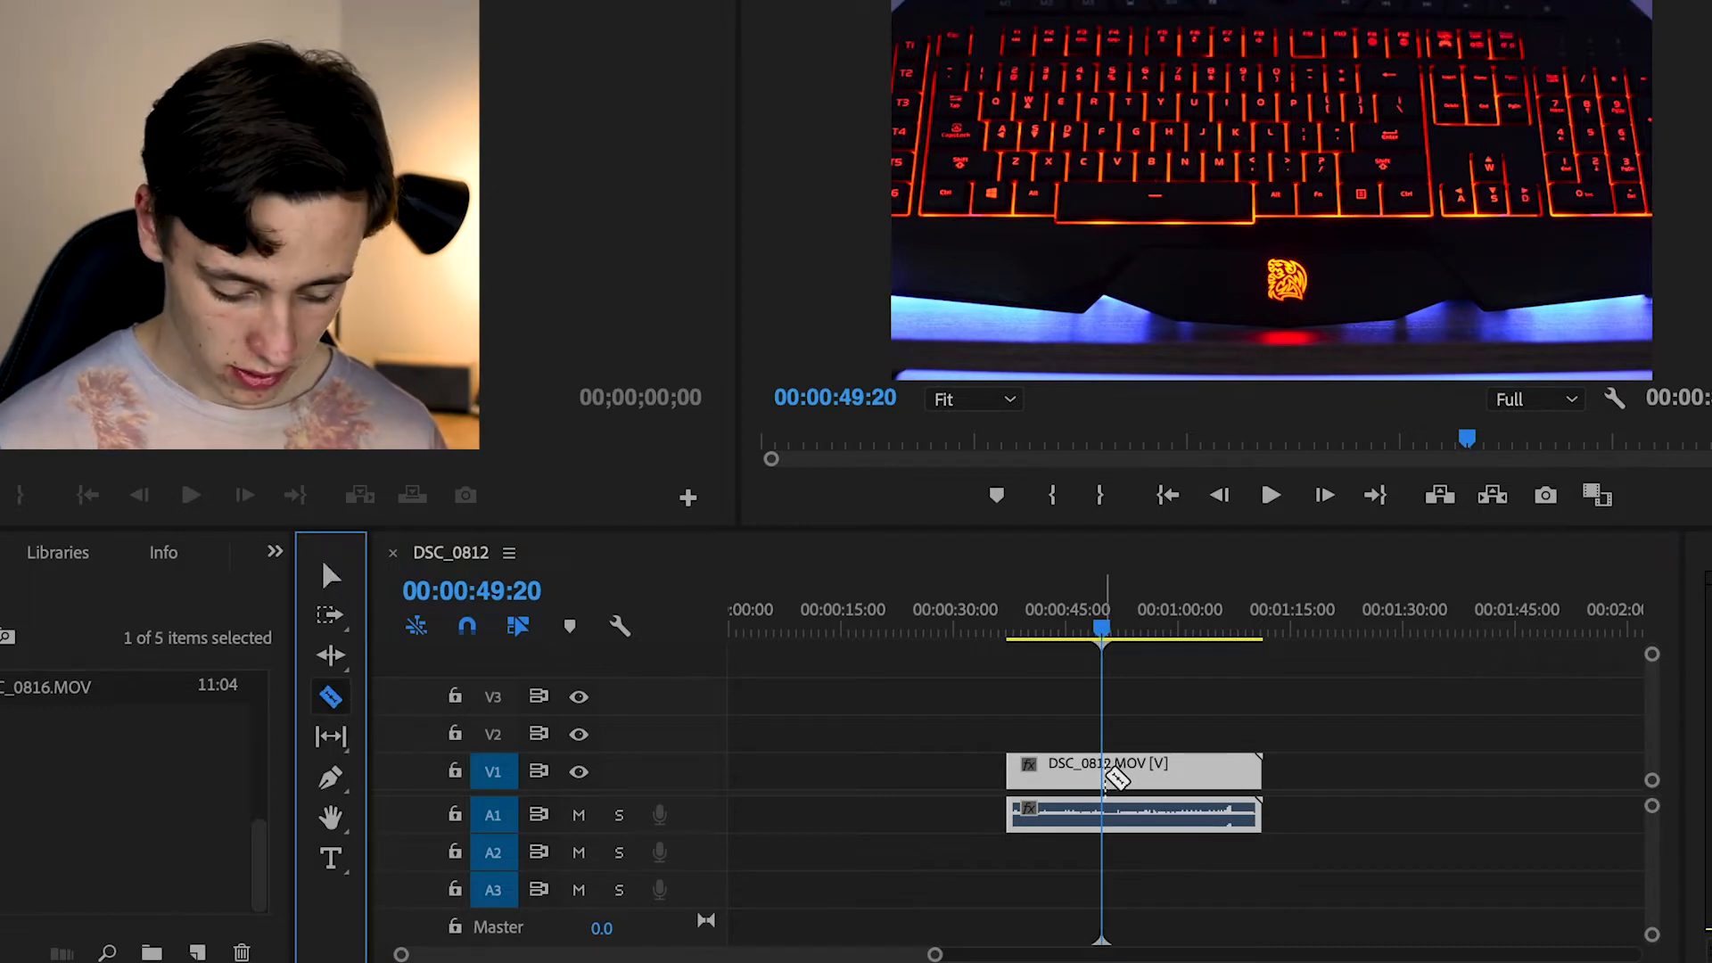
click(1118, 768)
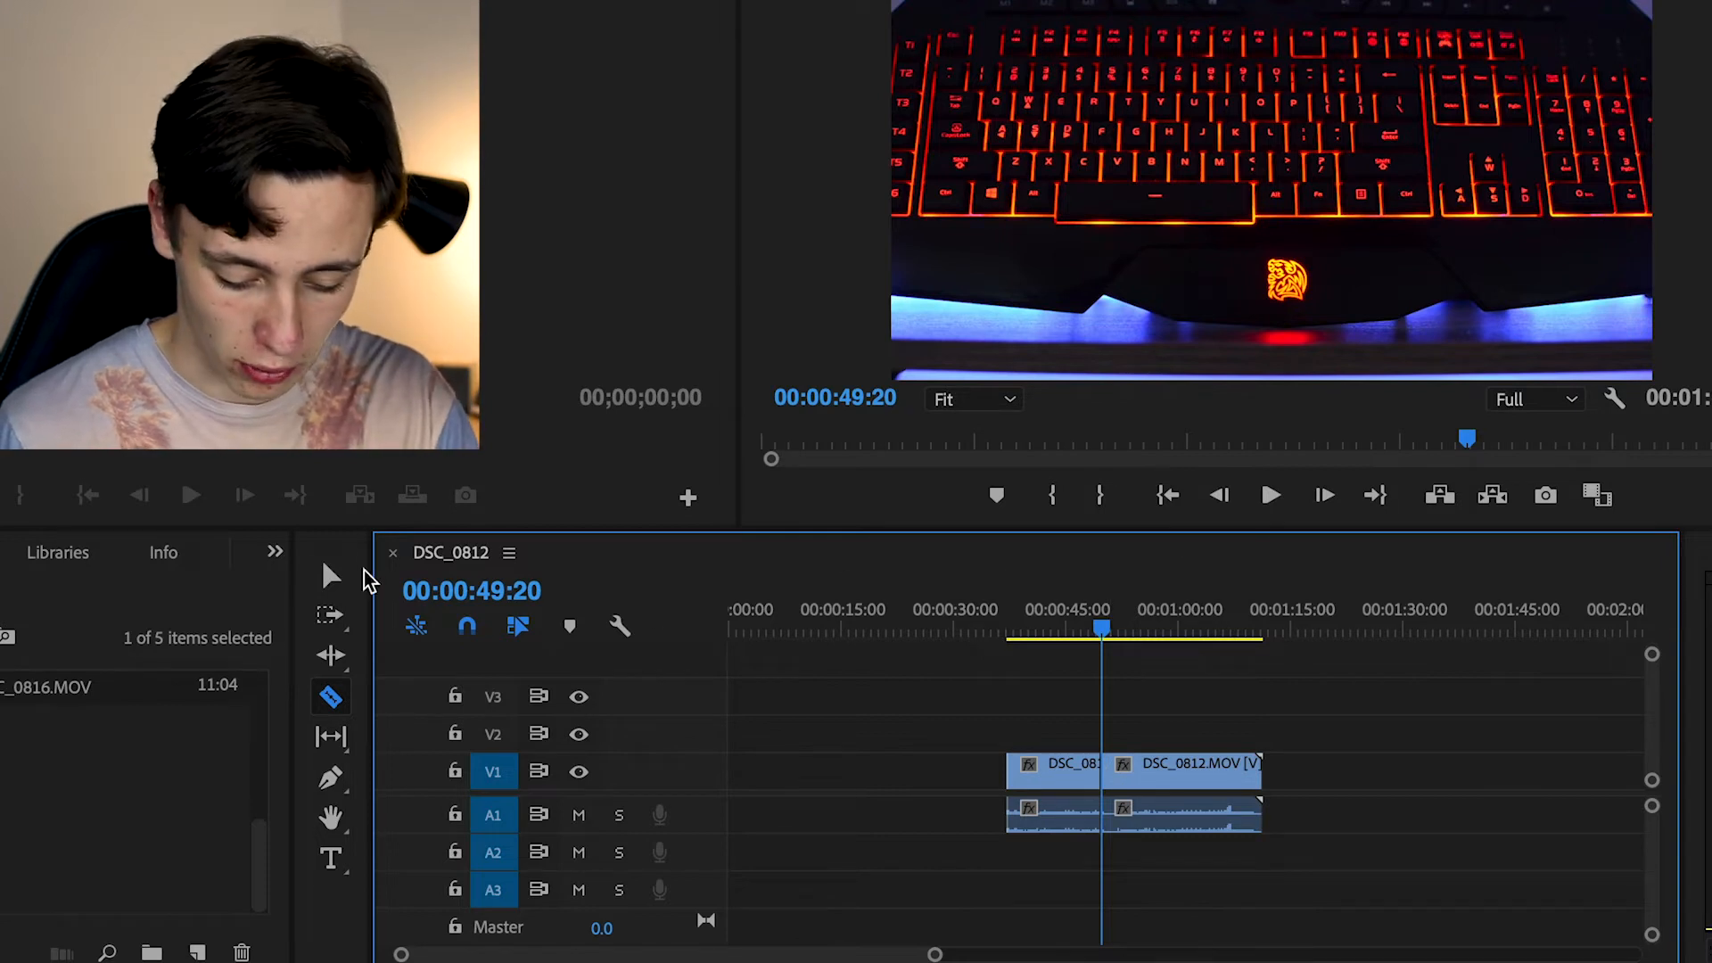
Delete the part of DSC_0812.MOV after the cut at 00:00:49:20
click(330, 575)
click(1183, 775)
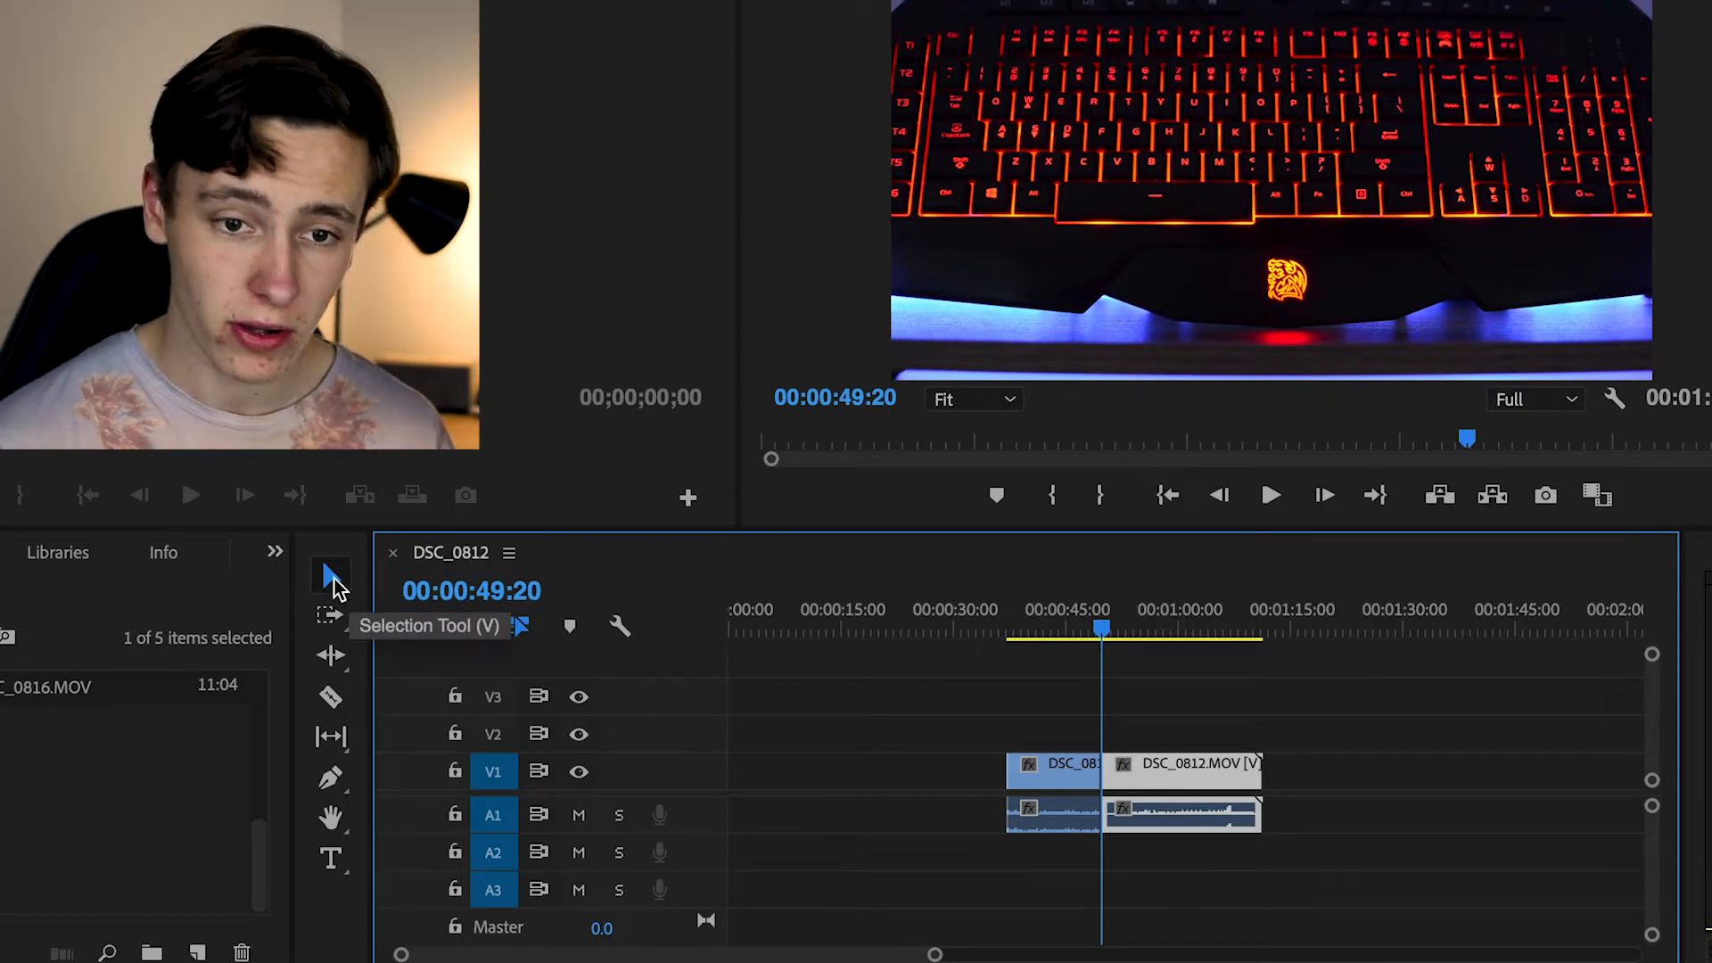
click(332, 577)
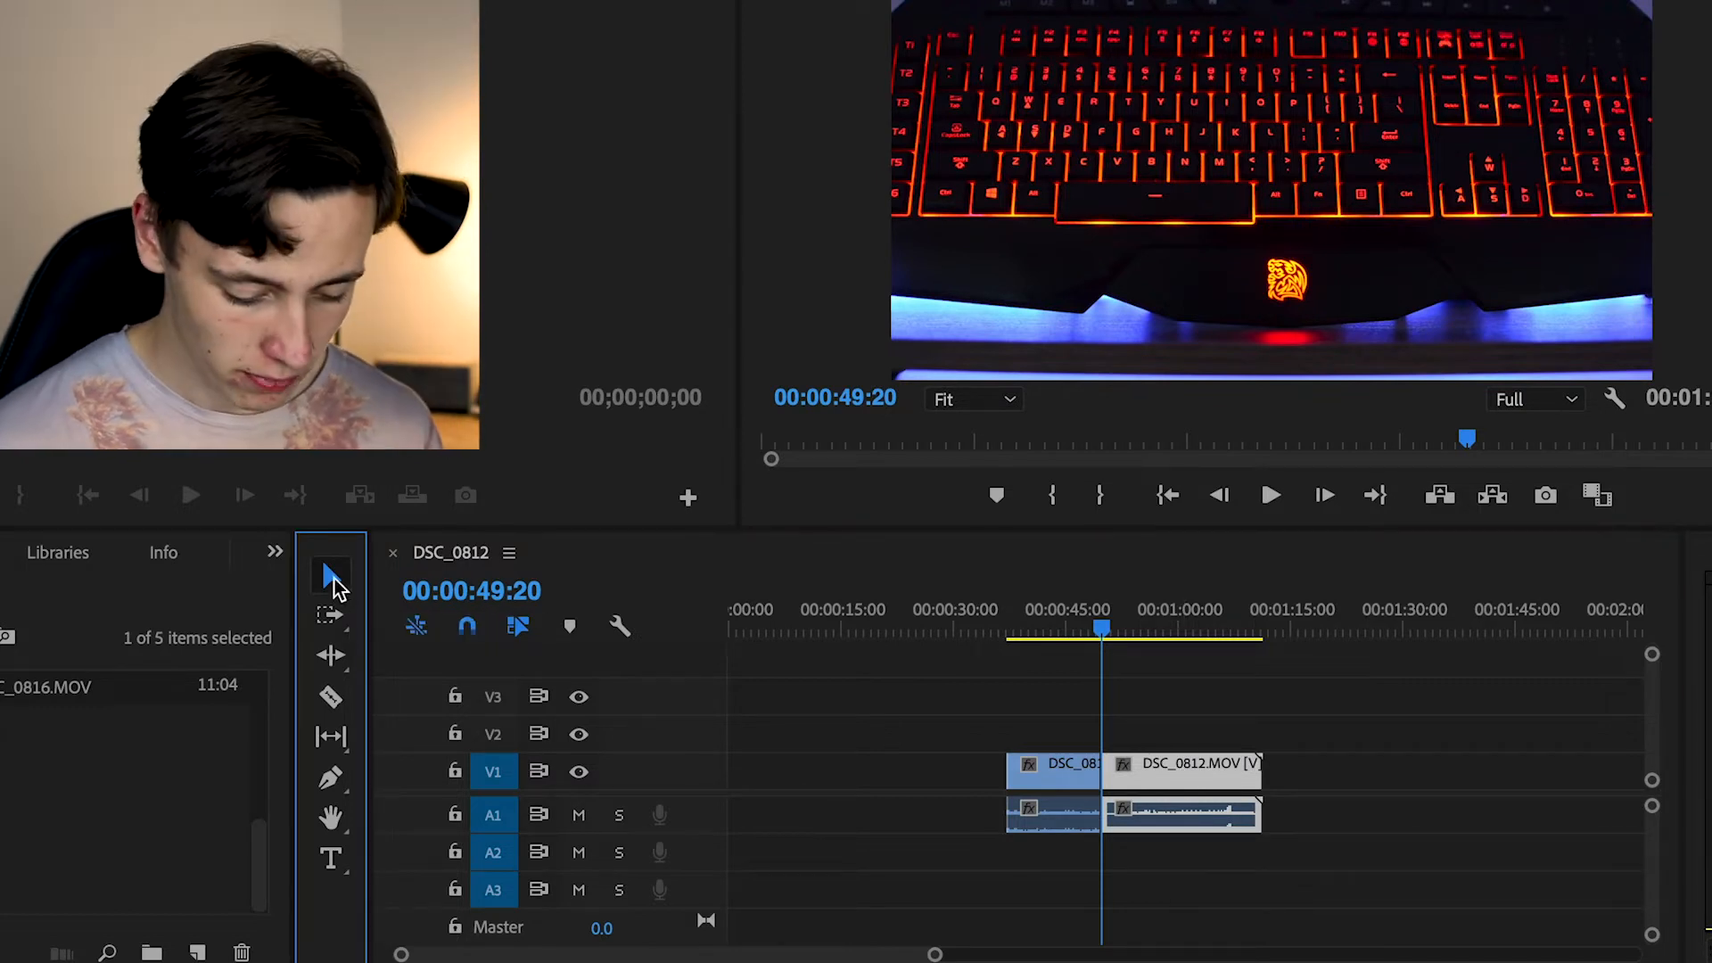
click(1182, 778)
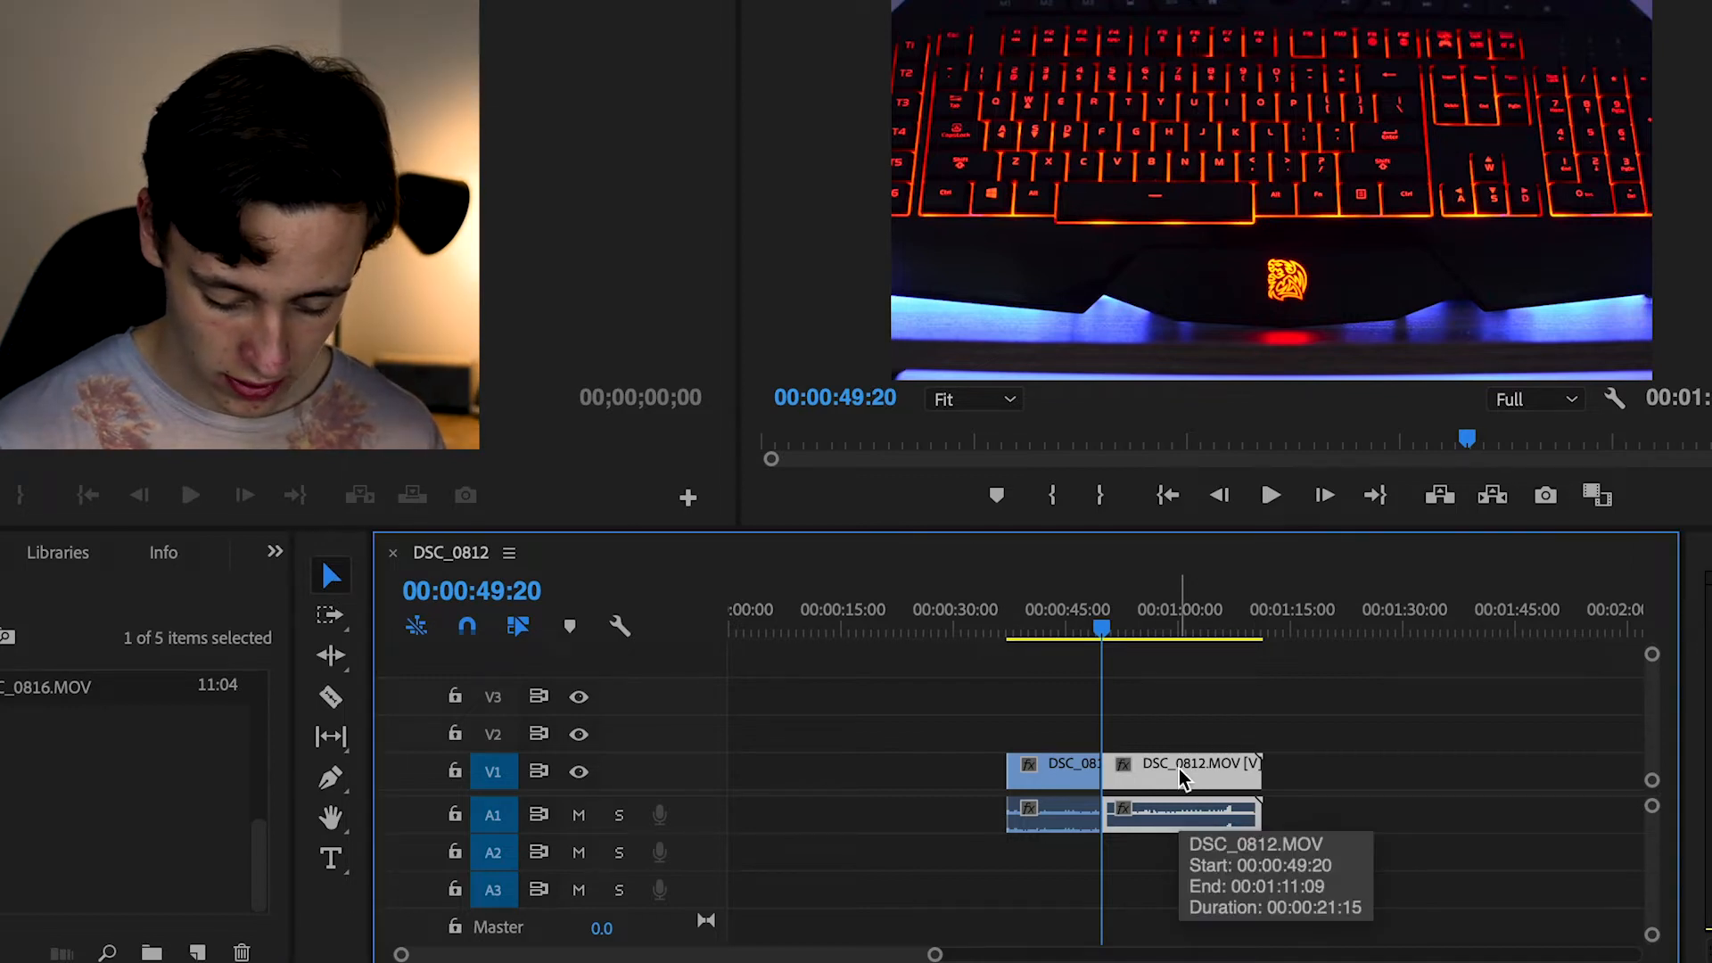
key(Delete)
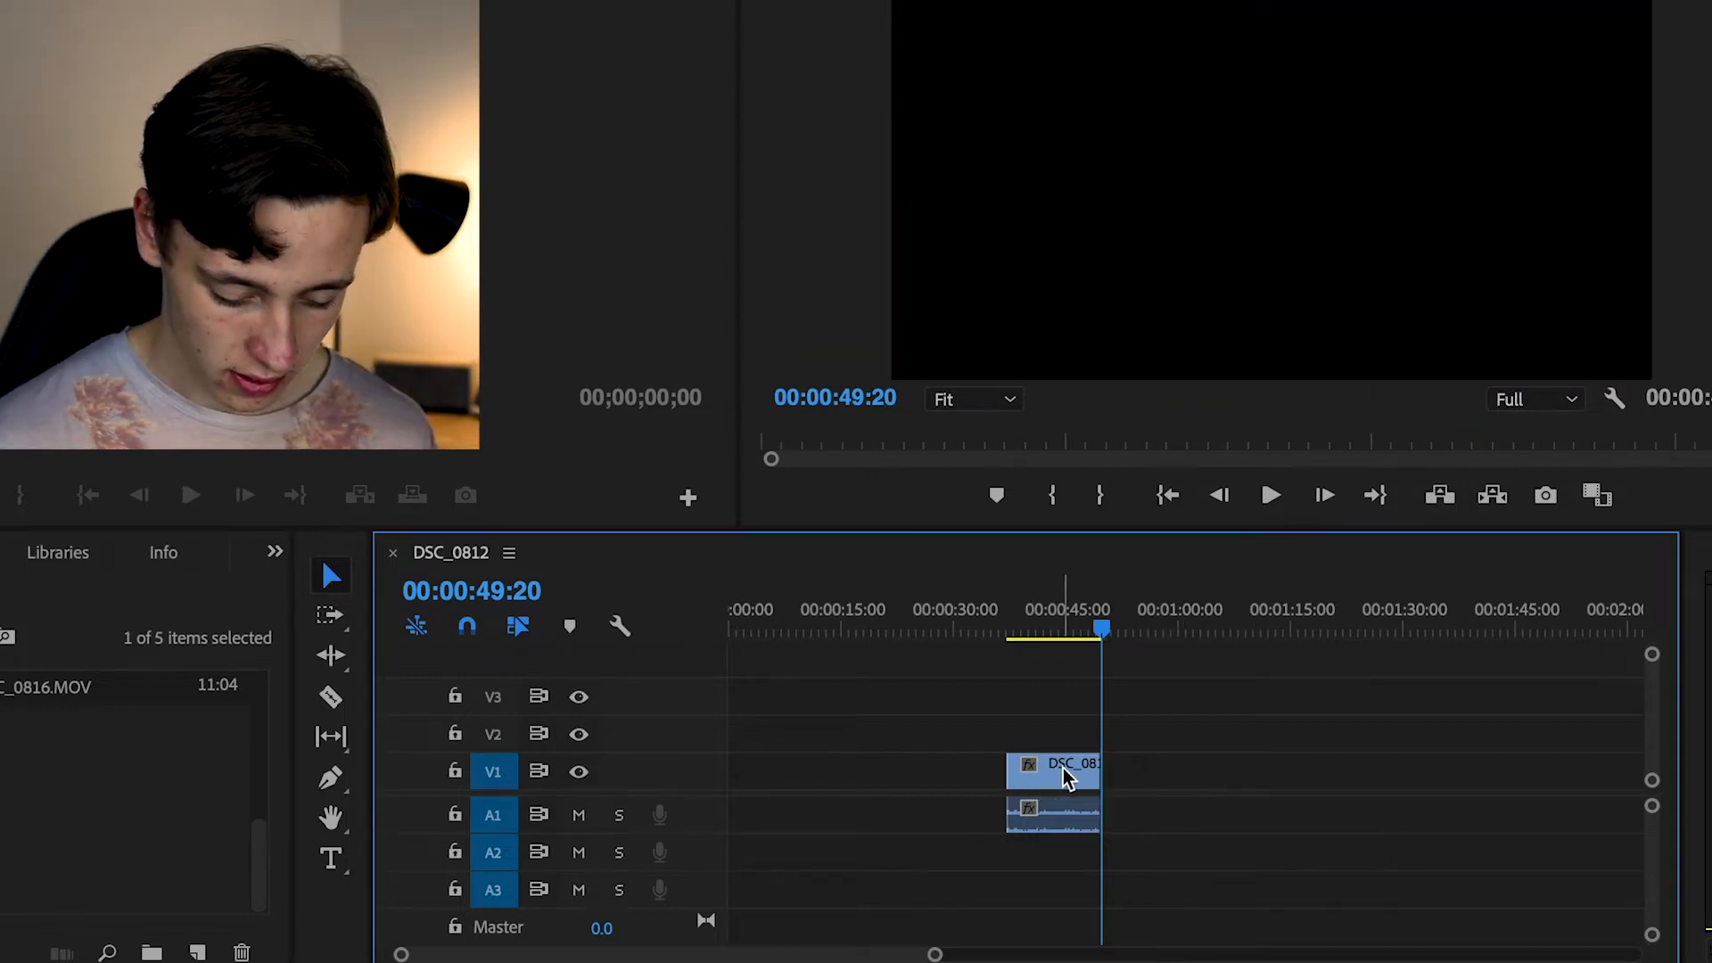
Move the remaining DSC_0812.MOV clip earlier on V1, ending at 00:00:41:10, and delete the empty gap before it
drag(1071, 778, 1009, 777)
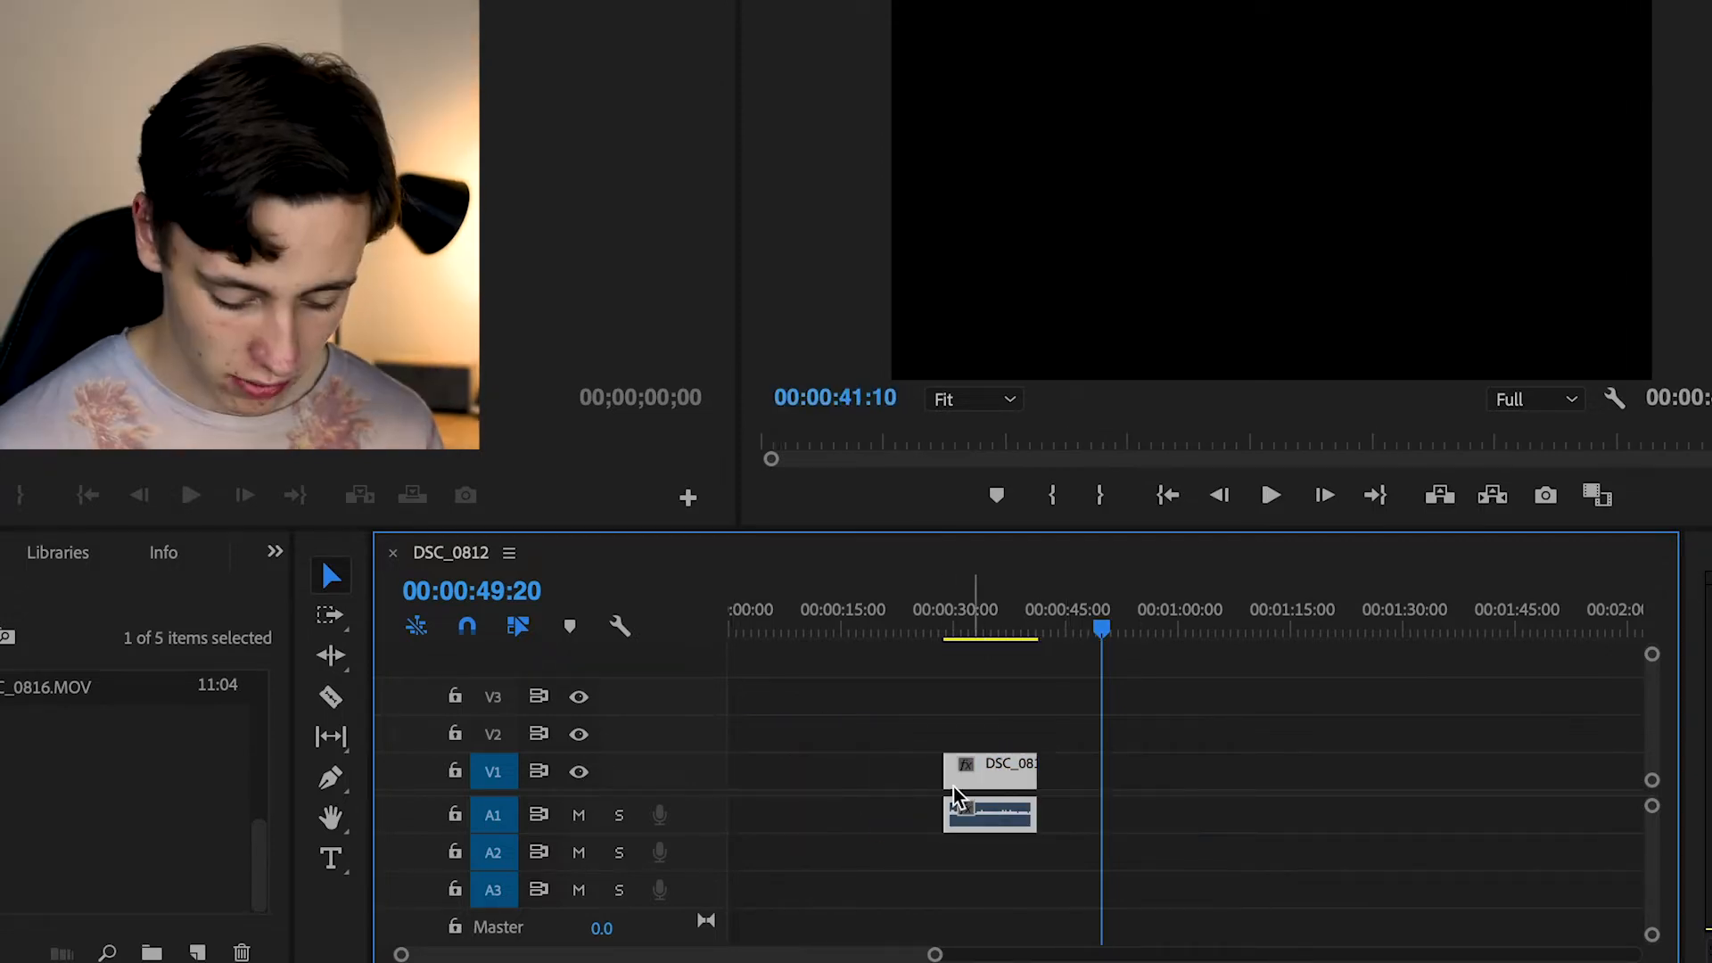
click(883, 781)
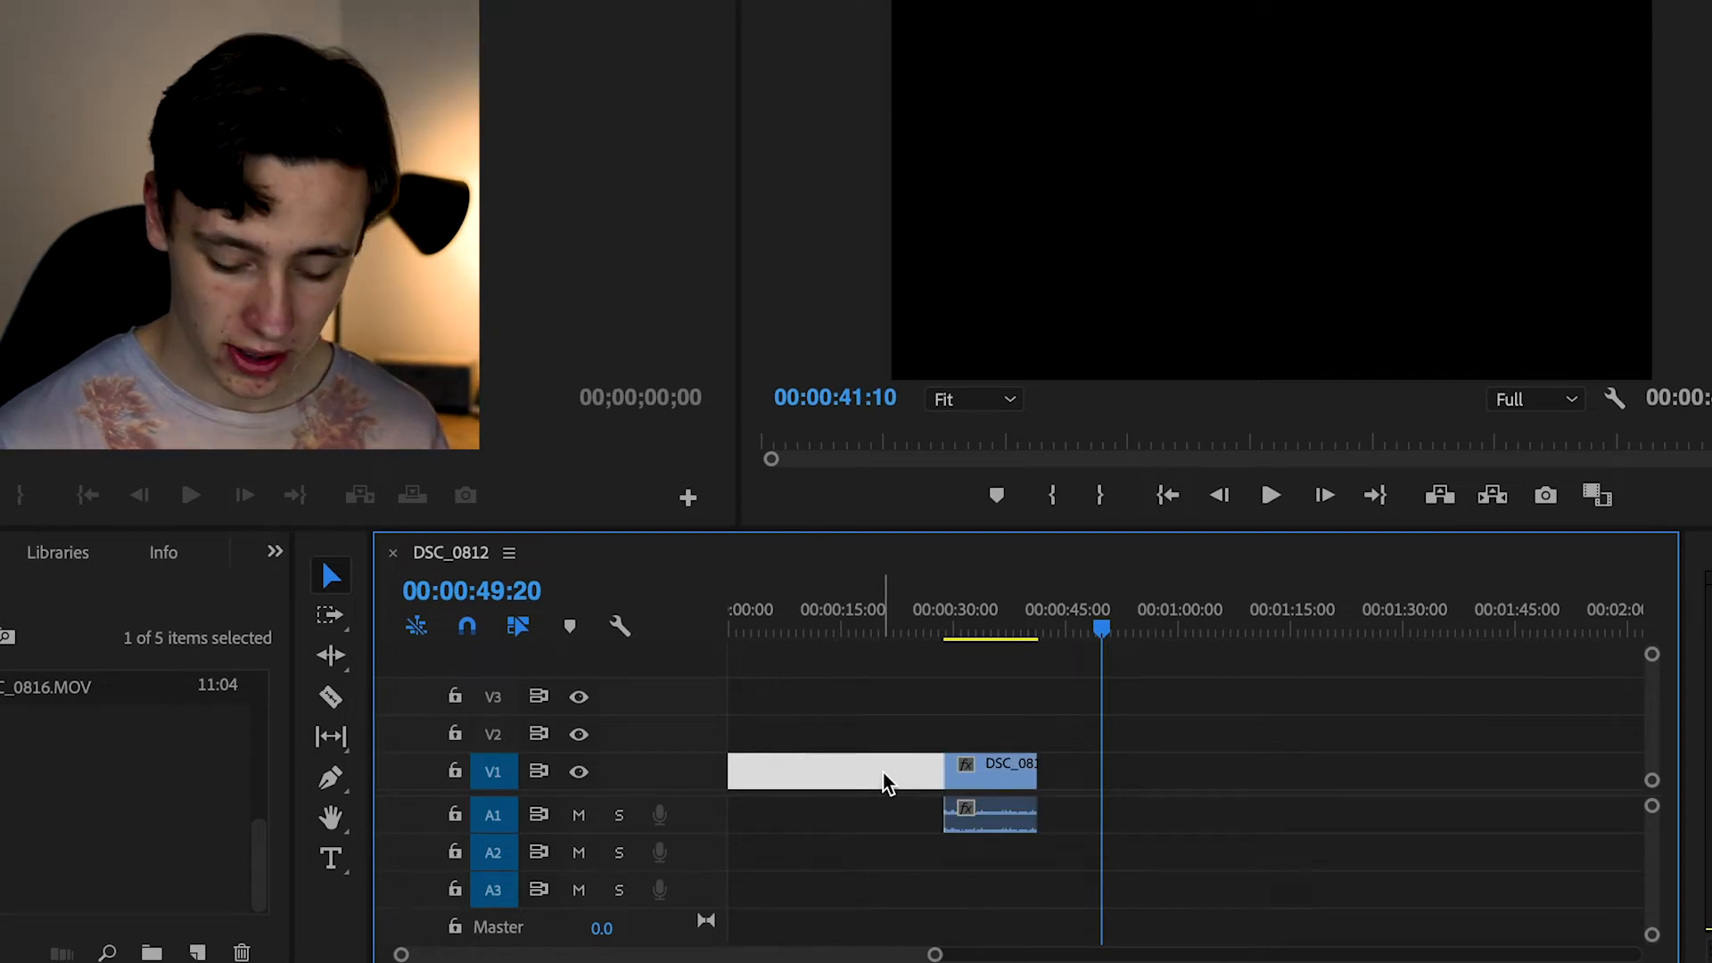
key(Delete)
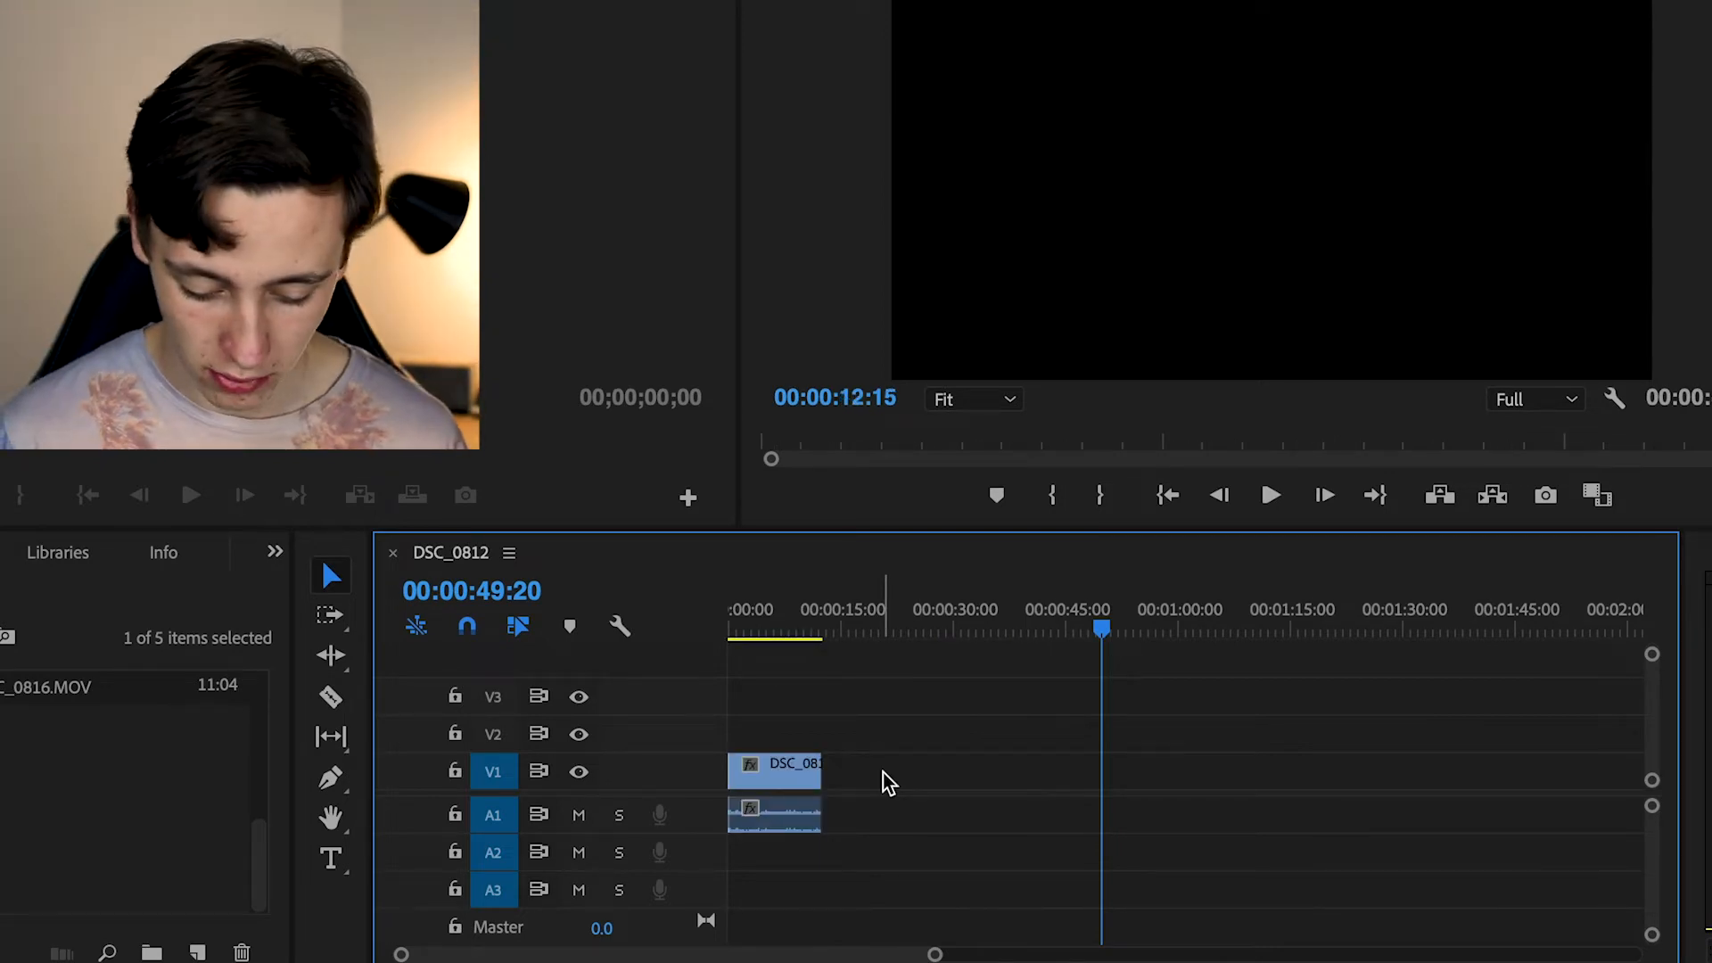
Play the trimmed clip from the start of the sequence and scrub the playhead back to 00:00:06:15
drag(756, 624, 687, 624)
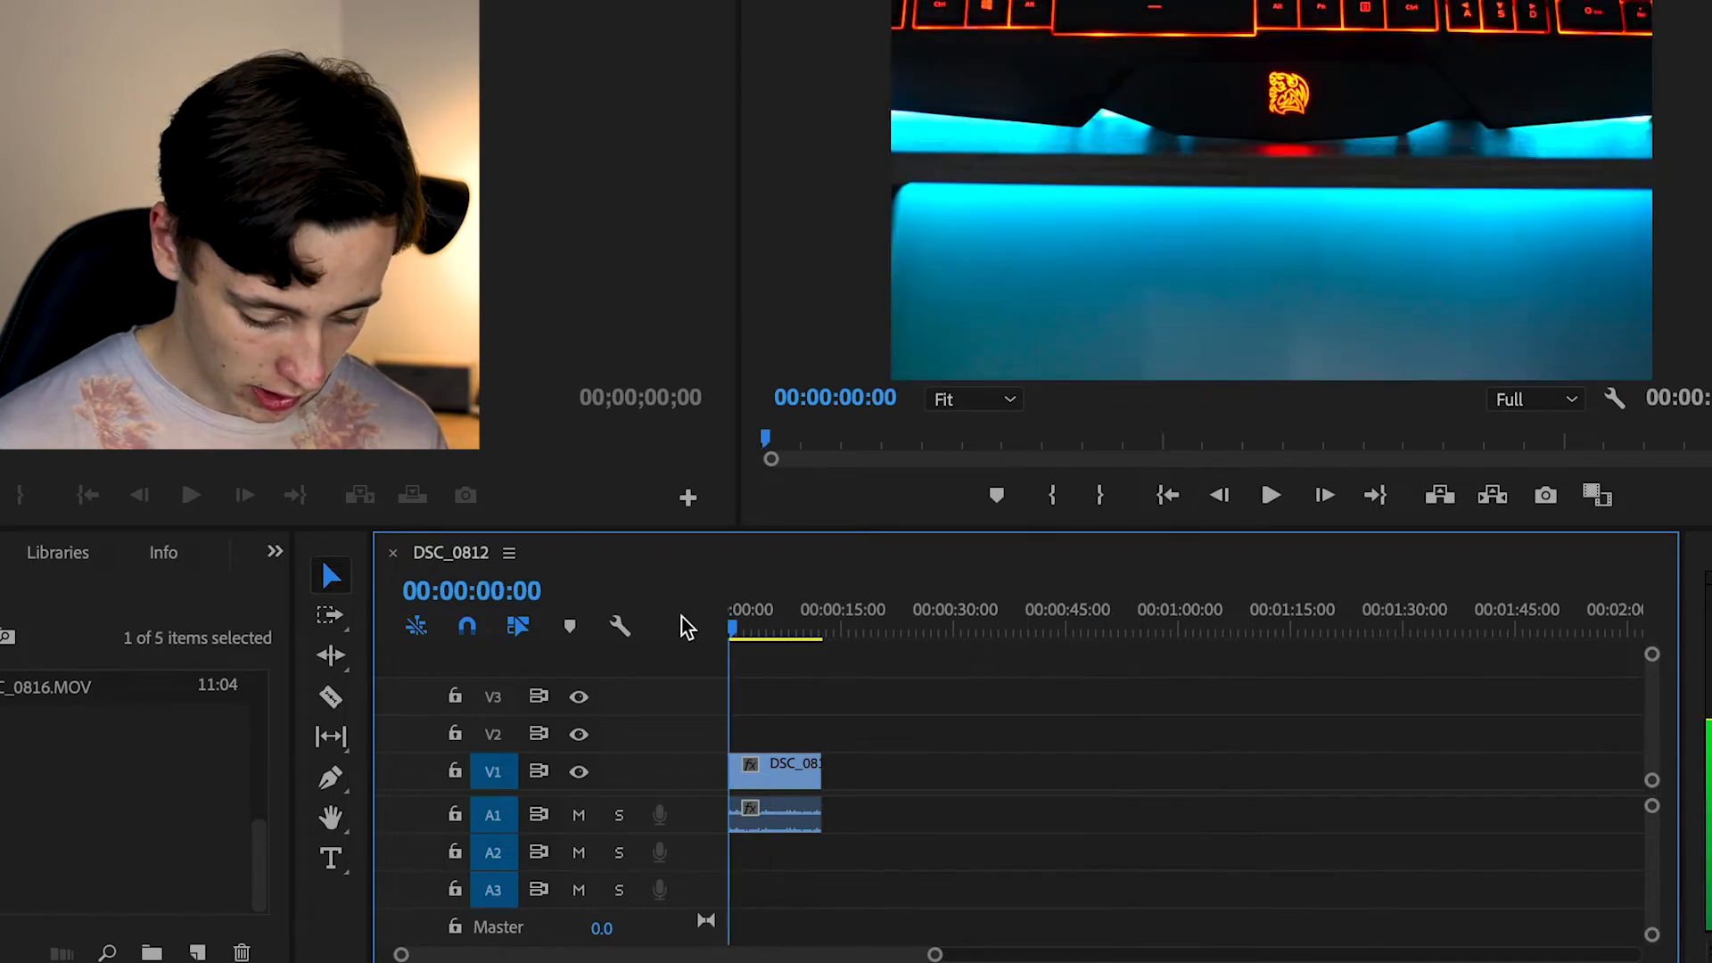
key(space)
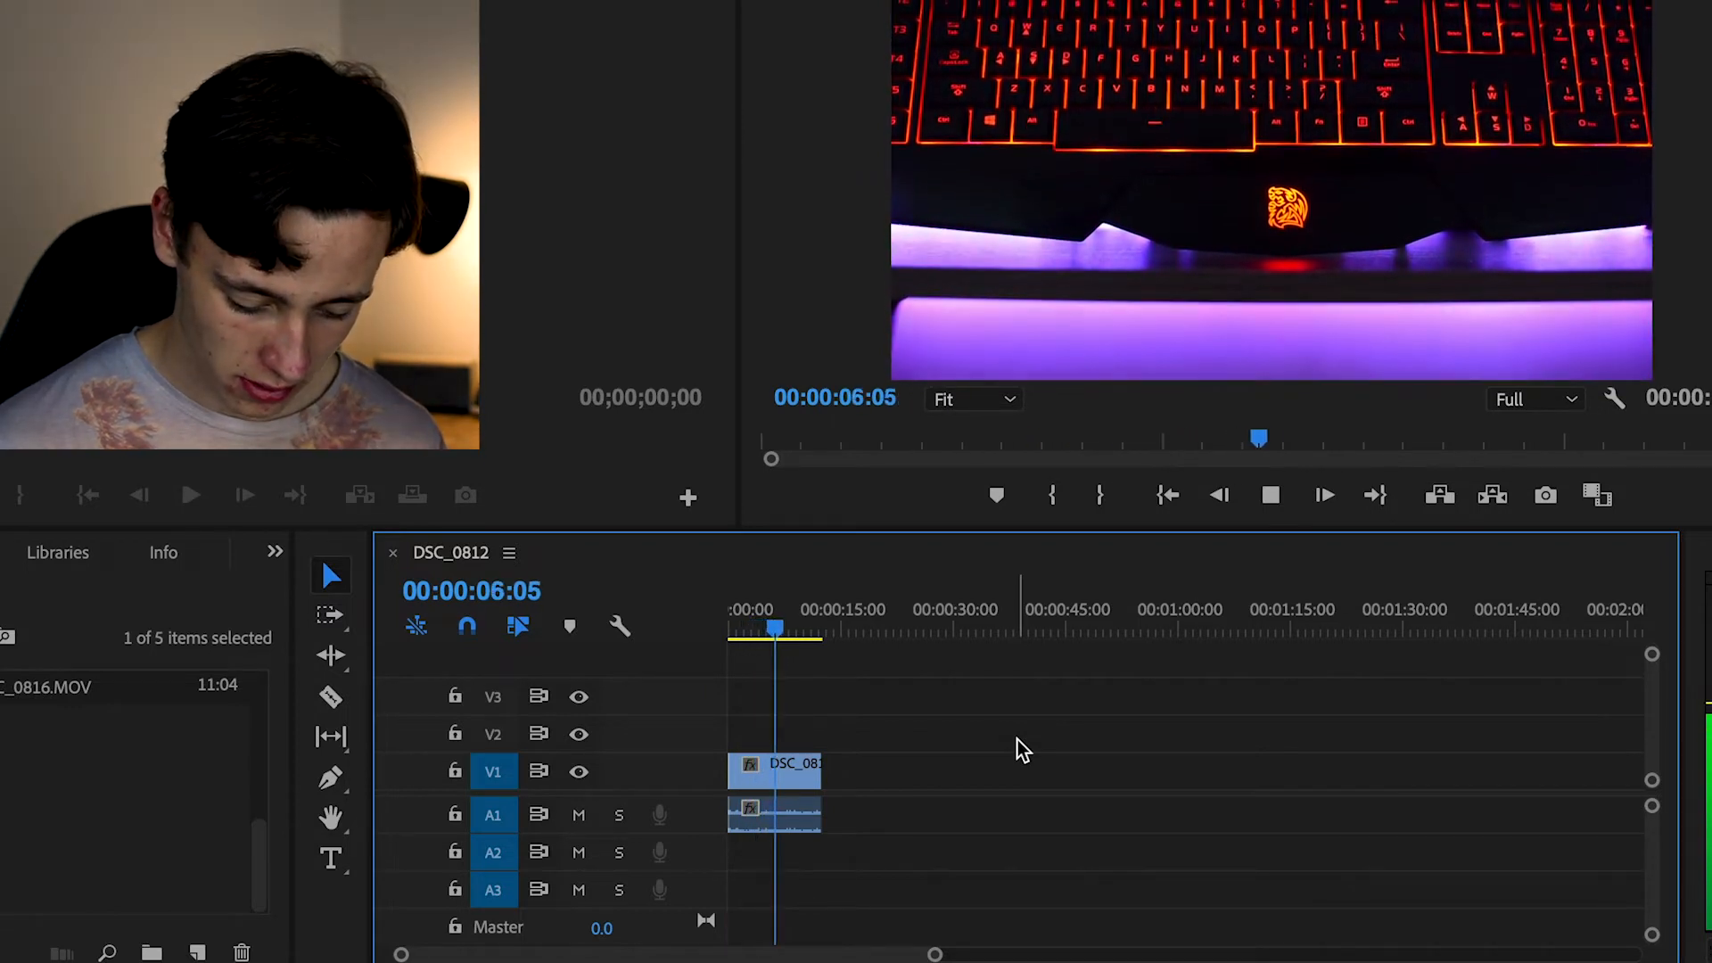
key(space)
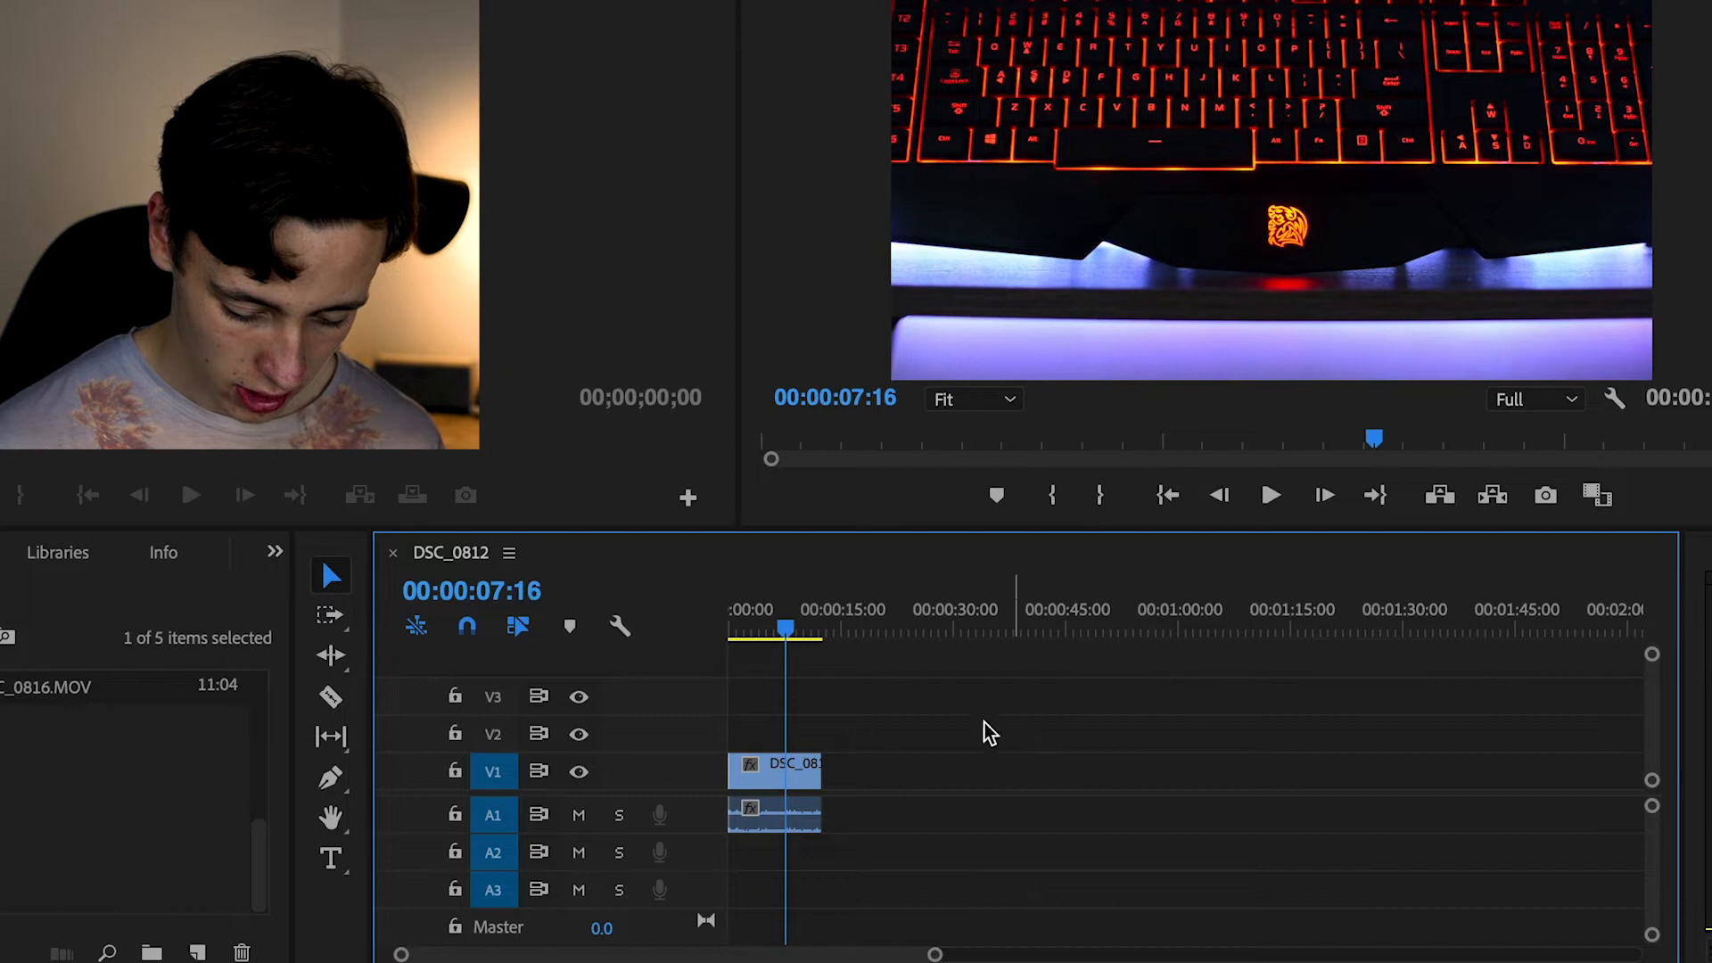
click(1065, 635)
drag(1074, 646, 778, 632)
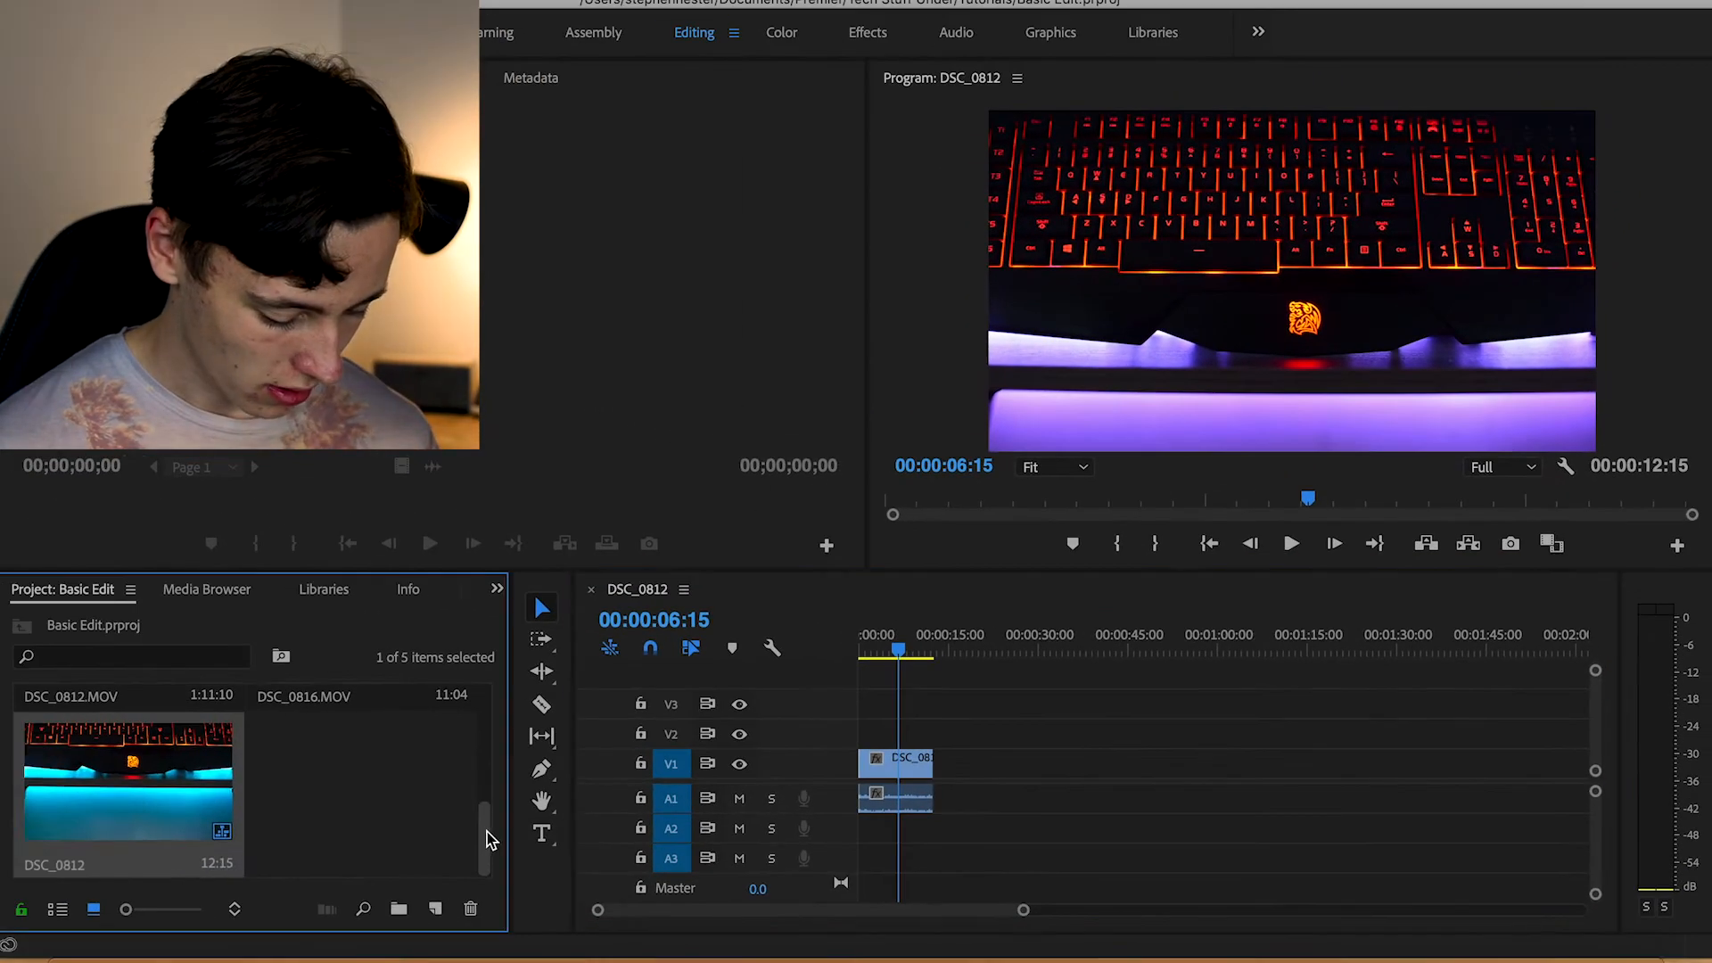
Add DSC_0468.MOV to track V1 directly after the DSC_0812.MOV clip
drag(283, 856, 289, 767)
drag(492, 762, 486, 687)
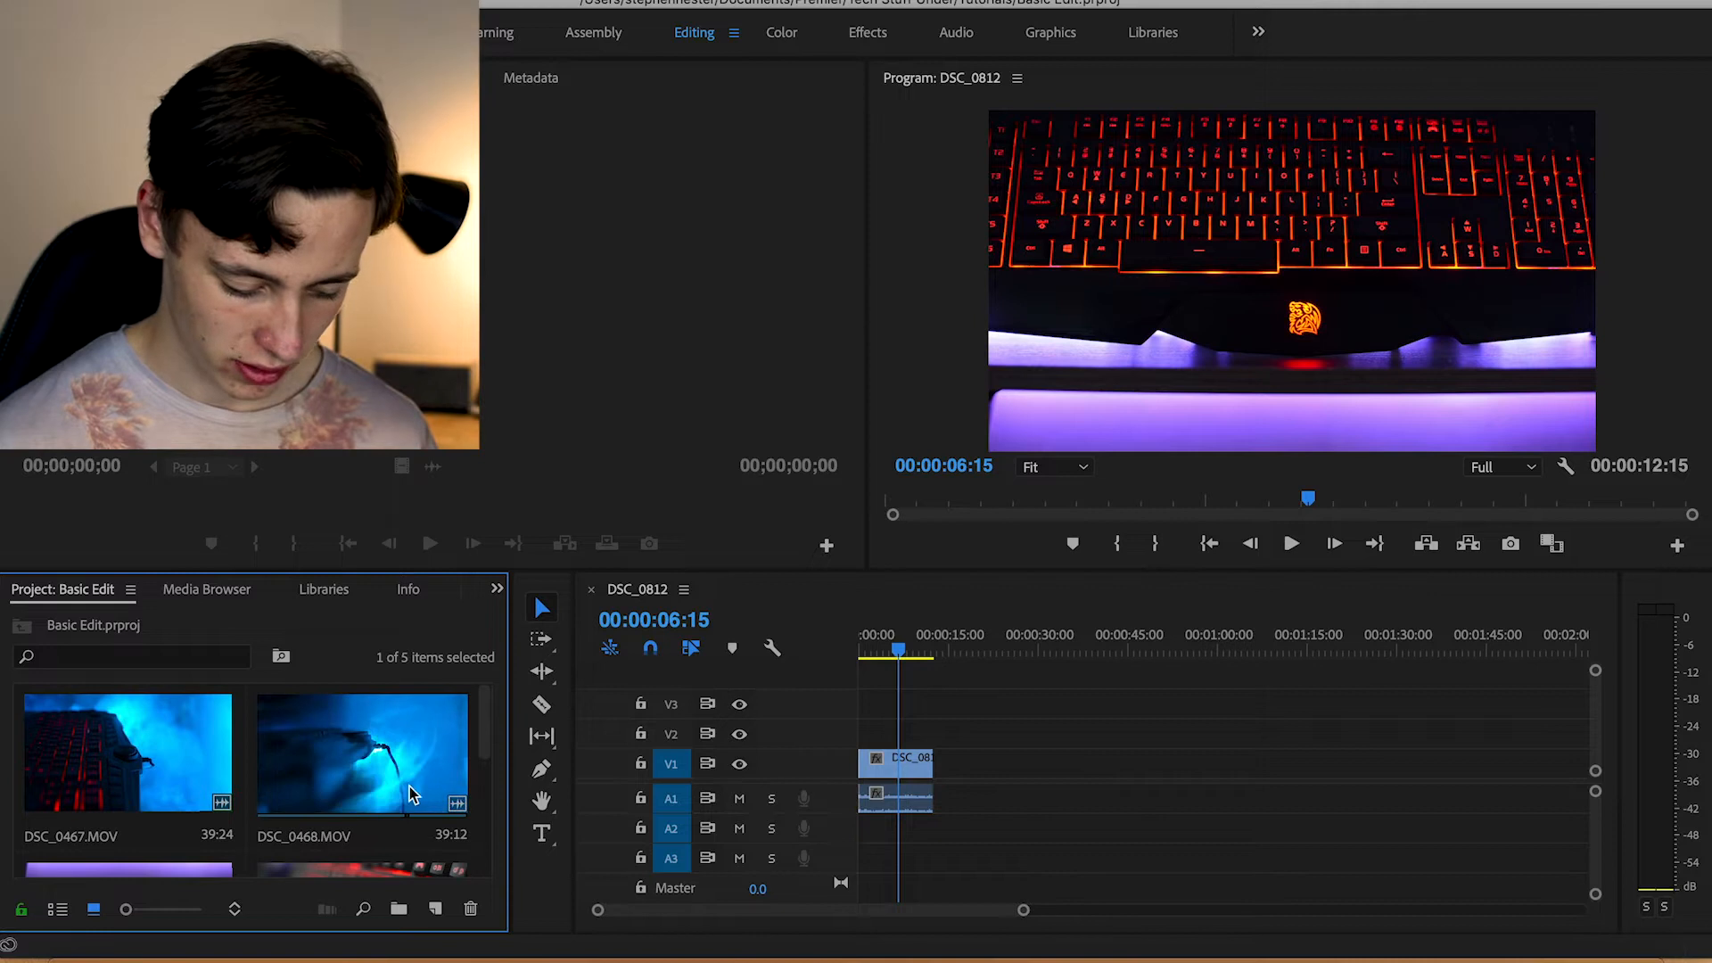
drag(371, 785, 1004, 769)
Trim the start of DSC_0468.MOV and its end to 00:00:47:05, close the gap before it, and play the result
drag(927, 643, 1129, 648)
drag(1130, 648, 1117, 649)
drag(938, 768, 1121, 767)
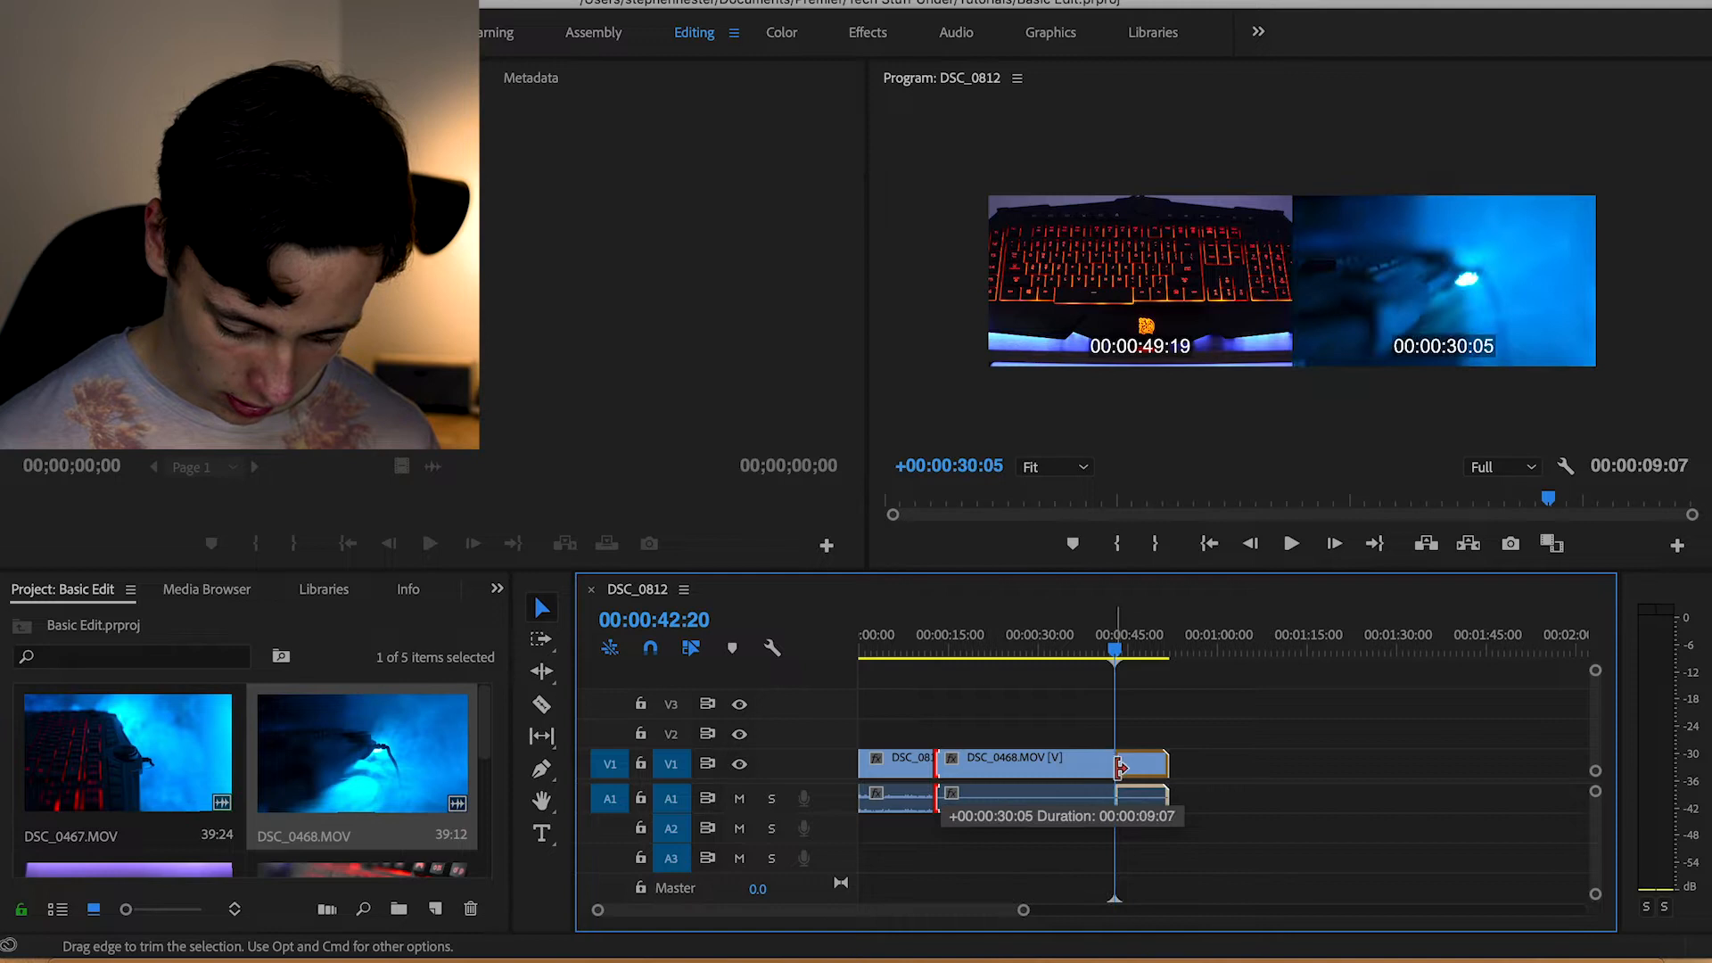
mouse_move(1115, 653)
mouse_down()
mouse_move(1158, 653)
mouse_move(1142, 654)
mouse_up()
drag(1165, 763, 1132, 763)
click(1082, 765)
key(Delete)
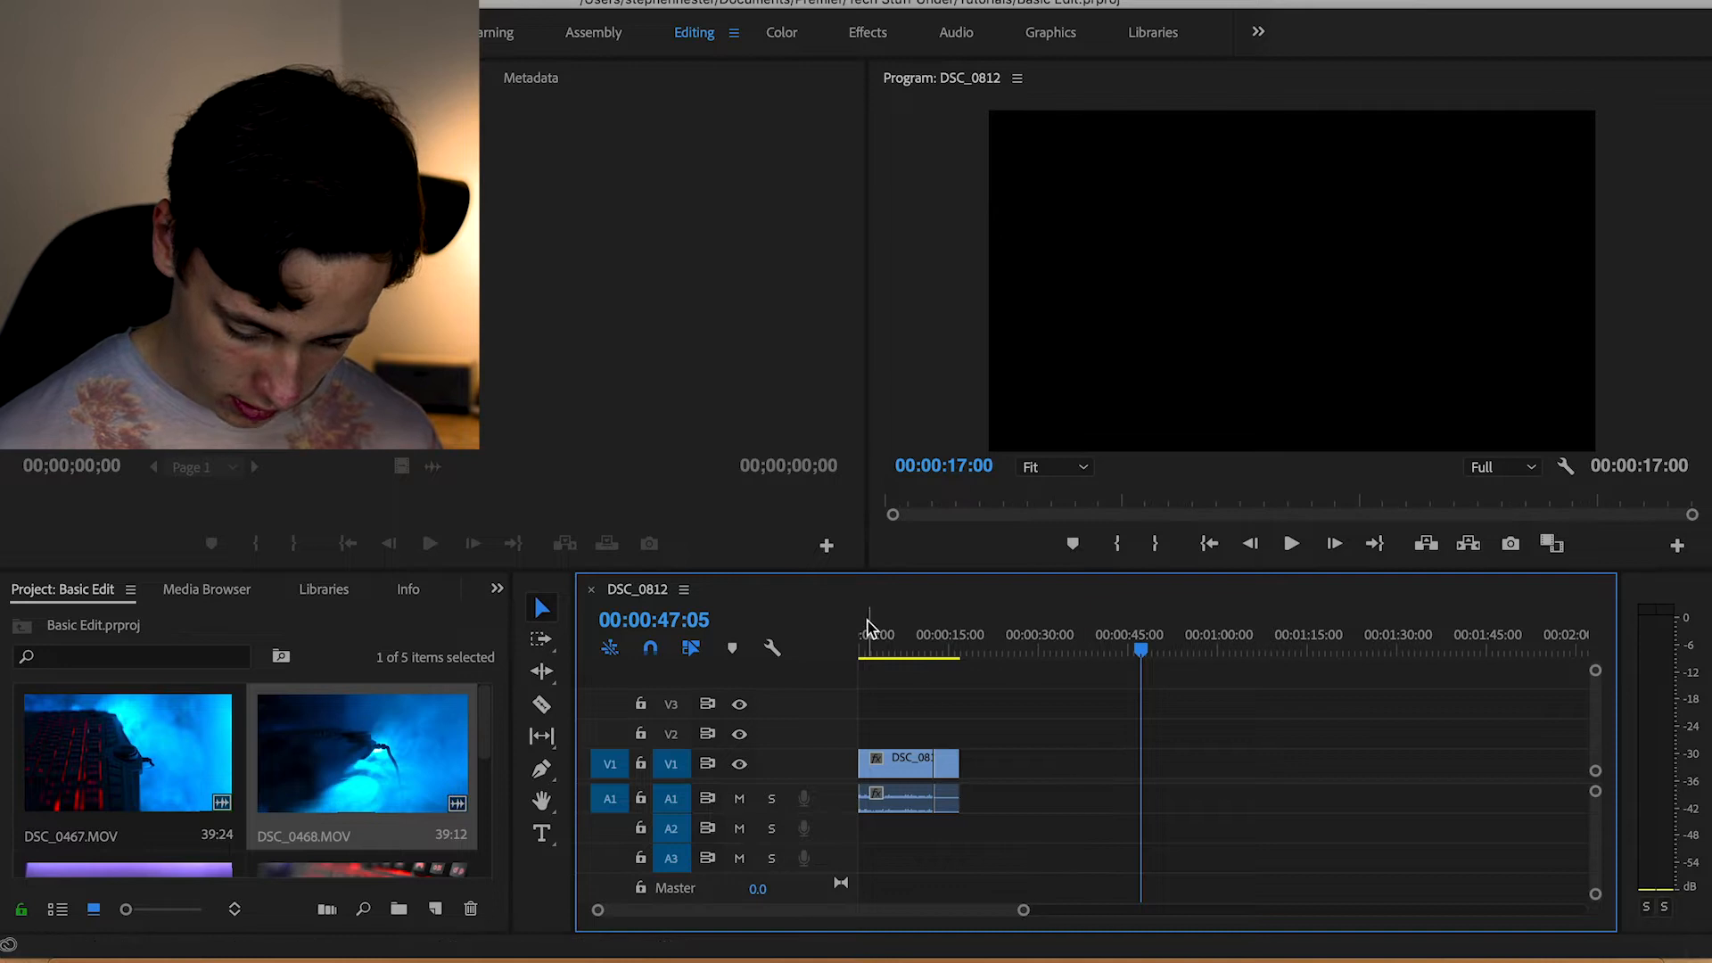
click(918, 637)
key(space)
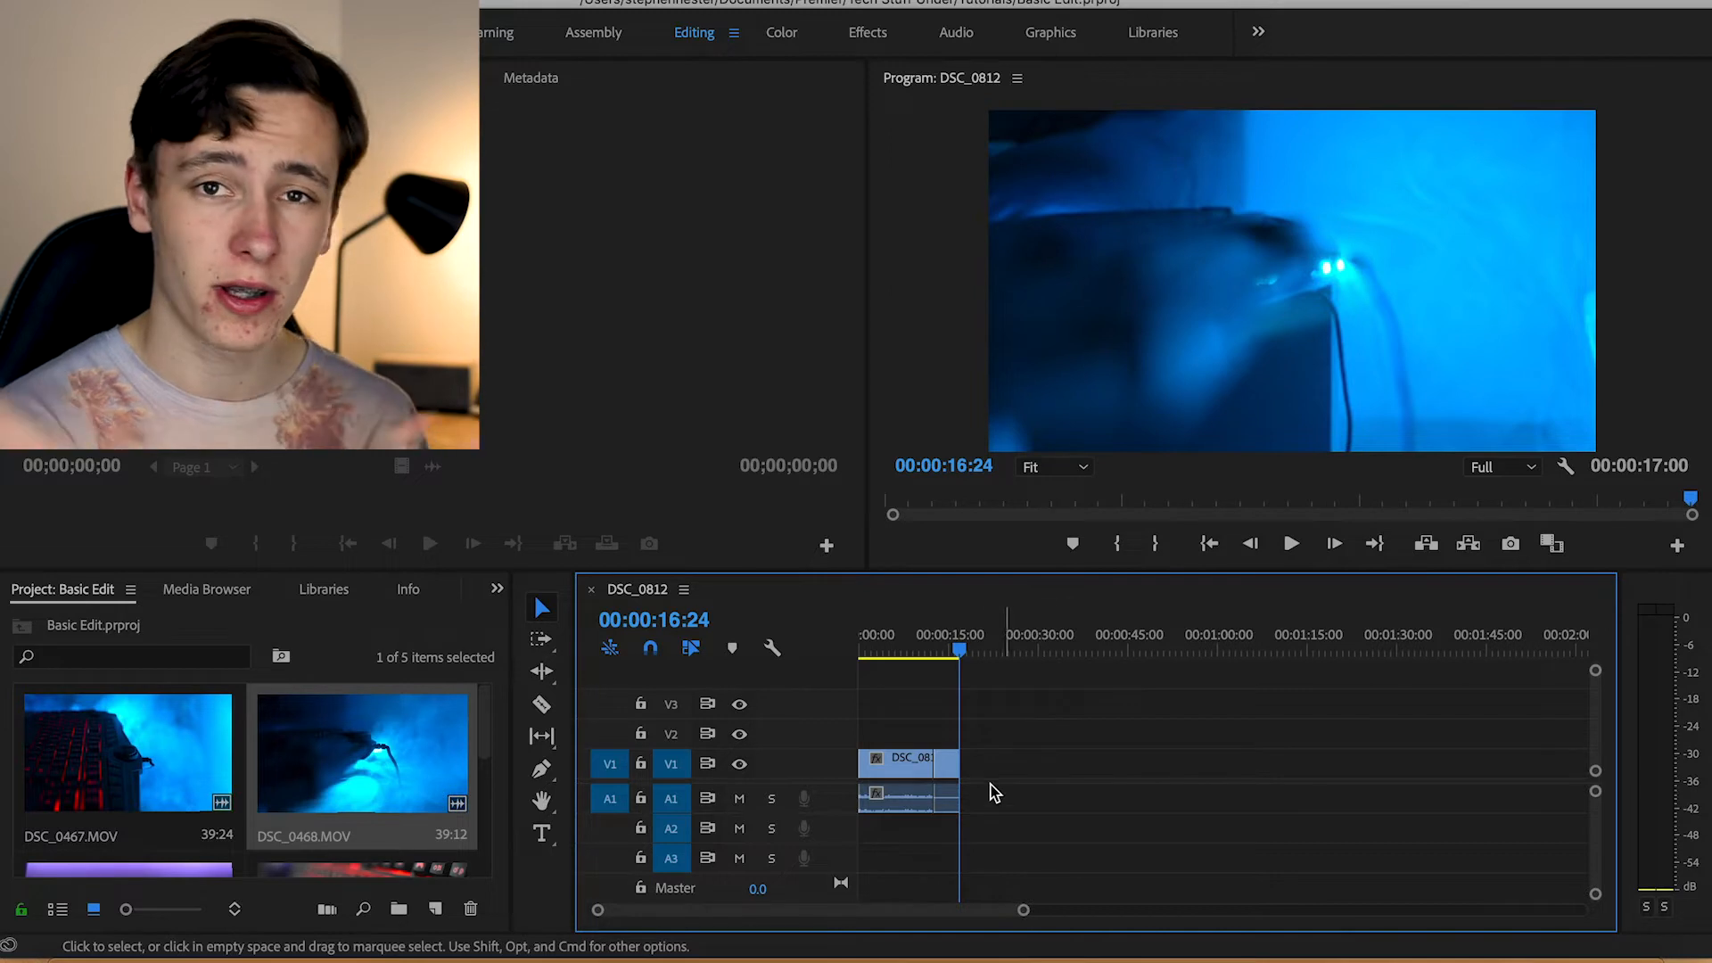
Append DSC_0816.MOV after the DSC_0468.MOV clip and trim its end to about 00:00:24
scroll(190, 805, down, 2)
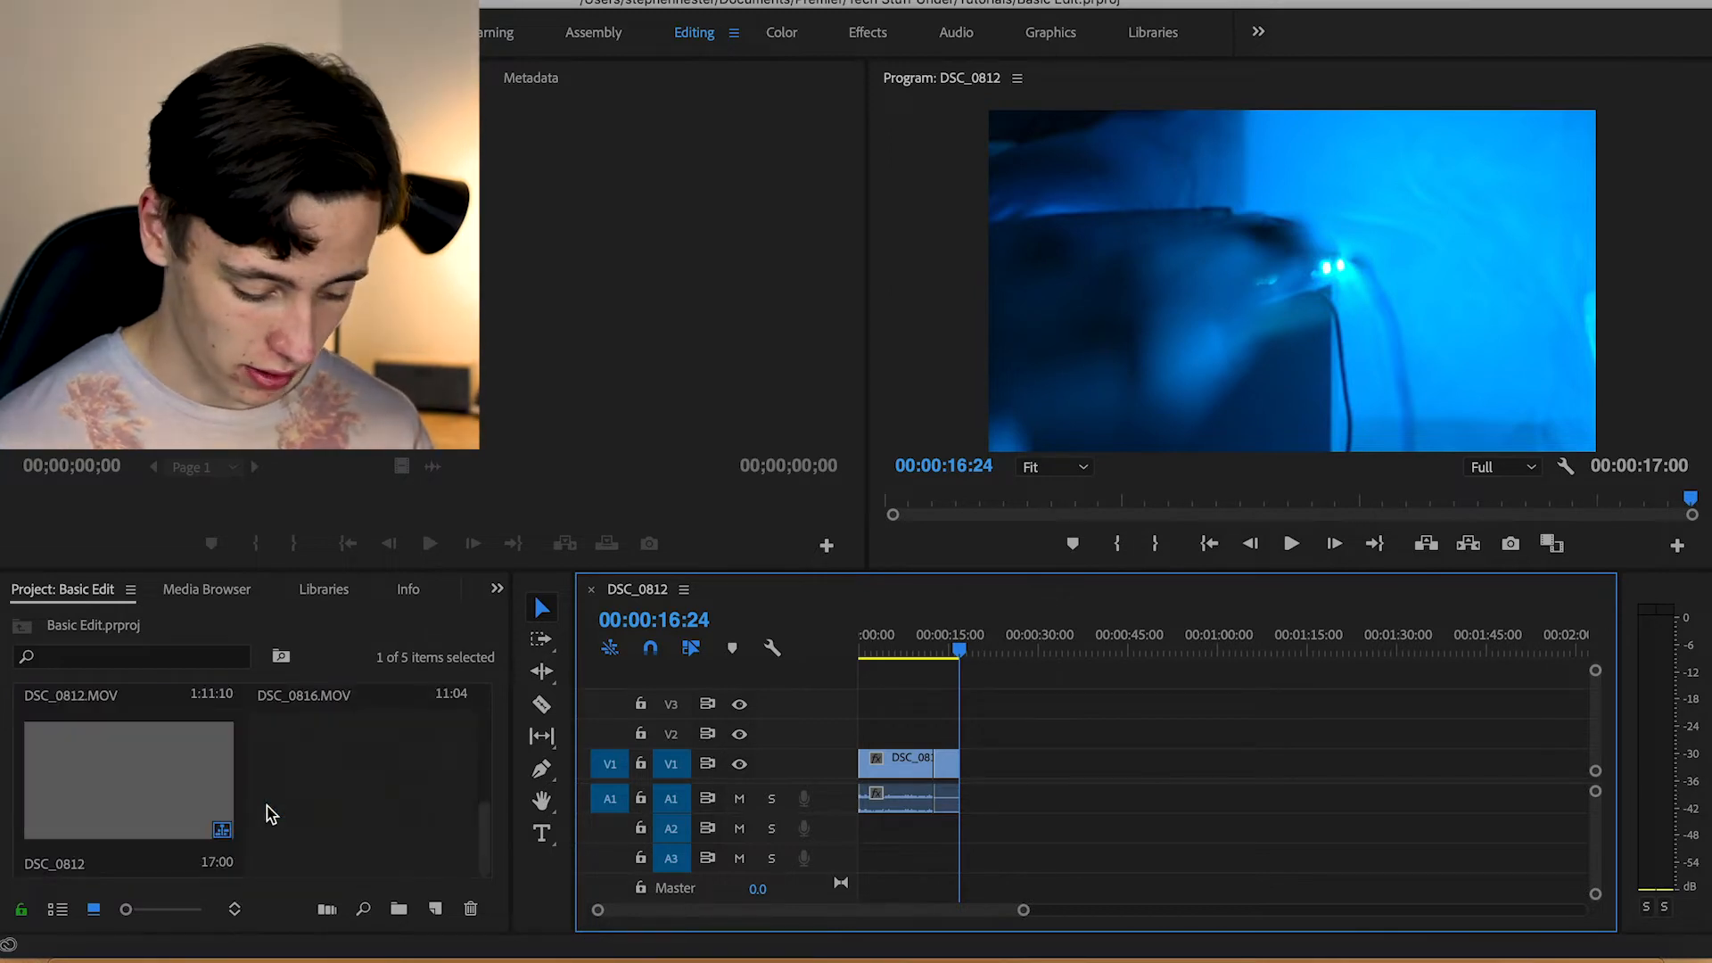
drag(268, 813, 957, 775)
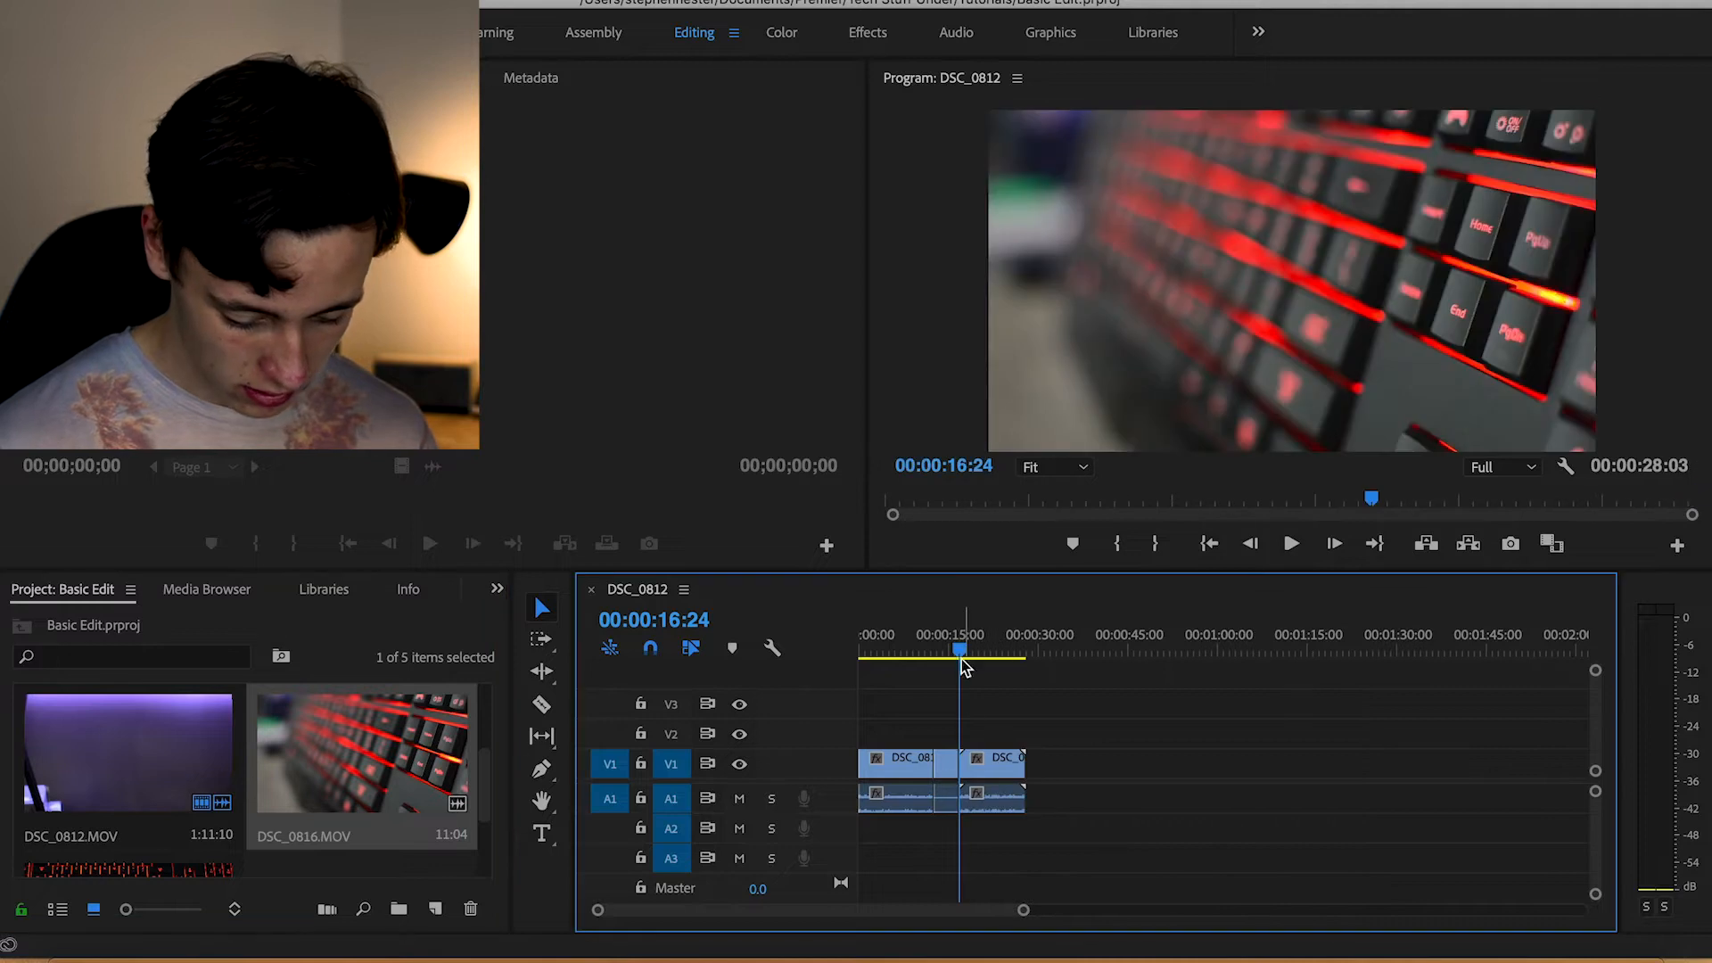
drag(960, 654, 976, 657)
mouse_move(987, 655)
mouse_down()
mouse_move(1026, 655)
mouse_move(963, 645)
mouse_move(1003, 640)
mouse_up()
drag(1021, 768, 1003, 769)
Append DSC_0467.MOV after the DSC_0816.MOV clip and trim away its opening section
drag(490, 786, 403, 685)
drag(128, 762, 1007, 778)
drag(1005, 651, 1173, 655)
drag(1015, 759, 1173, 764)
Delete the gap before the DSC_0467.MOV clip and trim the clip's end to 00:00:31:10
click(1145, 770)
key(Delete)
drag(1017, 650, 1050, 655)
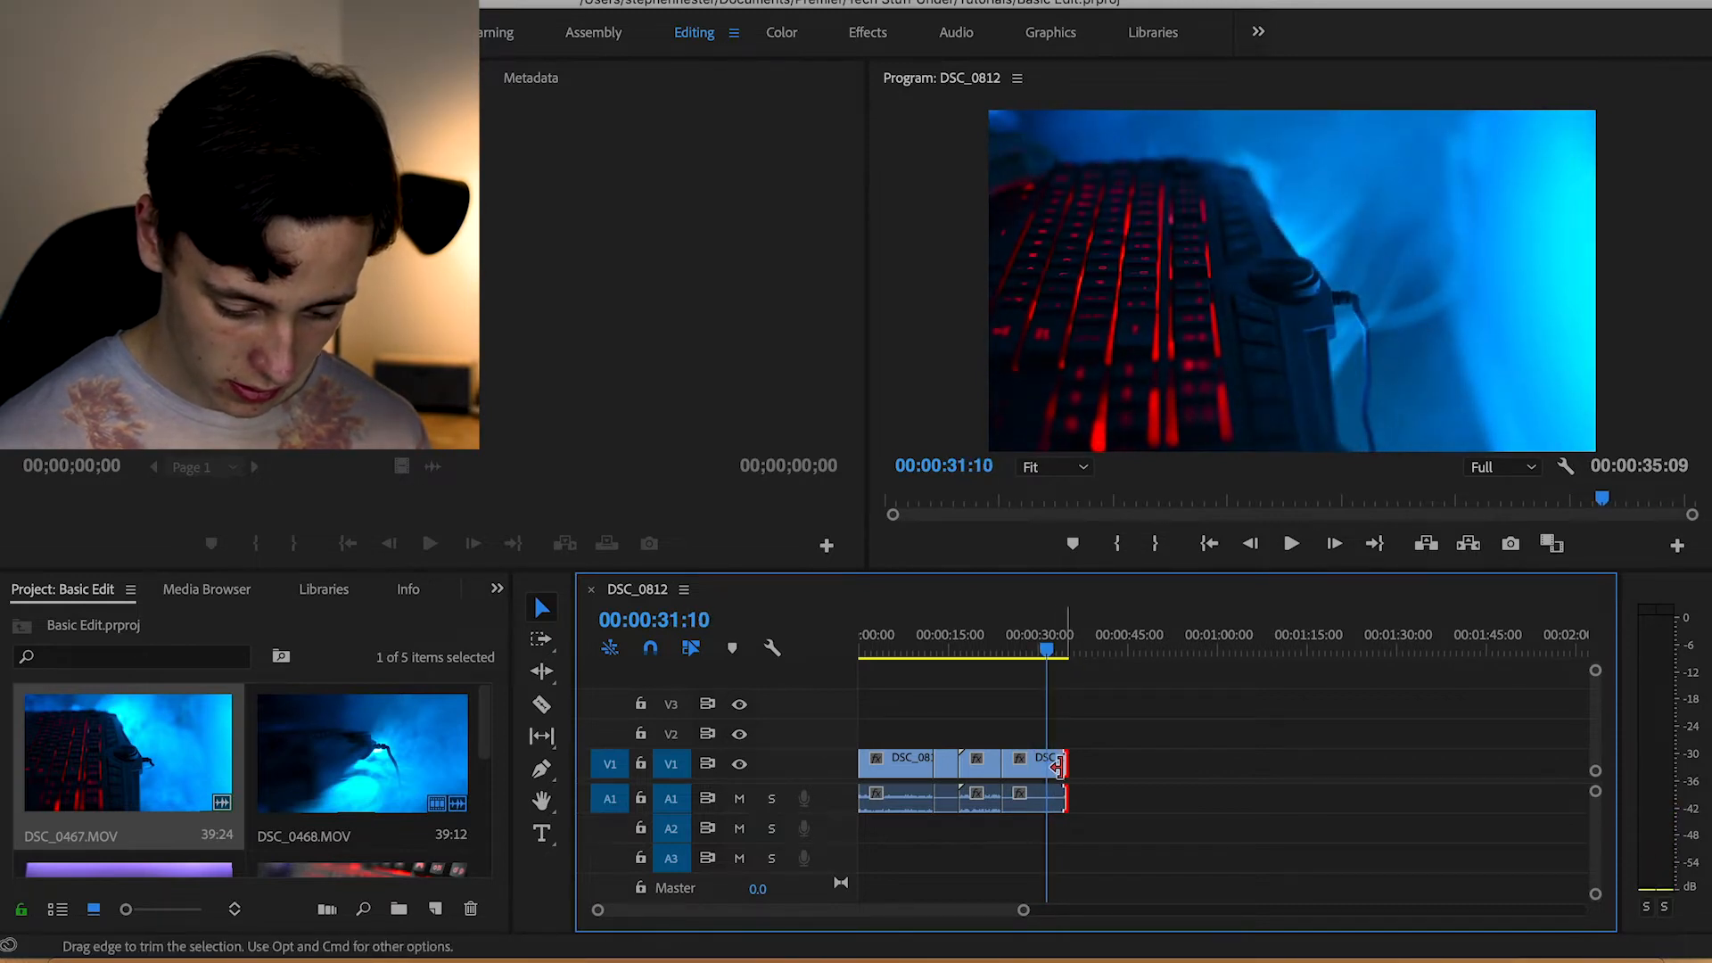
drag(1063, 765, 1039, 767)
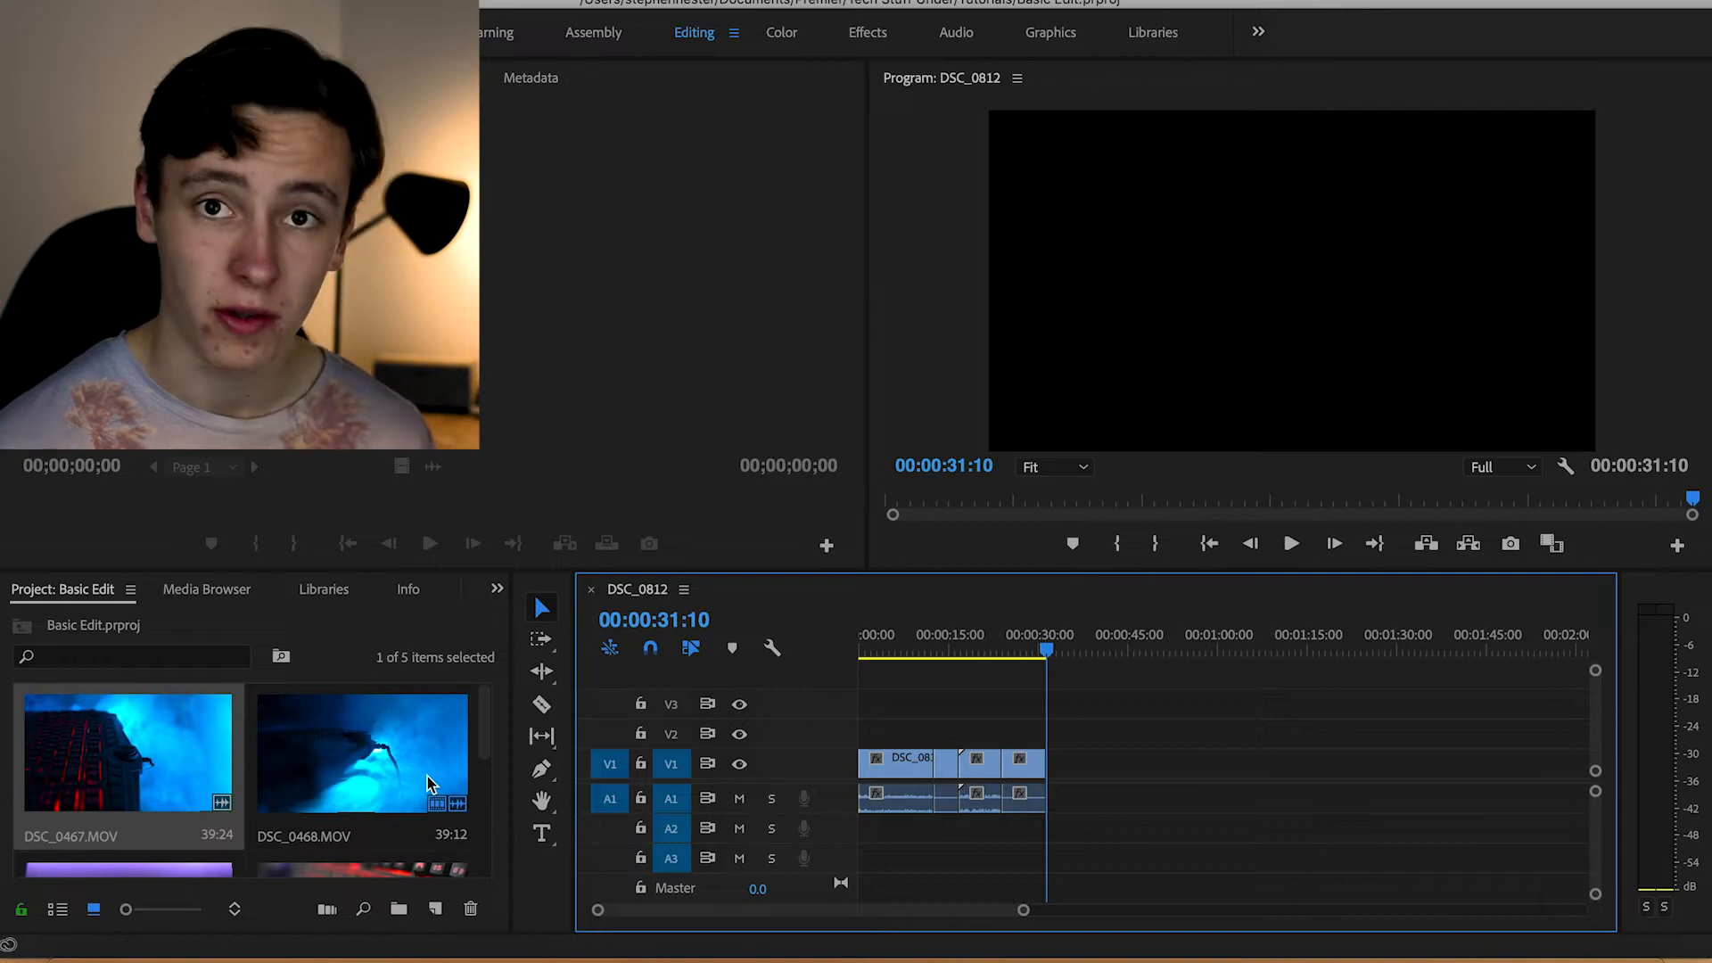
Enlarge the timeline view of the four clips and return the playhead to the start of the sequence
scroll(429, 783, down, 5)
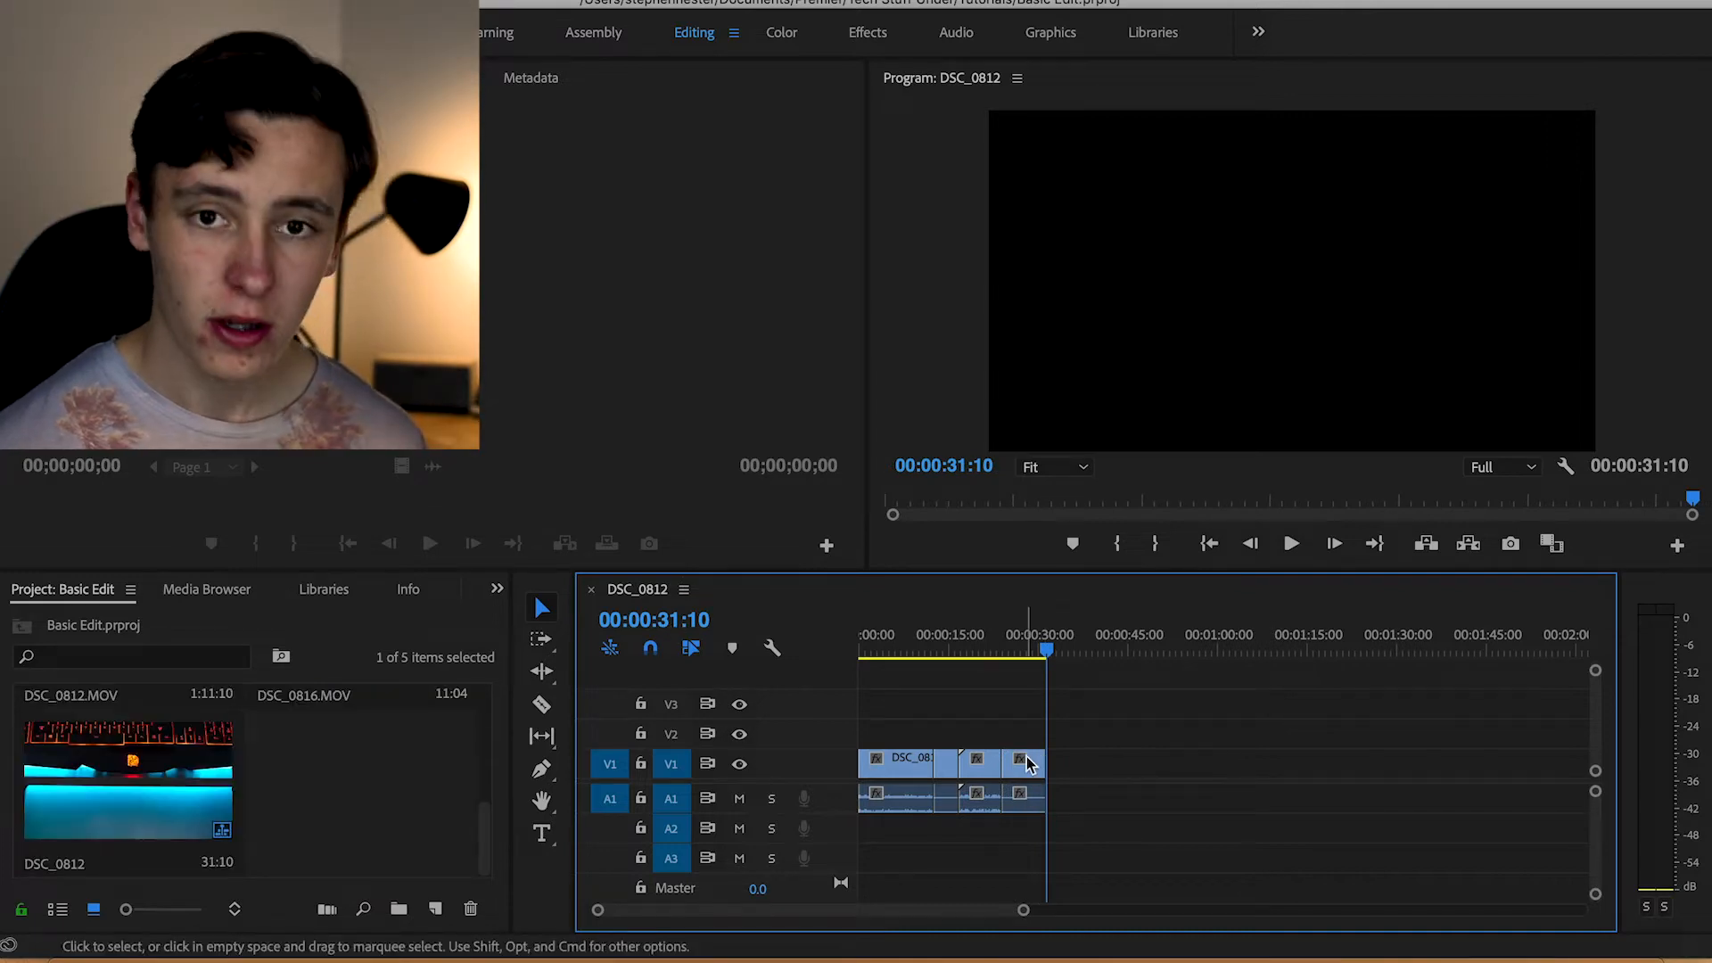
scroll(1027, 764, up, 5)
scroll(1025, 756, left, 2)
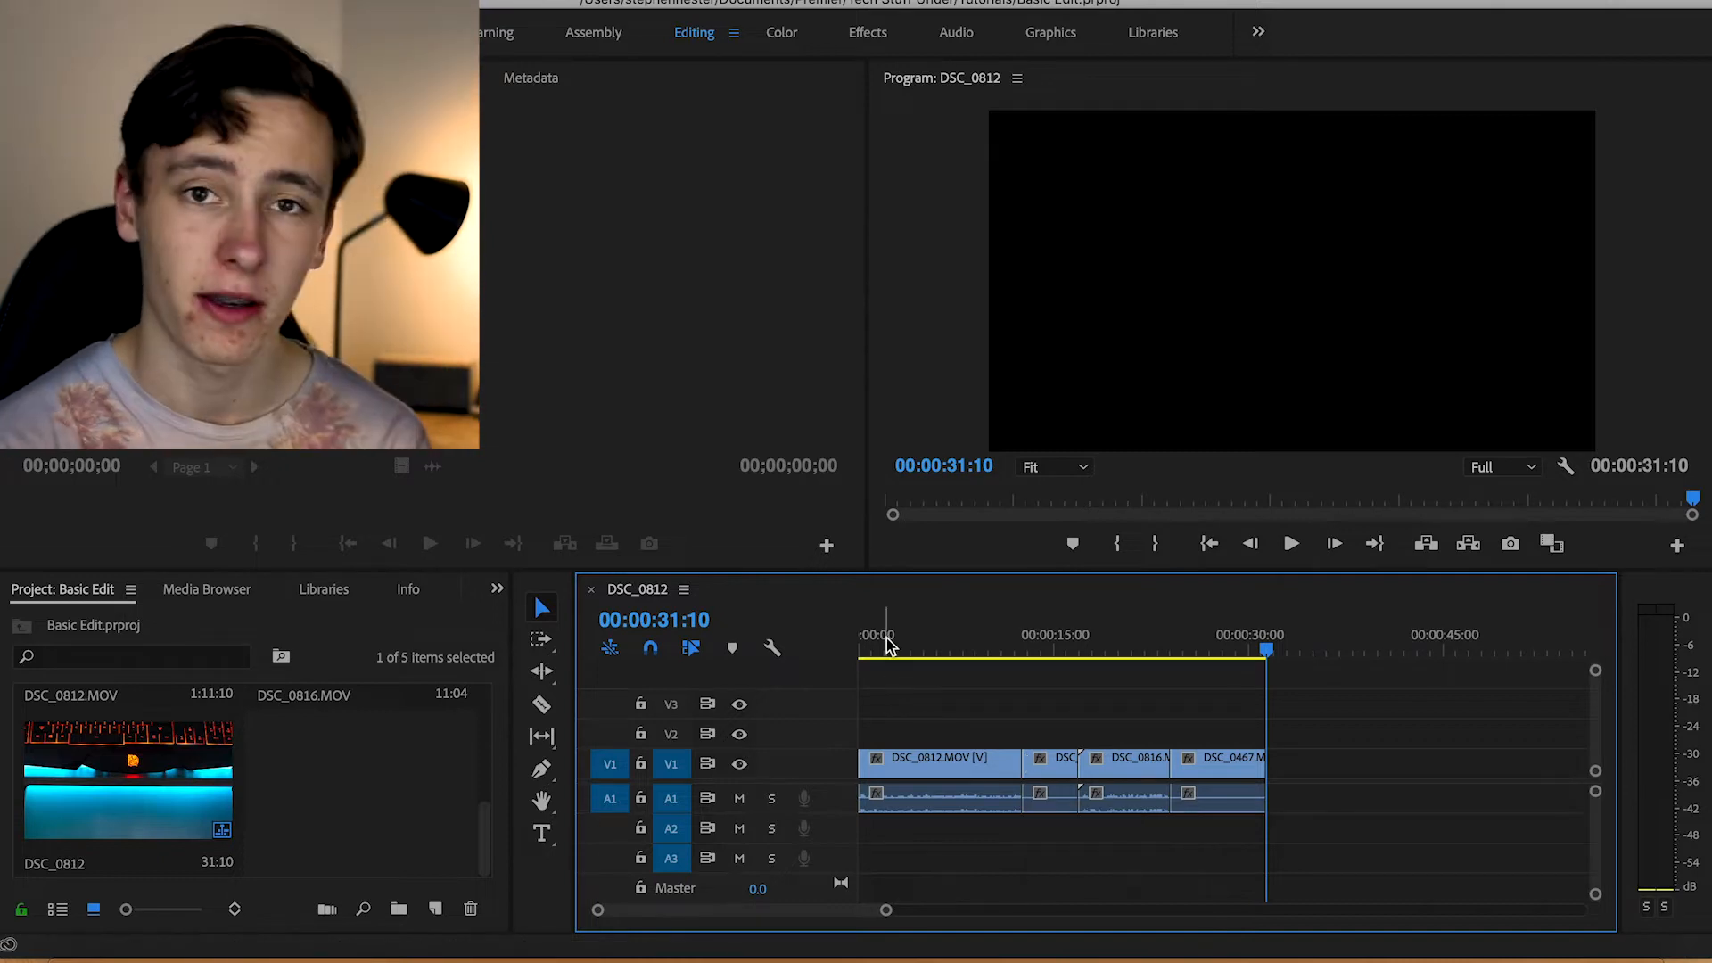
click(860, 648)
drag(860, 648, 768, 661)
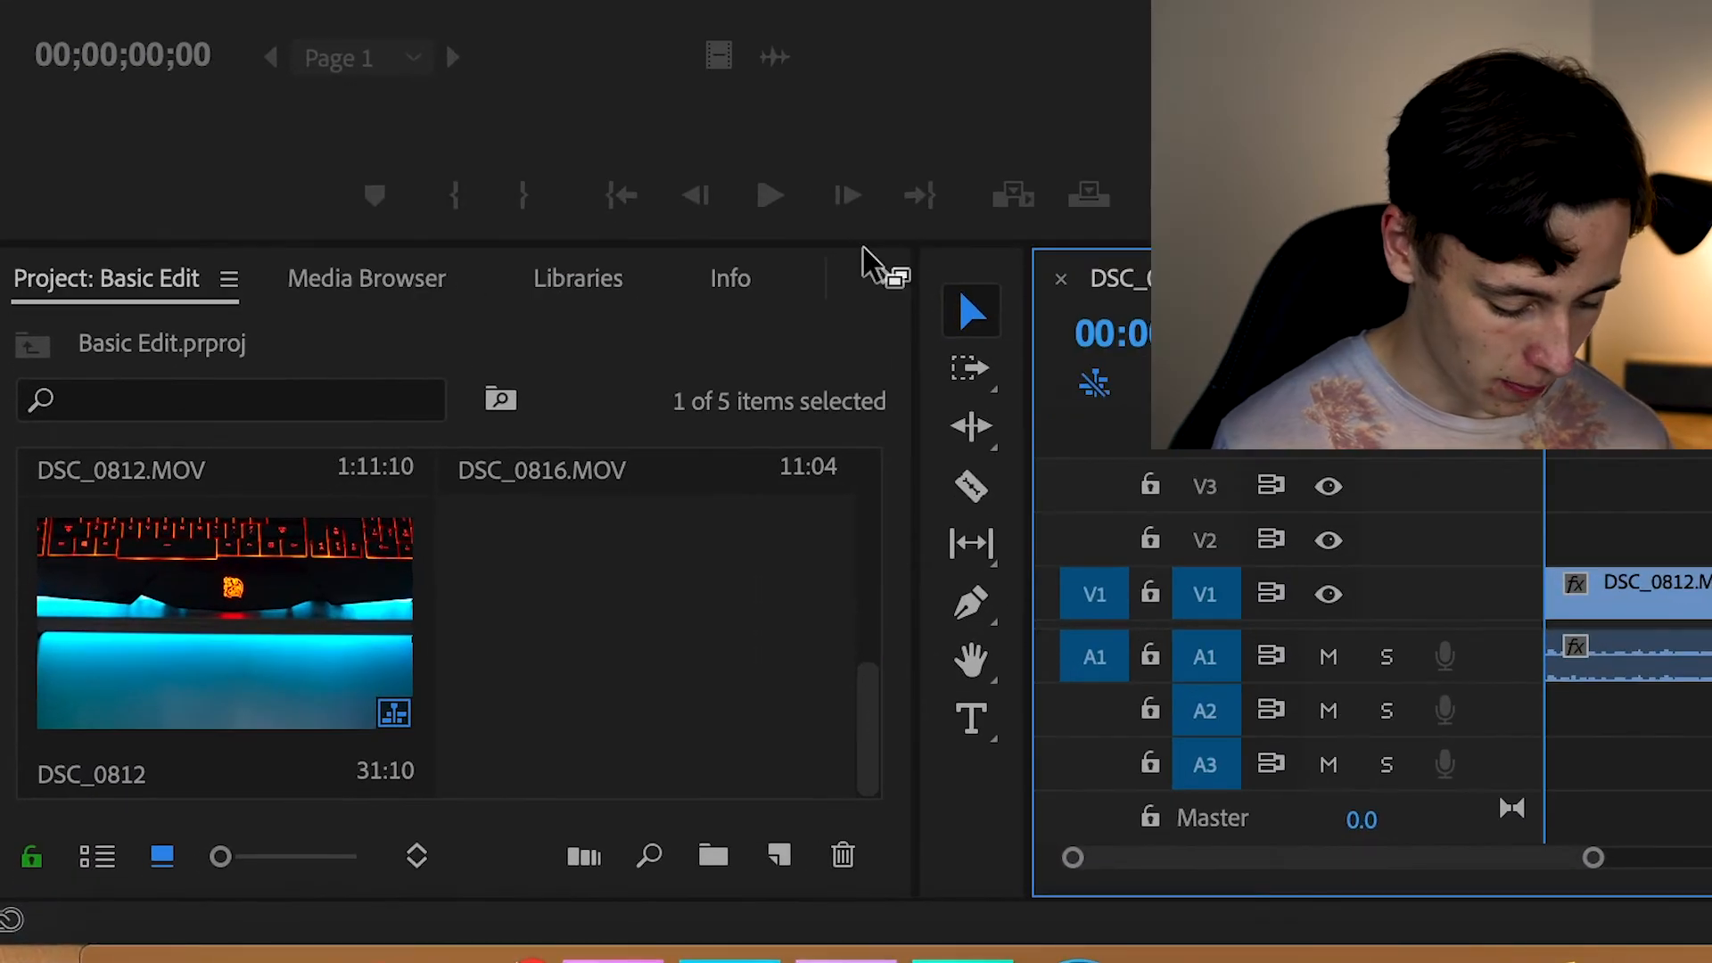
Open the effects library and search it for "cross"
click(891, 278)
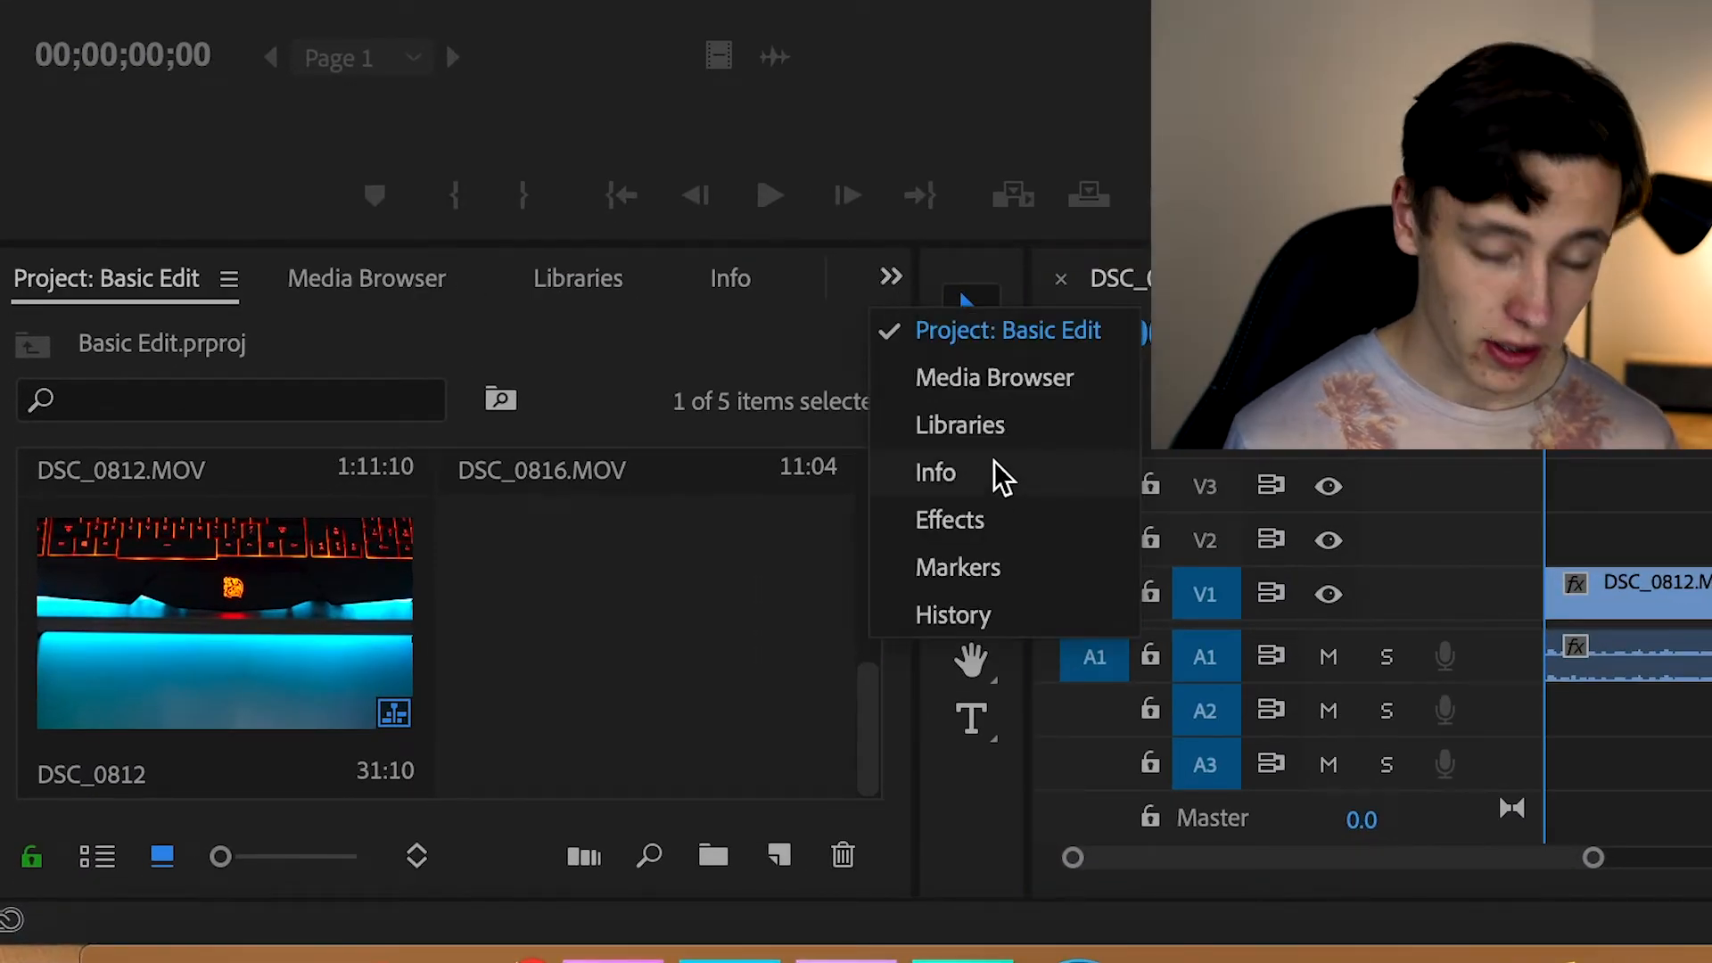
click(981, 521)
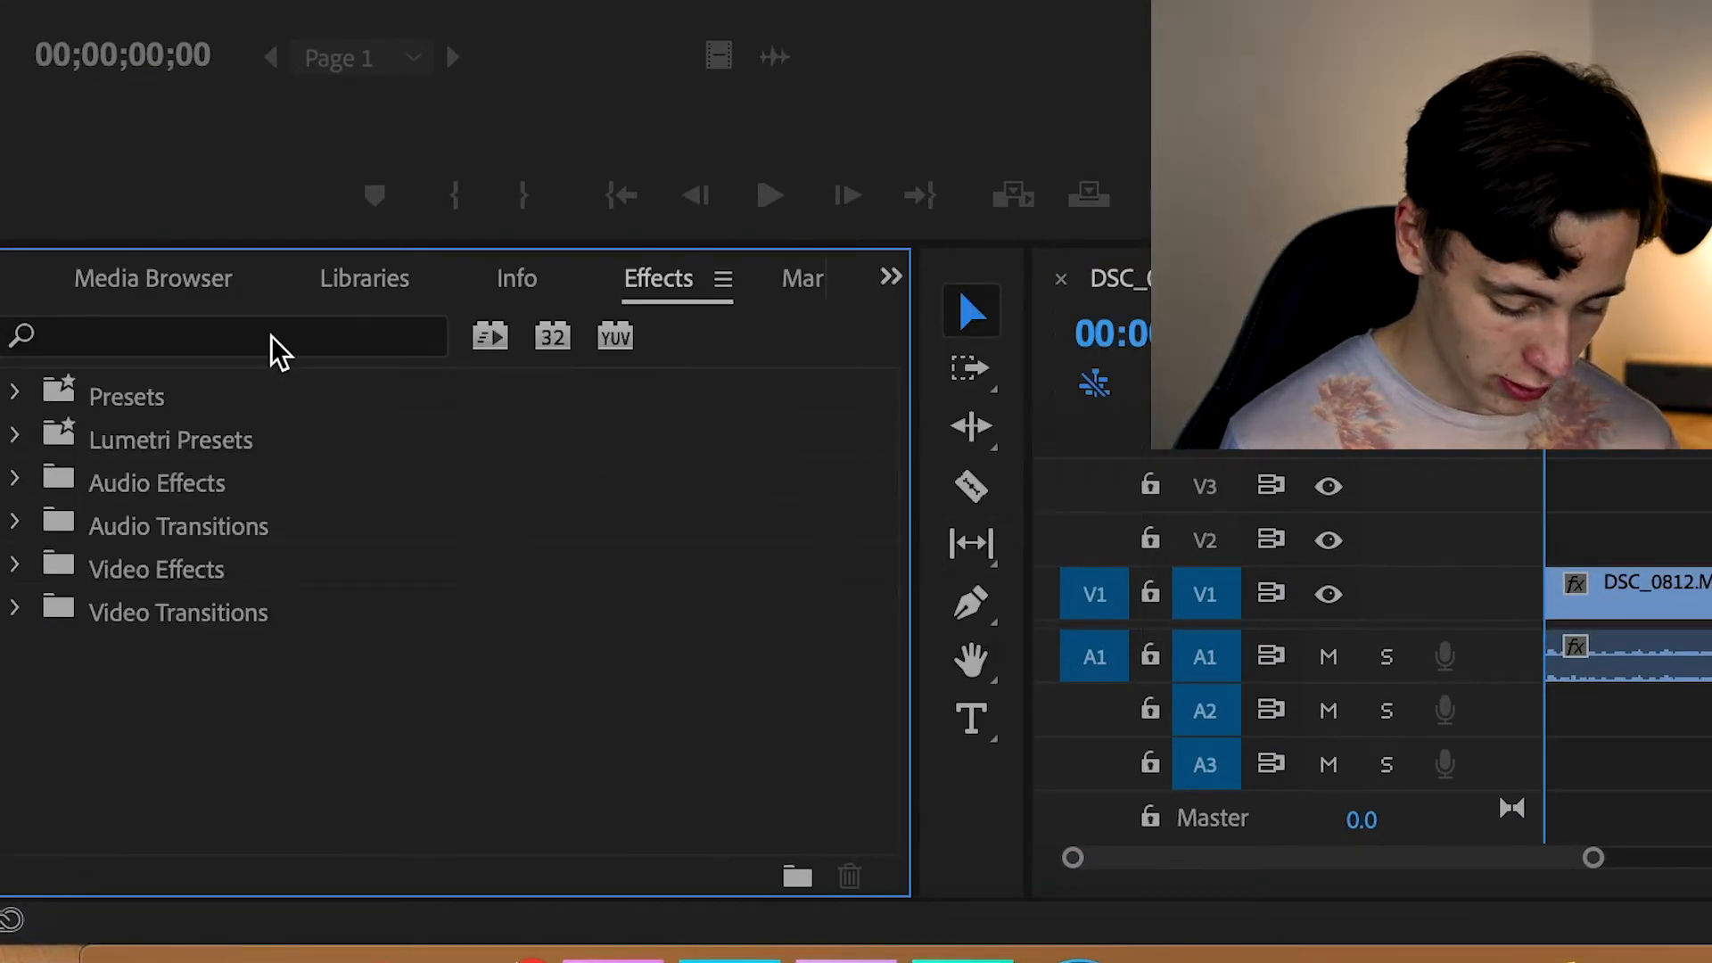
click(273, 337)
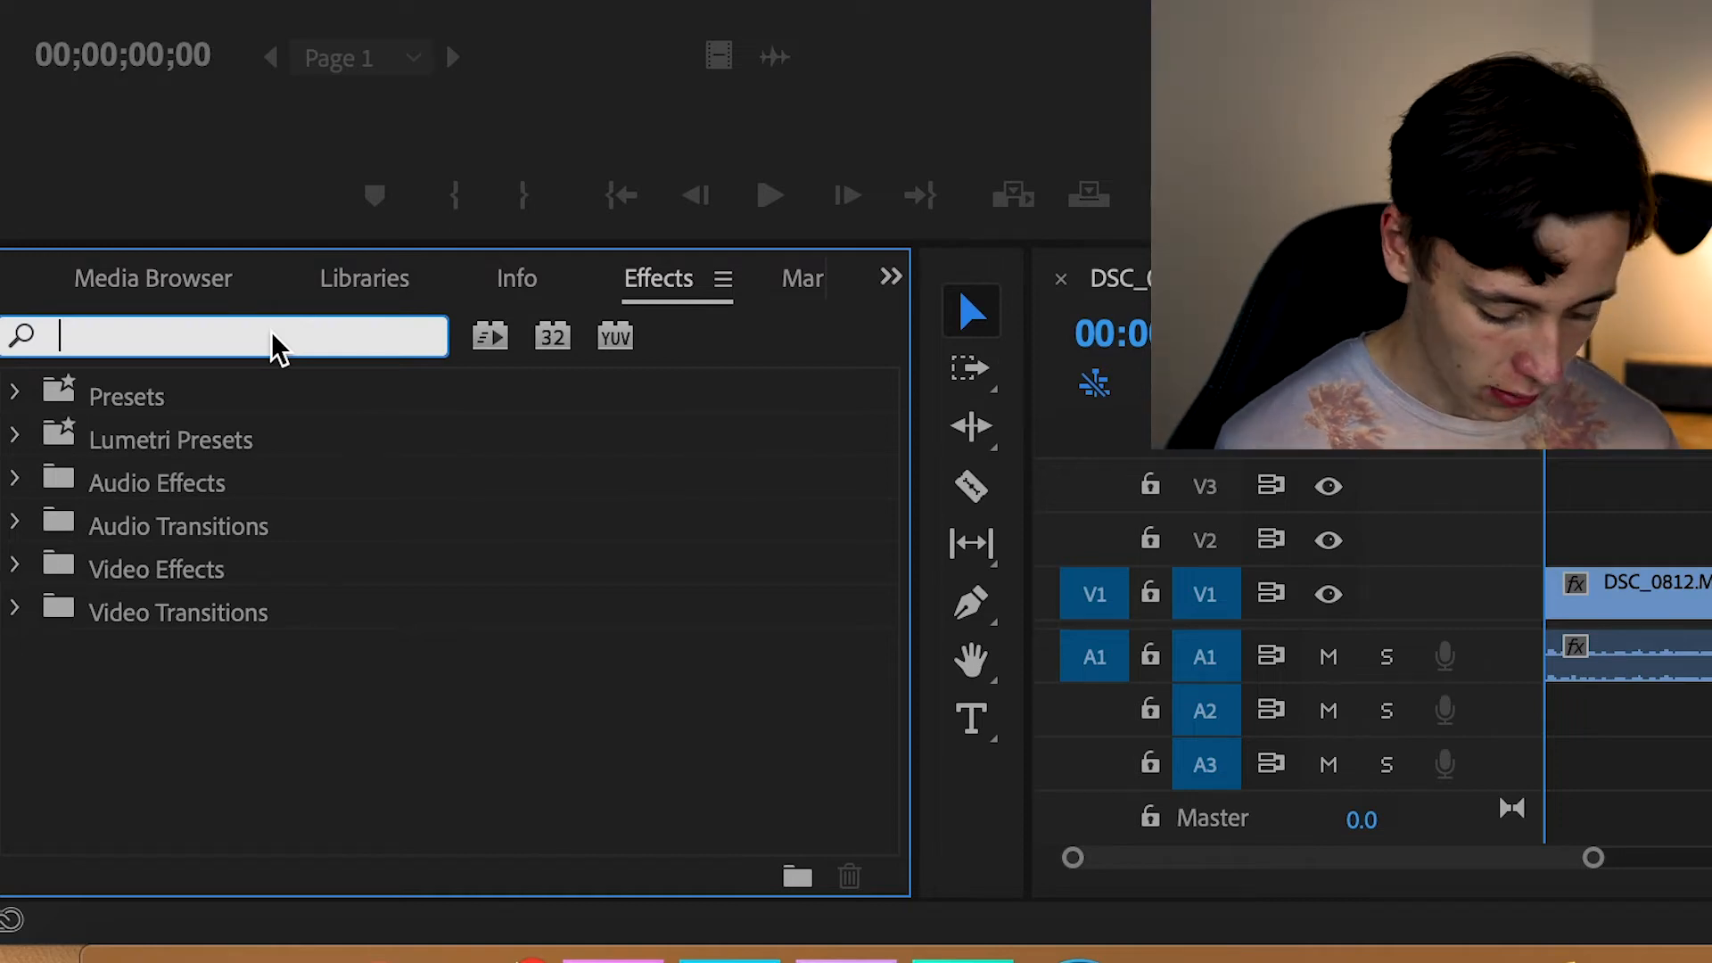
text(corss)
key(BackSpace)
key(BackSpace)
key(BackSpace)
text(ross)
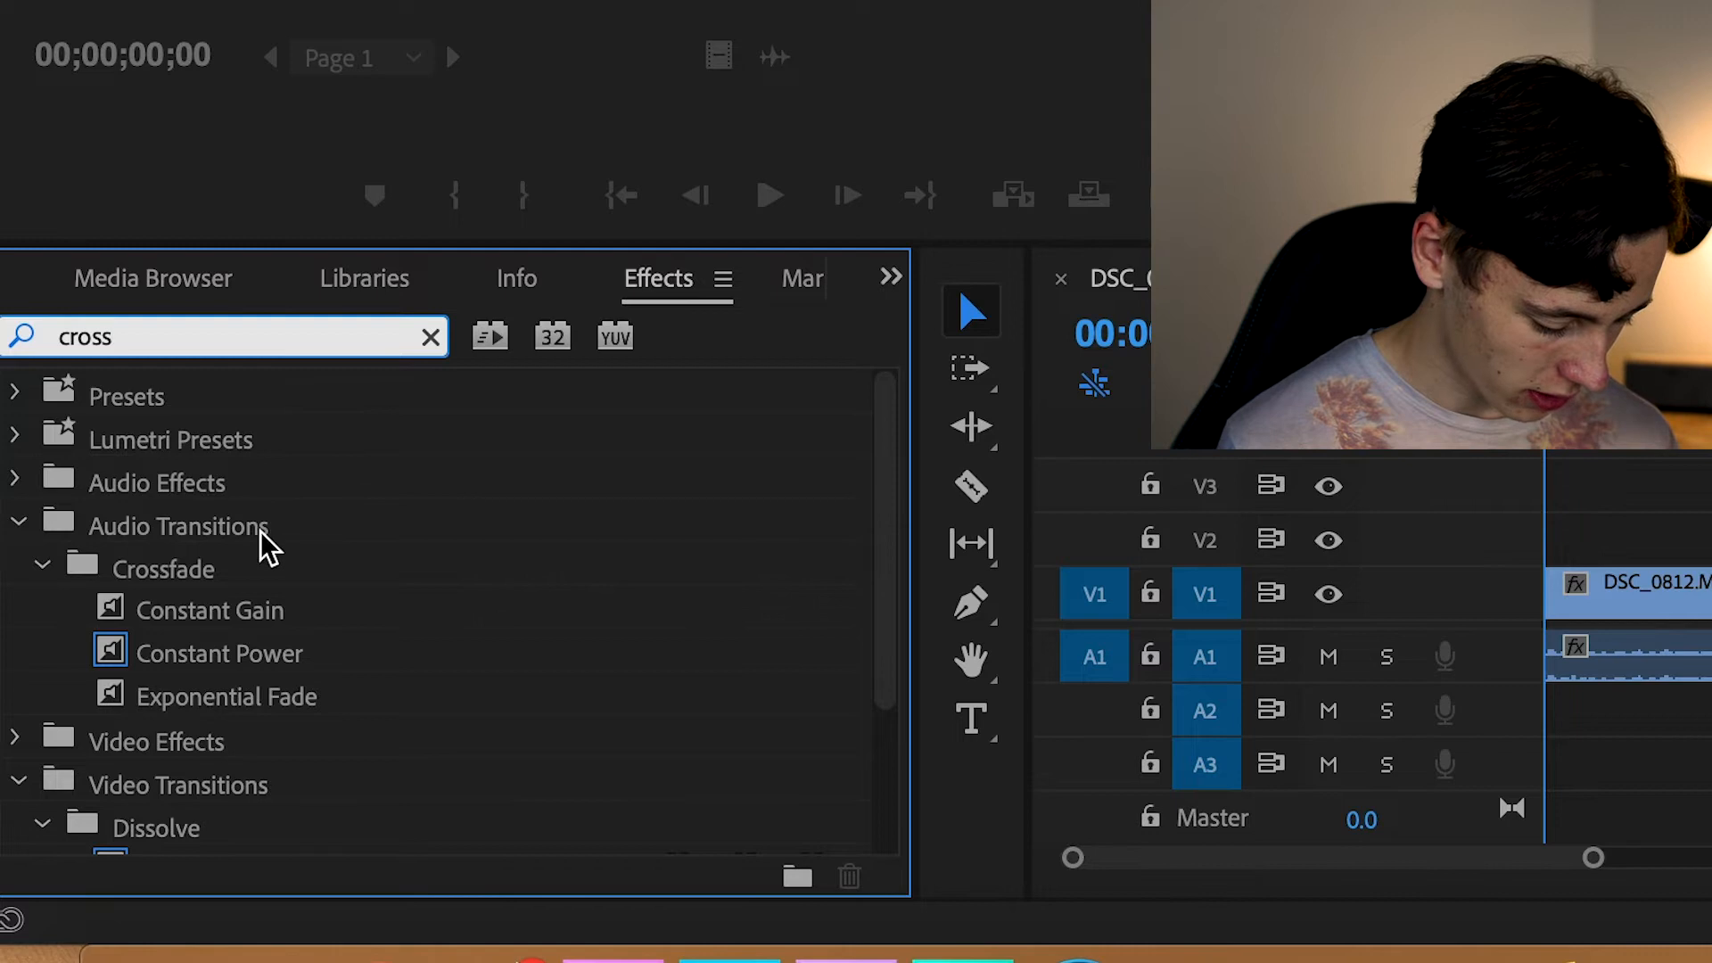
Apply the Cross Dissolve video transition to the start of the DSC_0812.MOV clip and preview the fade-in
scroll(264, 545, down, 3)
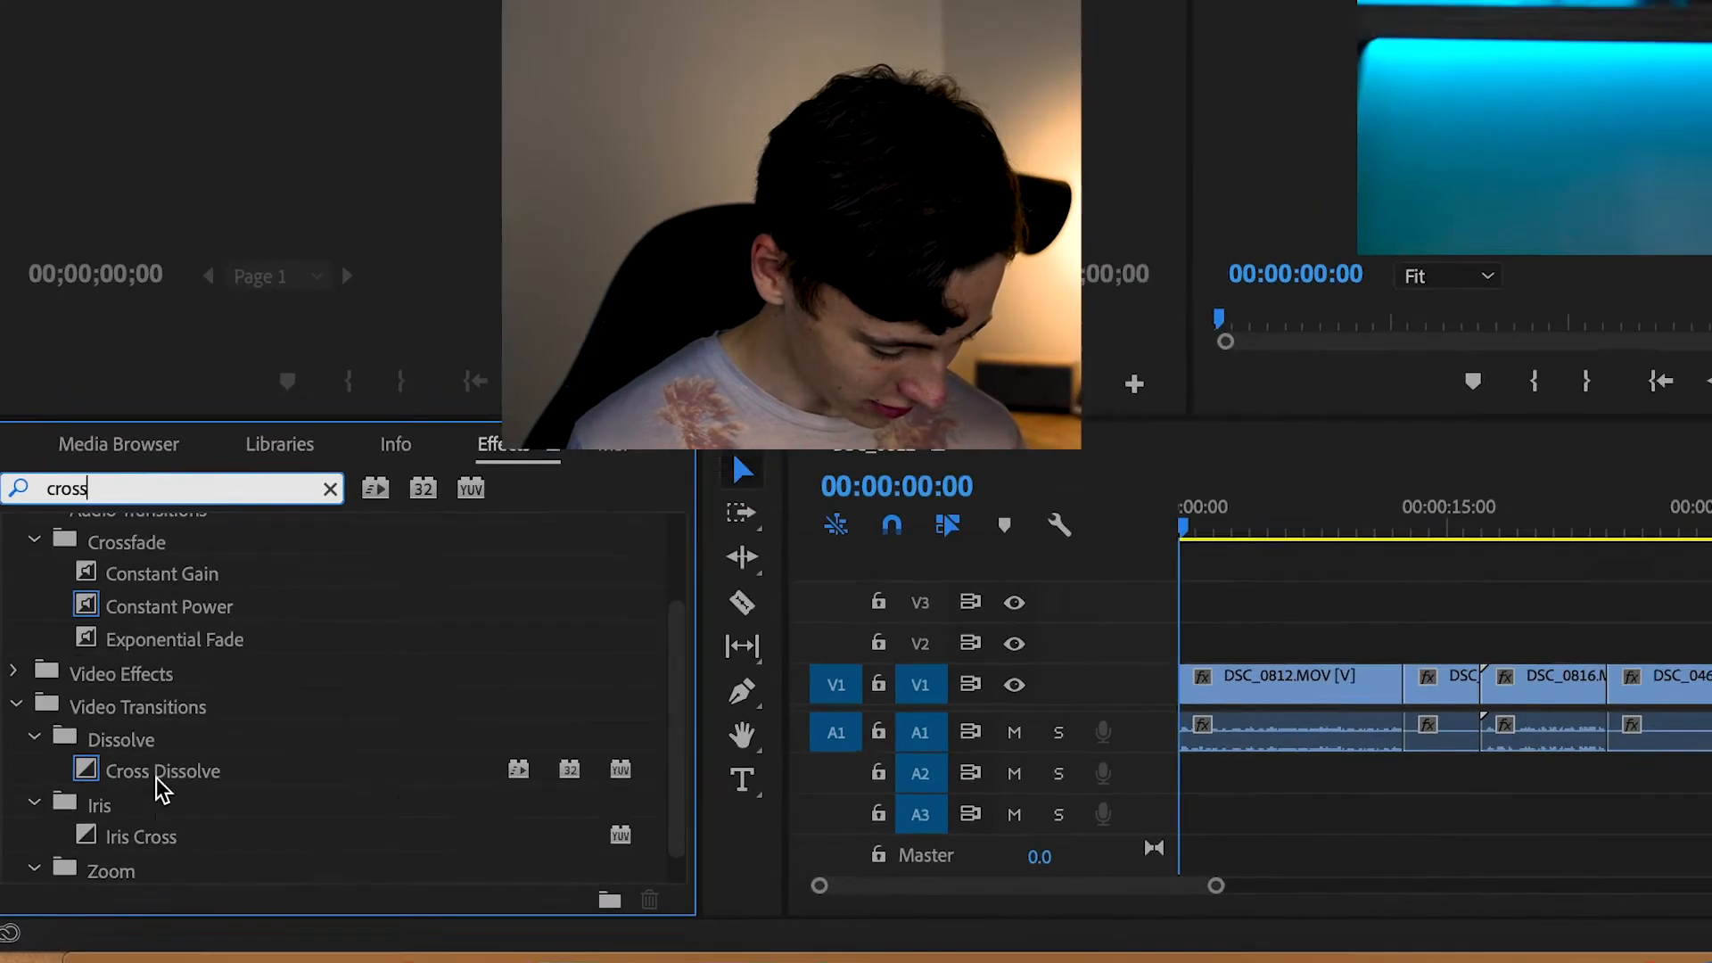
scroll(156, 779, down, 1)
drag(99, 808, 874, 773)
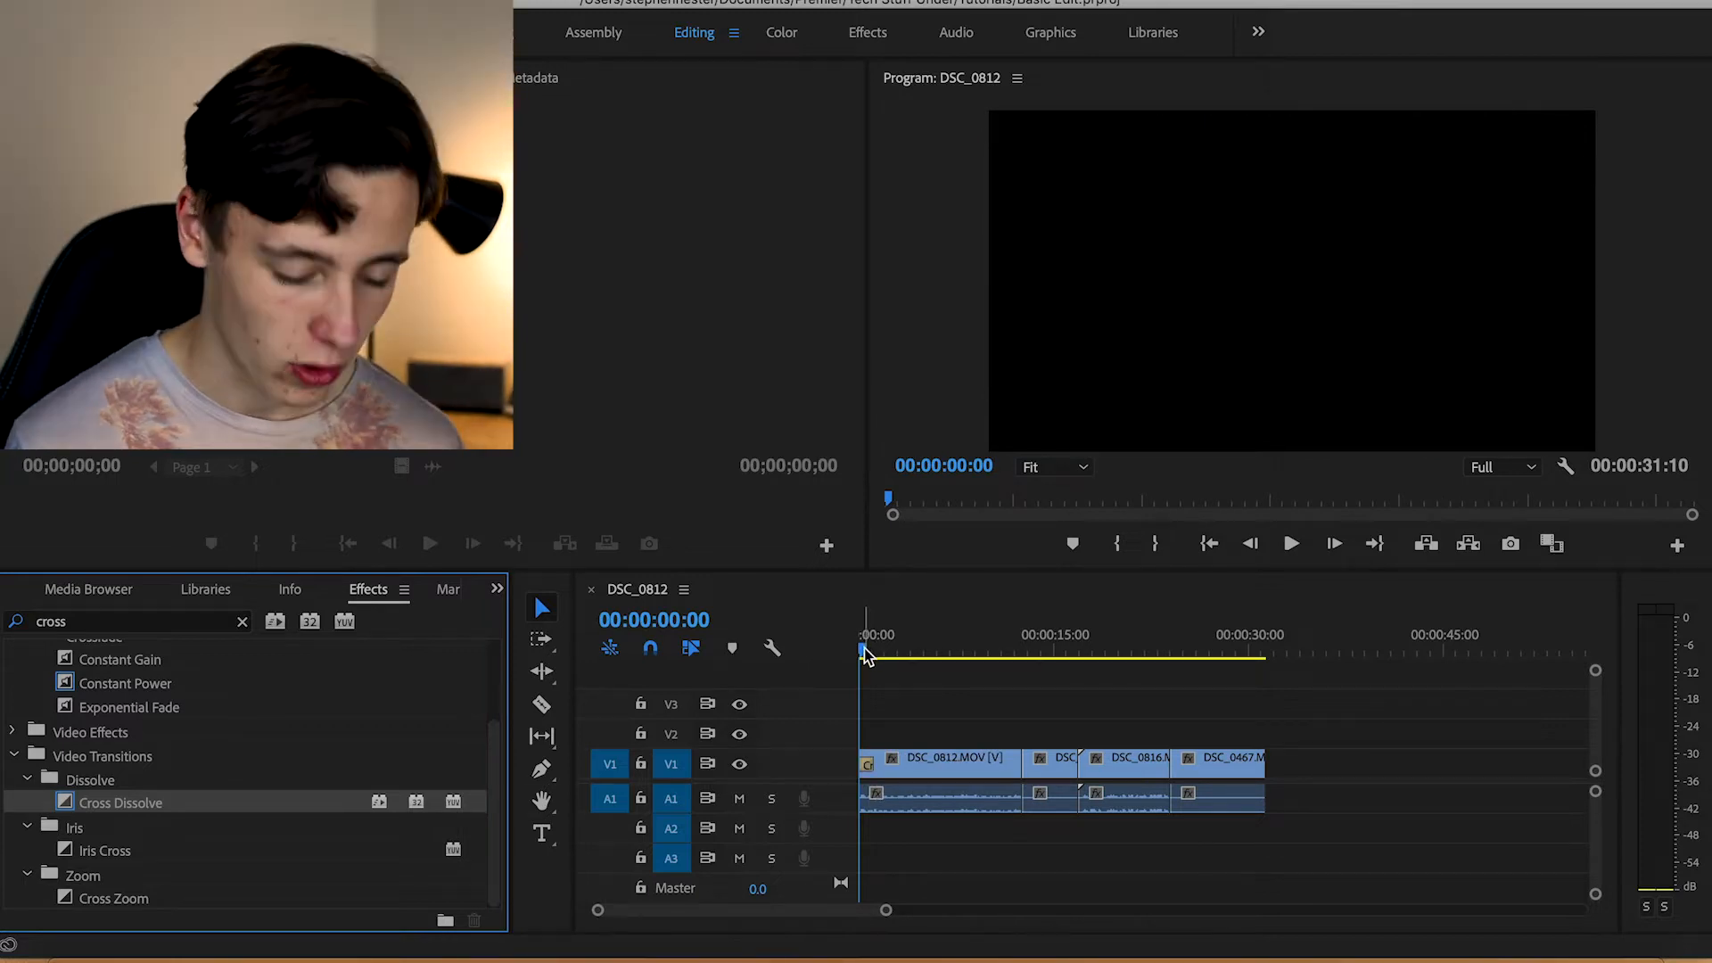
drag(864, 655, 922, 660)
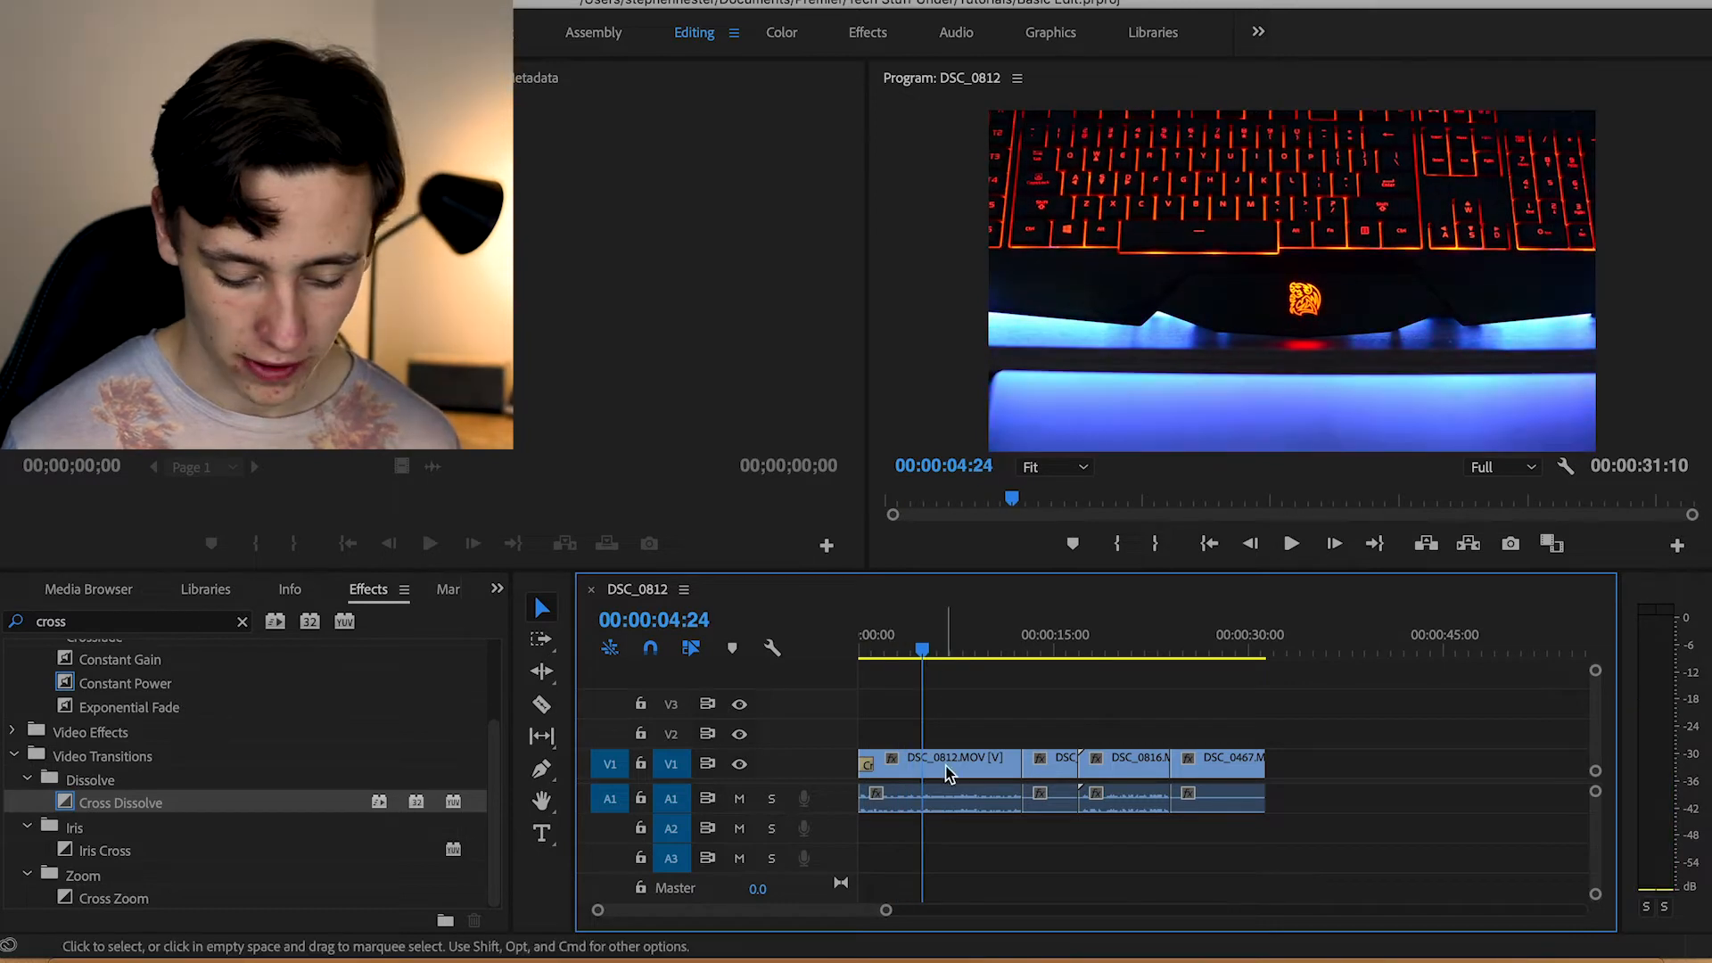
Search the effects for "dip", apply Dip to Black to the end of the DSC_0467.MOV clip and preview the ending
click(94, 623)
text(dipt)
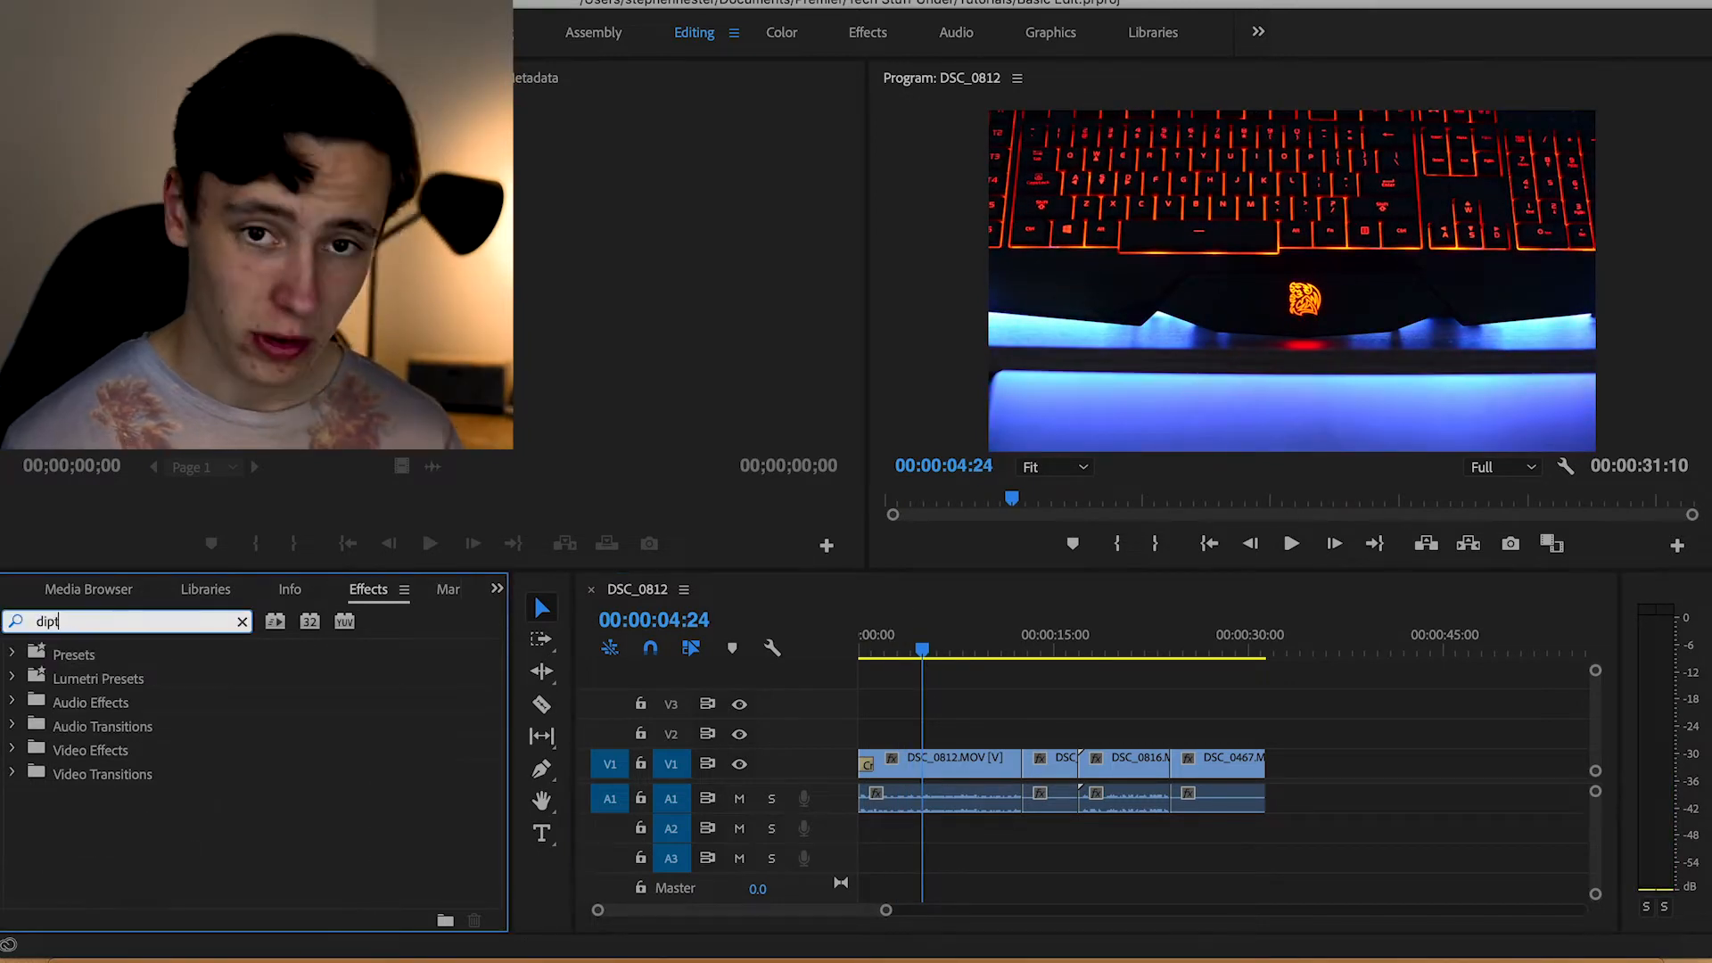
key(BackSpace)
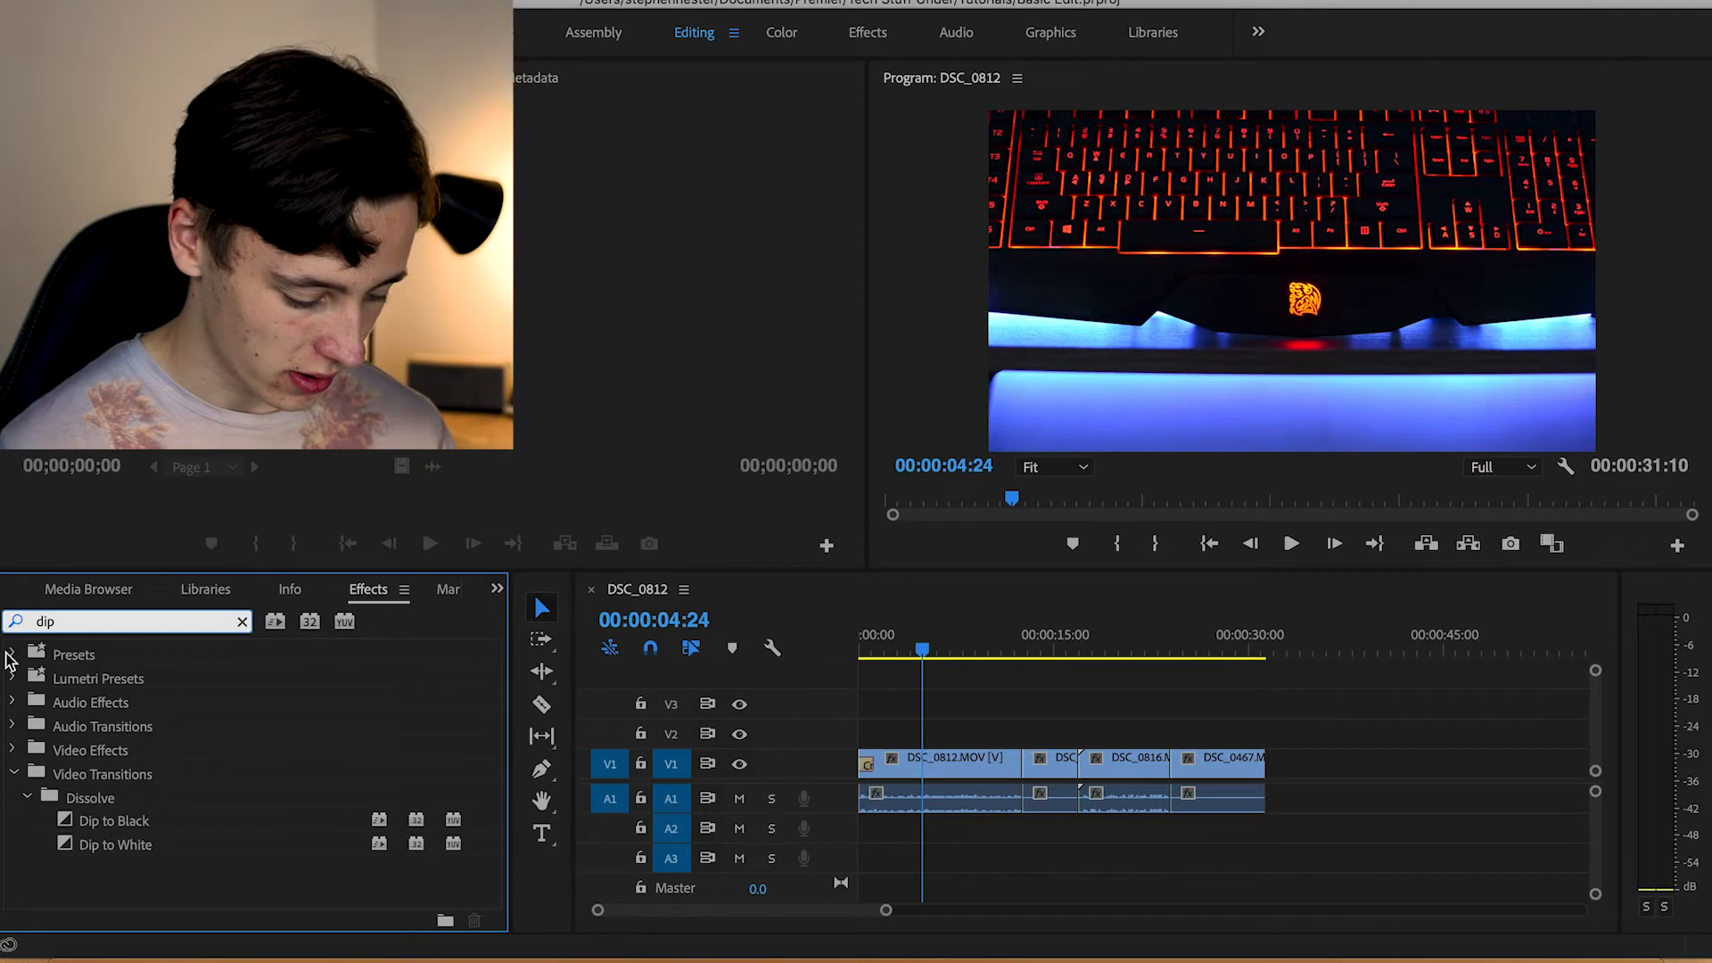
drag(96, 821, 1261, 765)
click(1249, 647)
key(space)
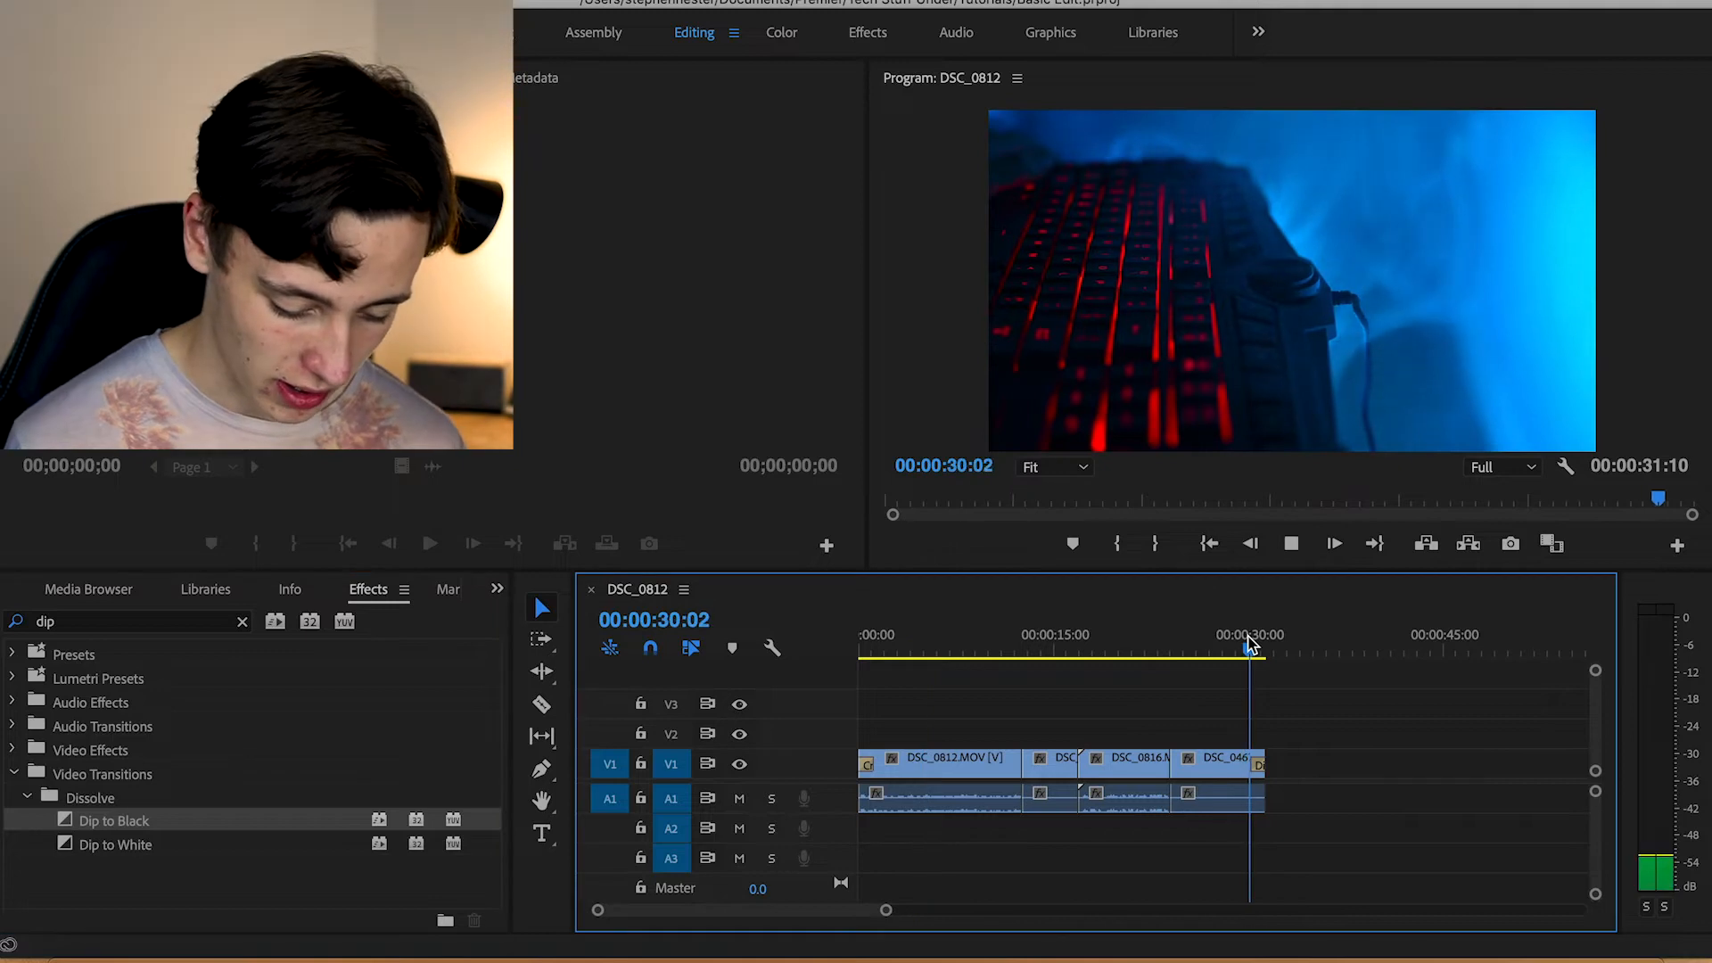
key(space)
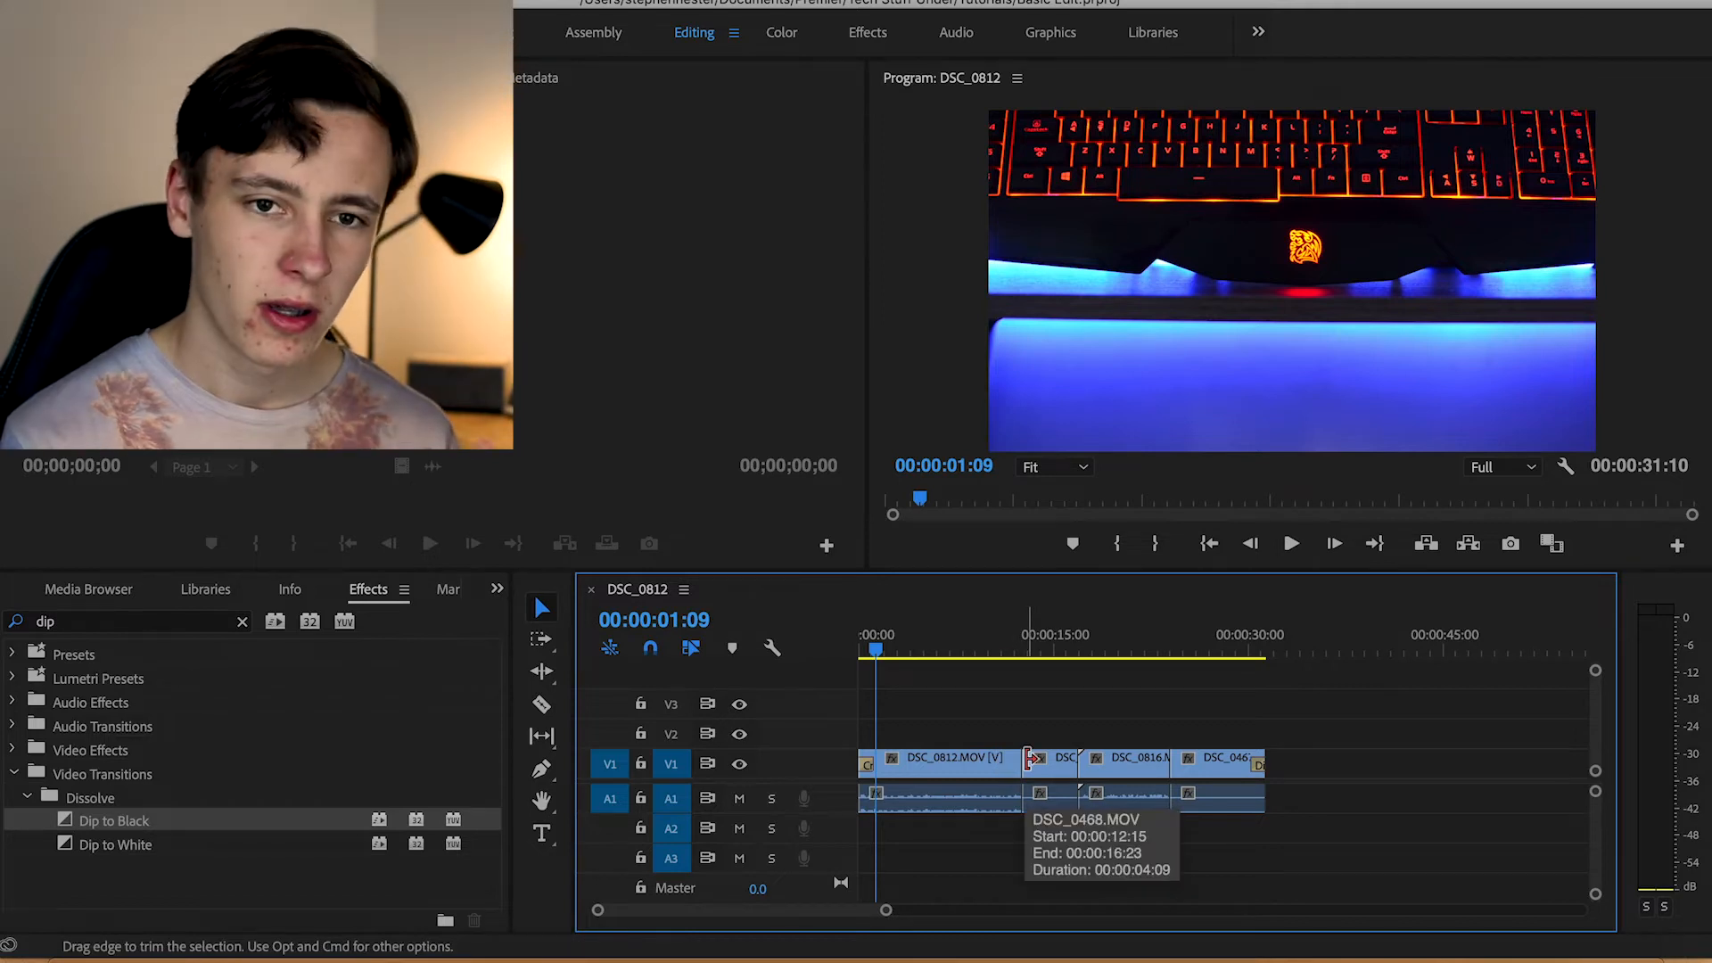
Scrub through the sequence from the start to review the cuts between clips, and collapse the Video Transitions folder
click(1020, 645)
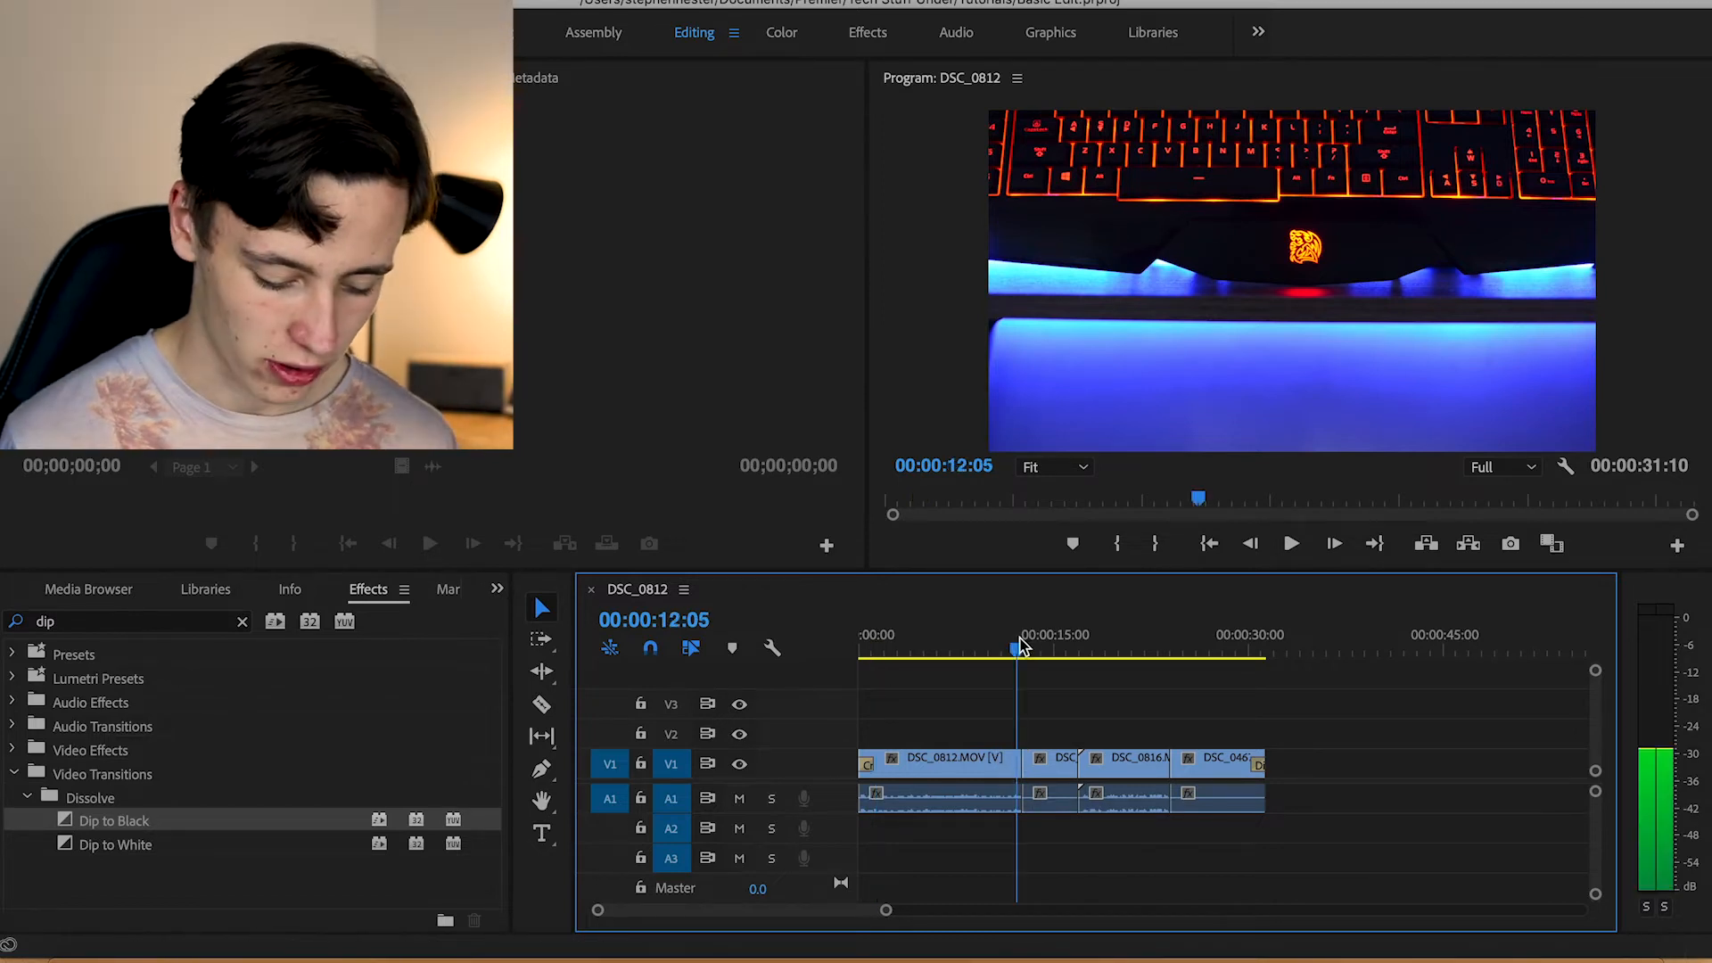
drag(1028, 643, 1043, 631)
key(Home)
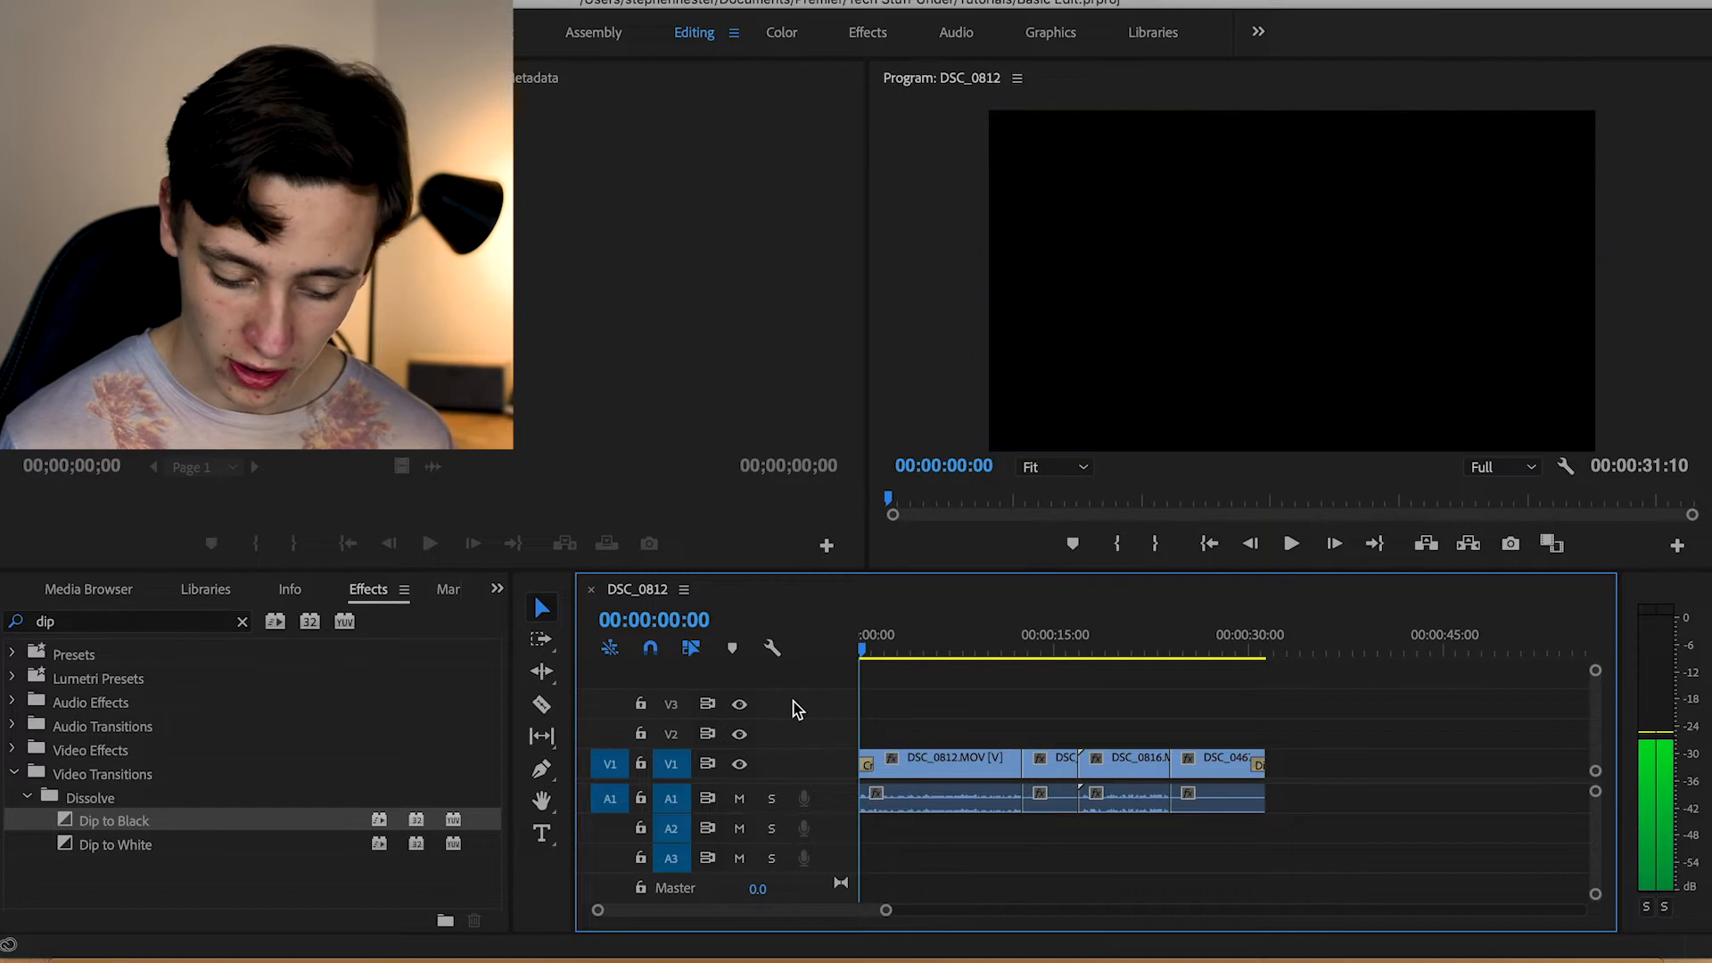
mouse_move(849, 694)
mouse_down()
mouse_move(866, 694)
mouse_move(839, 694)
mouse_up()
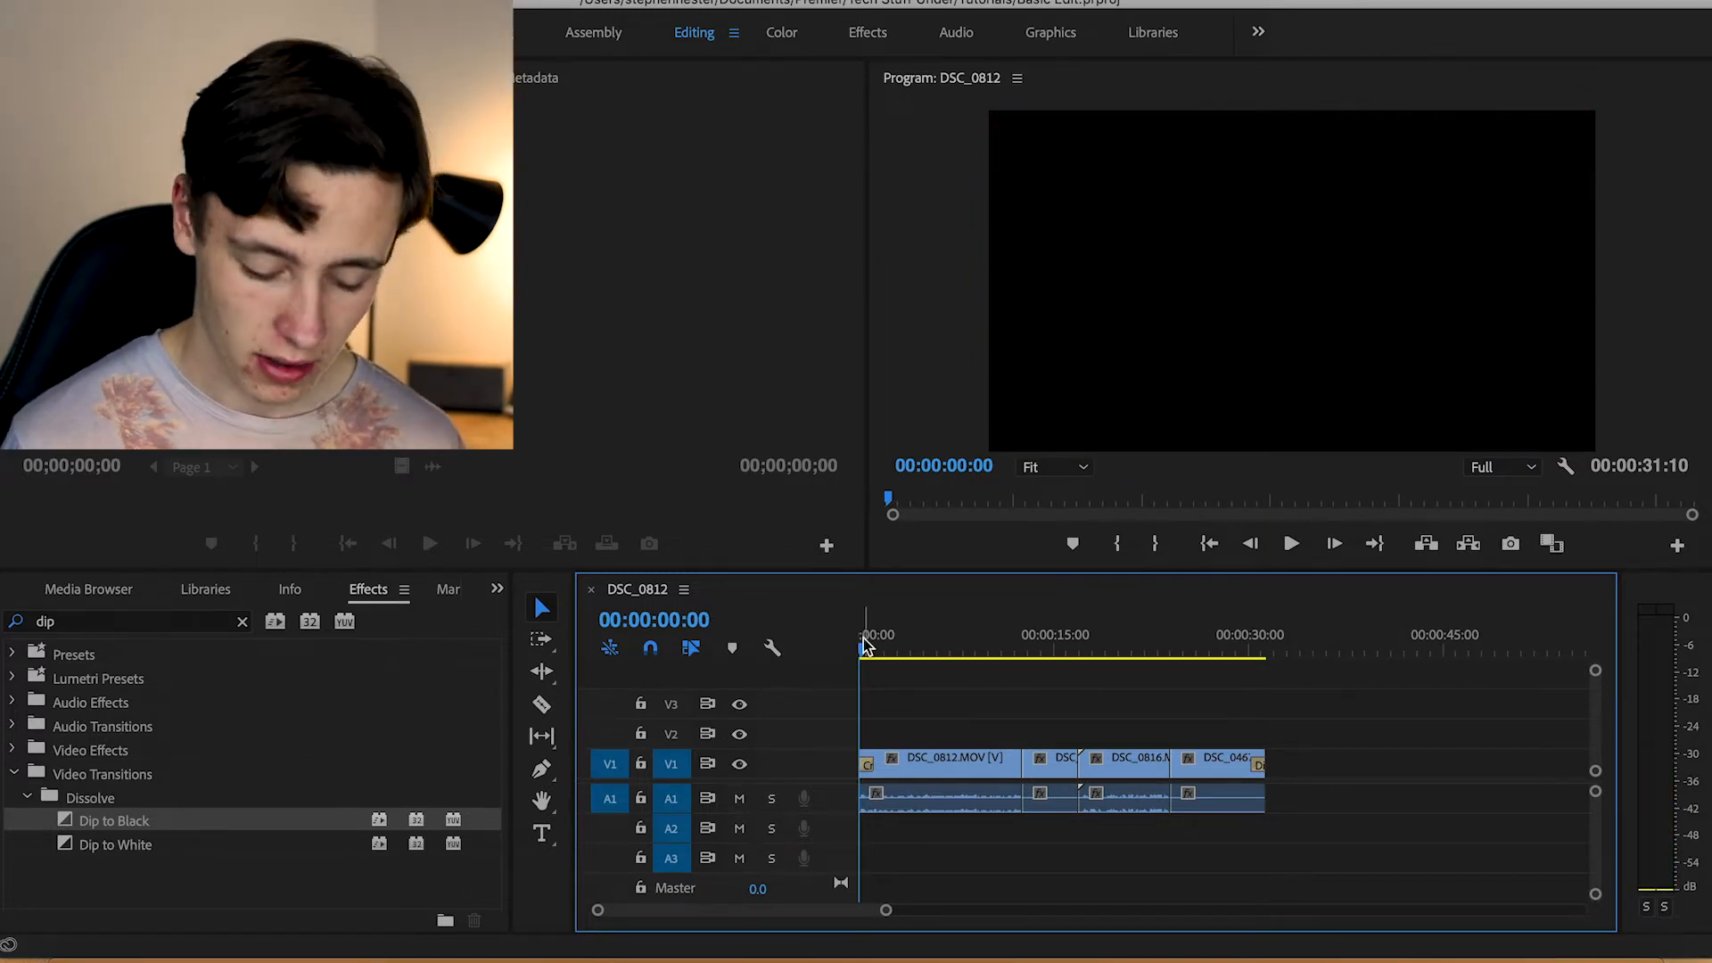
drag(863, 655, 1229, 683)
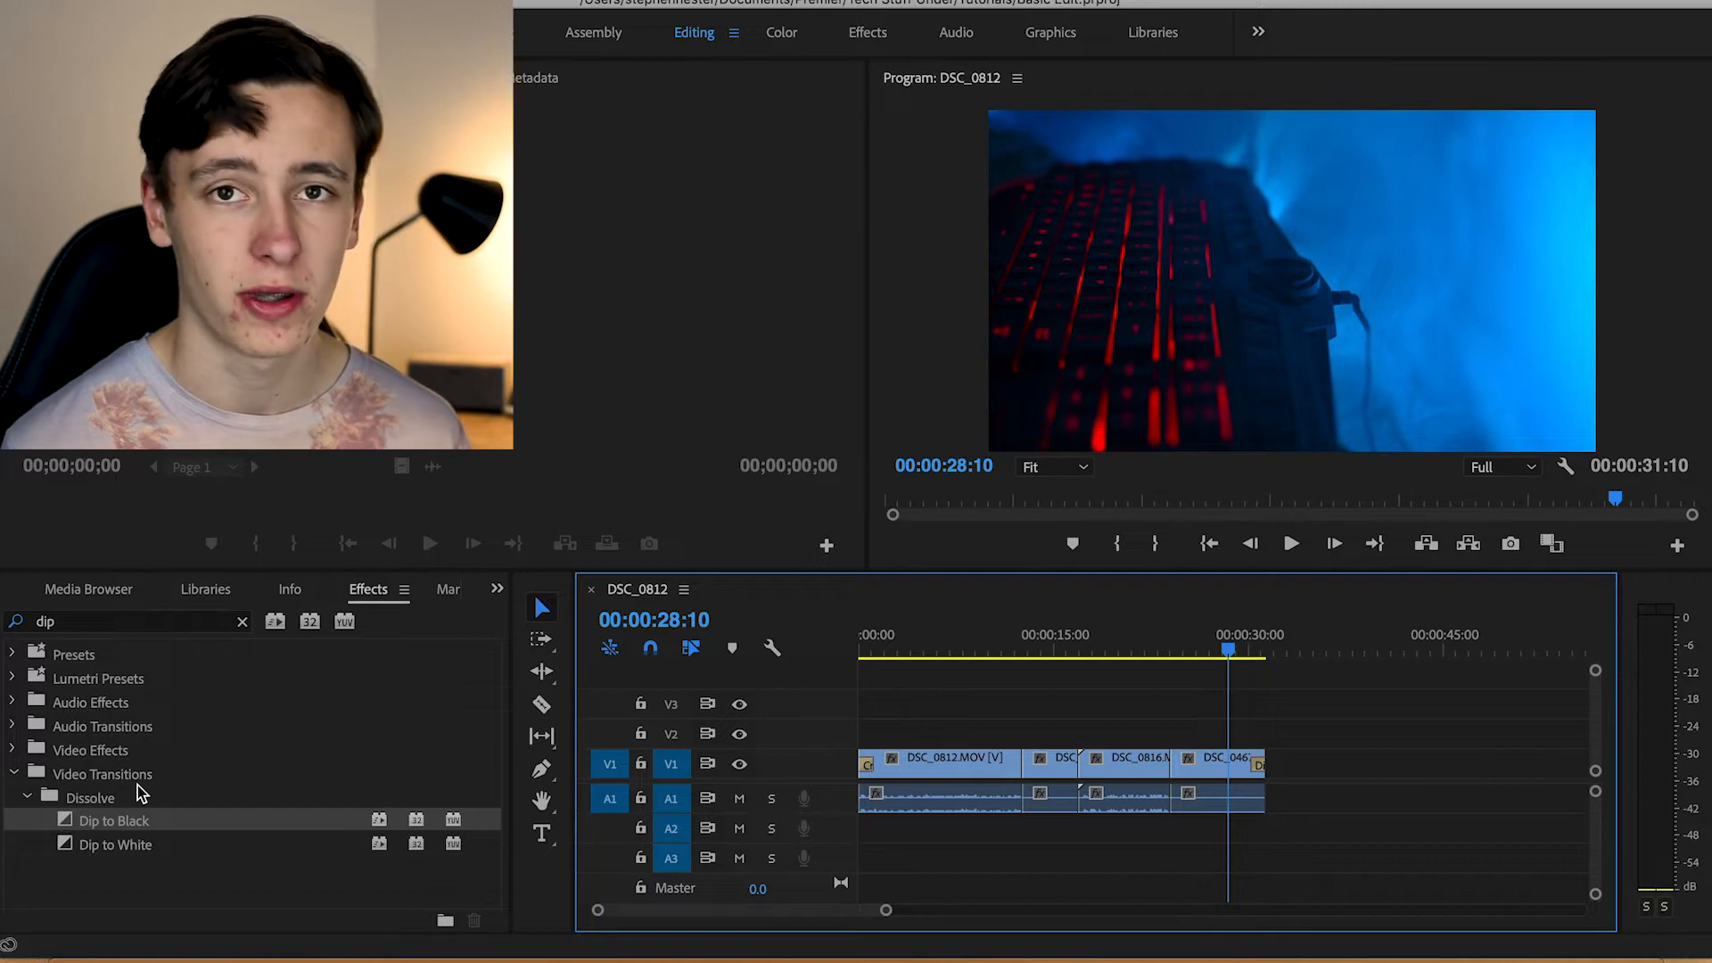
click(14, 773)
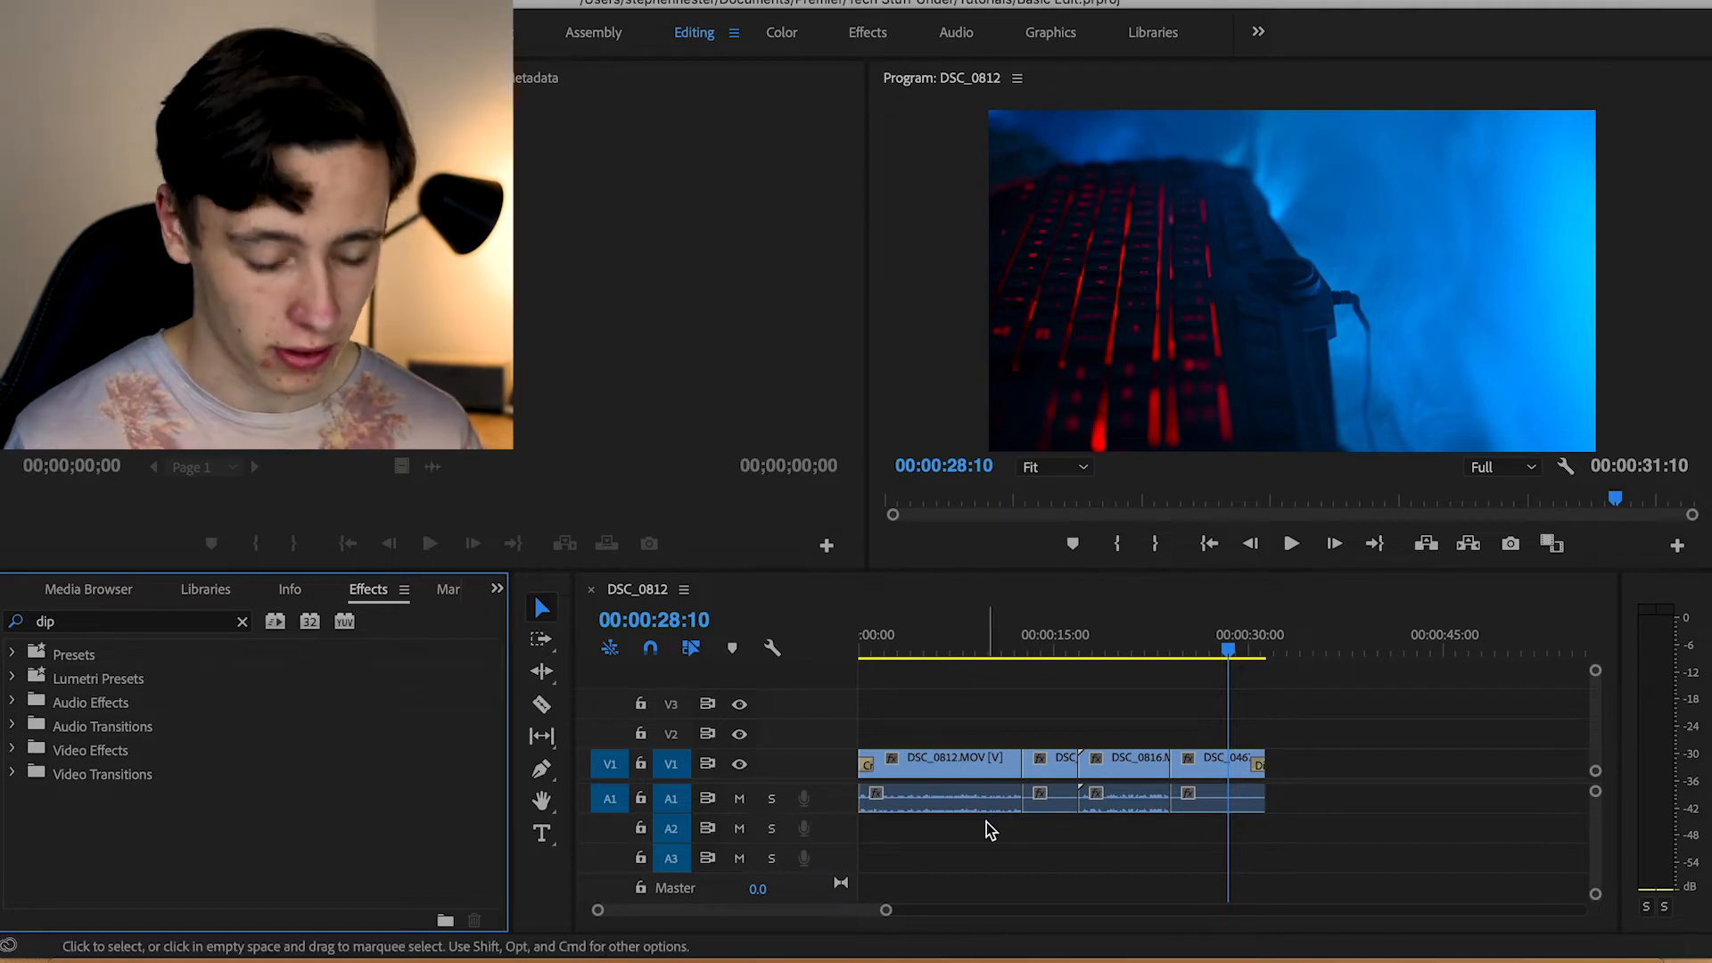
Unlink the audio from the video of the DSC_0812.MOV clip on the timeline
scroll(941, 830, up, 5)
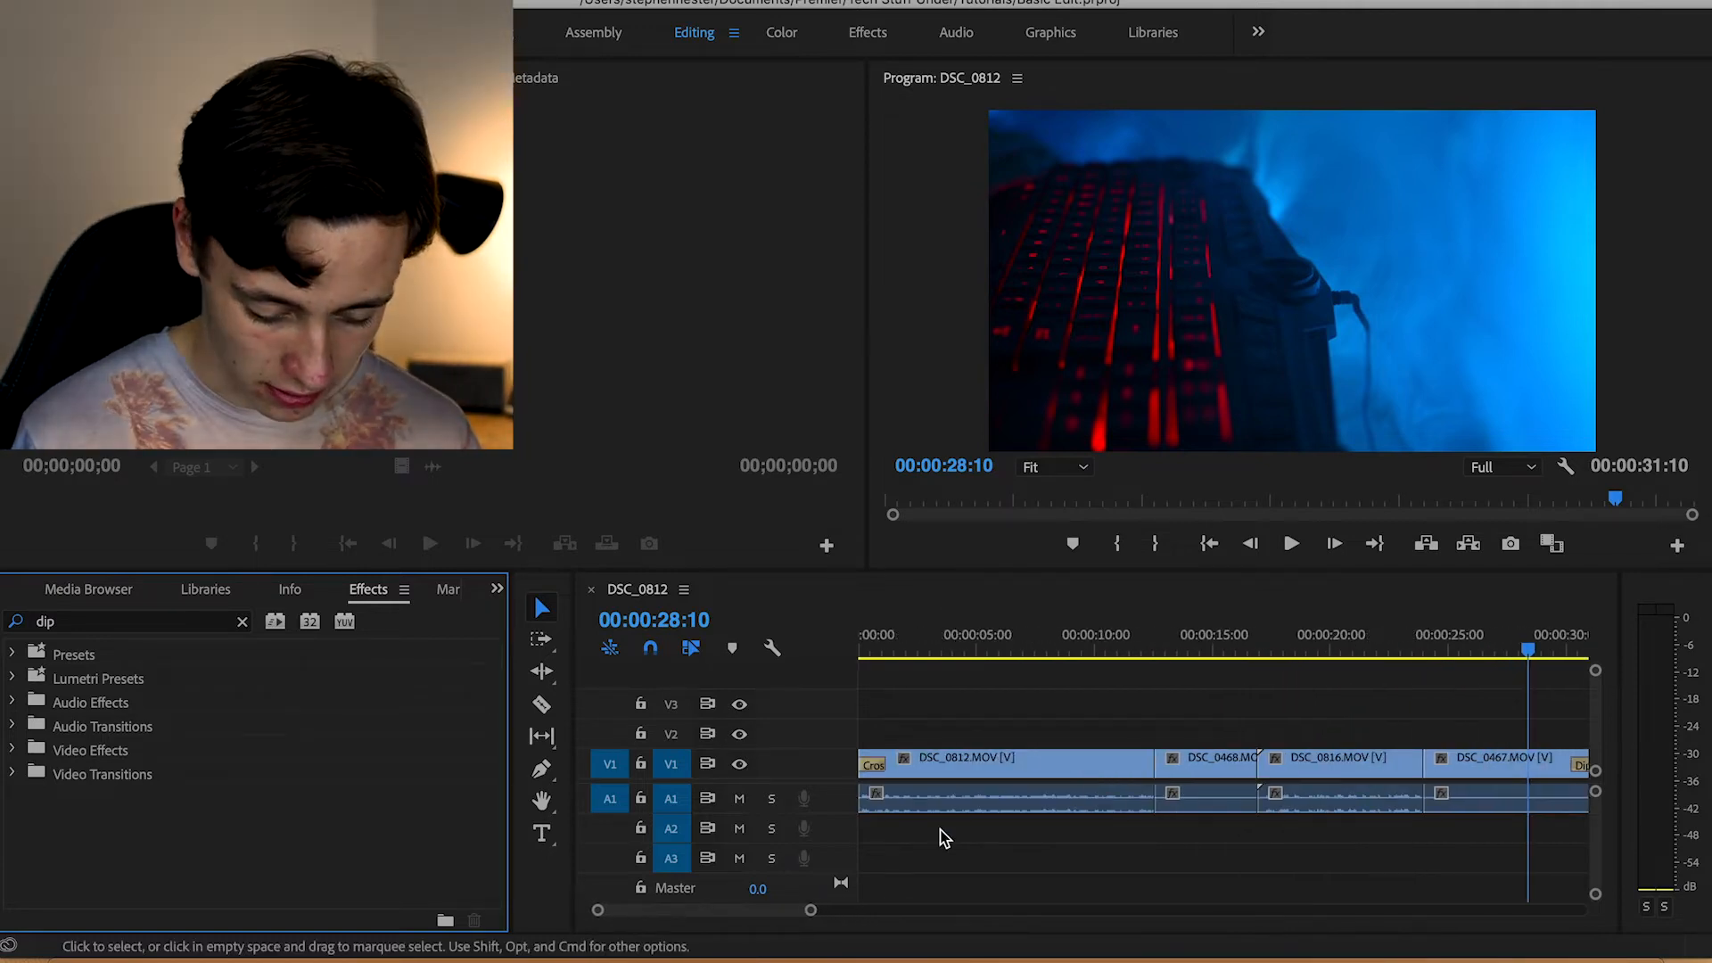
scroll(940, 830, down, 5)
scroll(918, 740, down, 2)
drag(896, 647, 1034, 658)
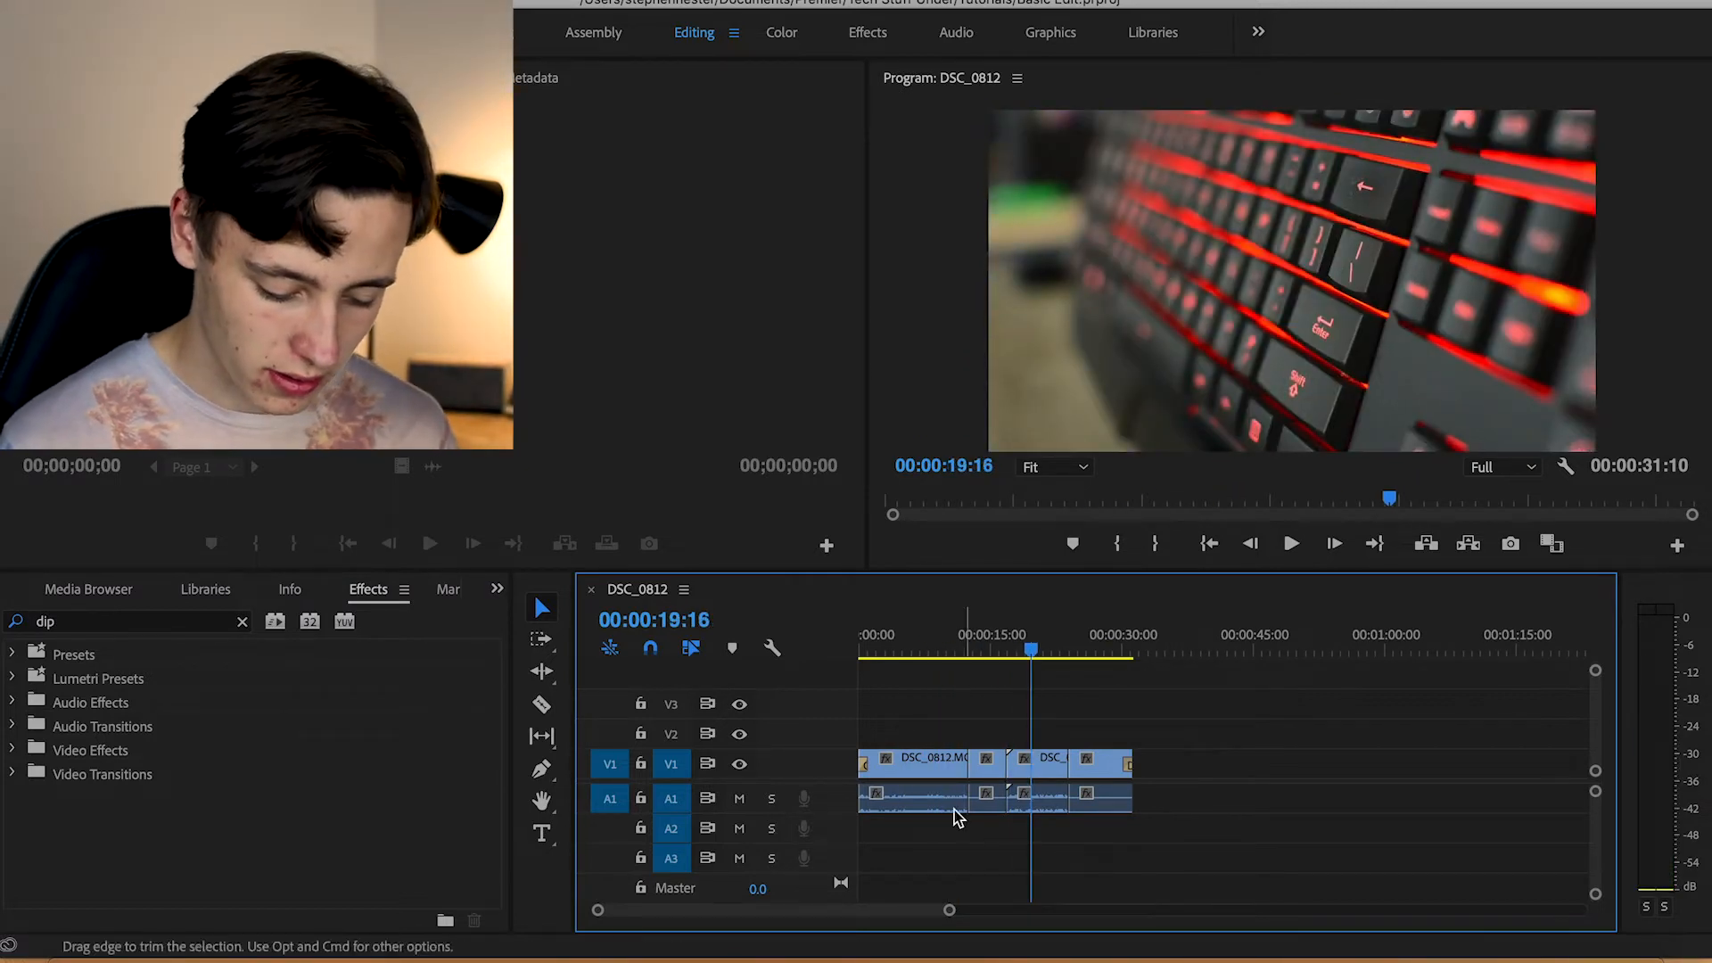
click(931, 765)
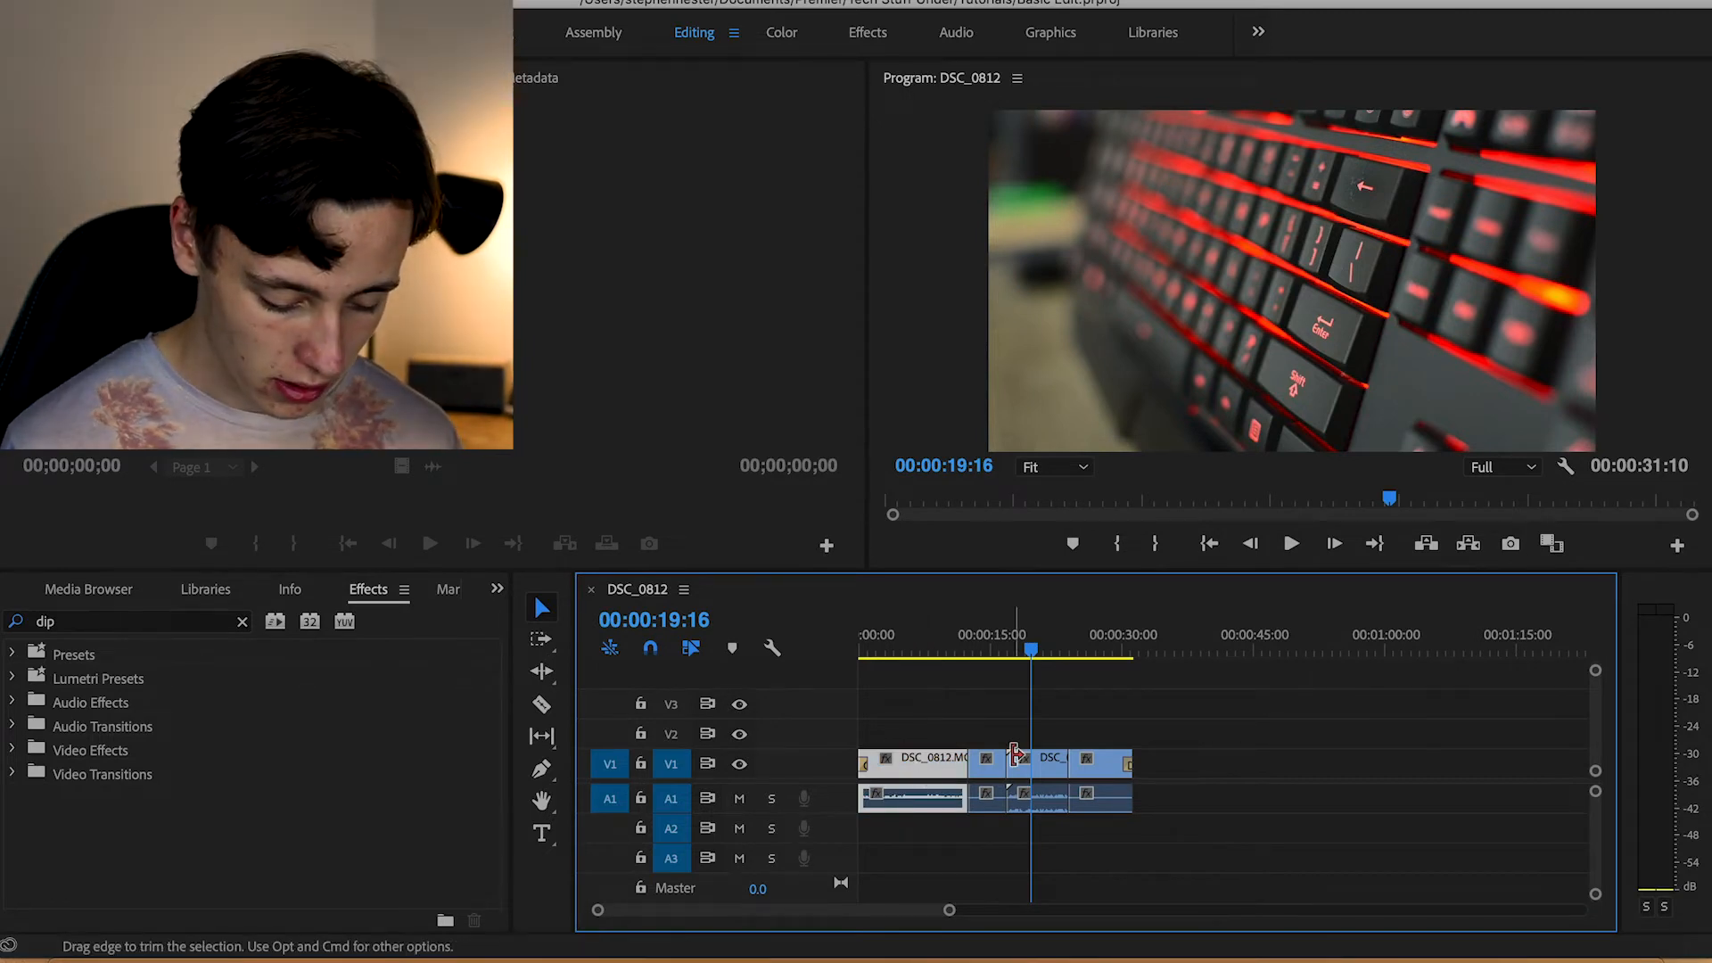
click(957, 771)
click(947, 771)
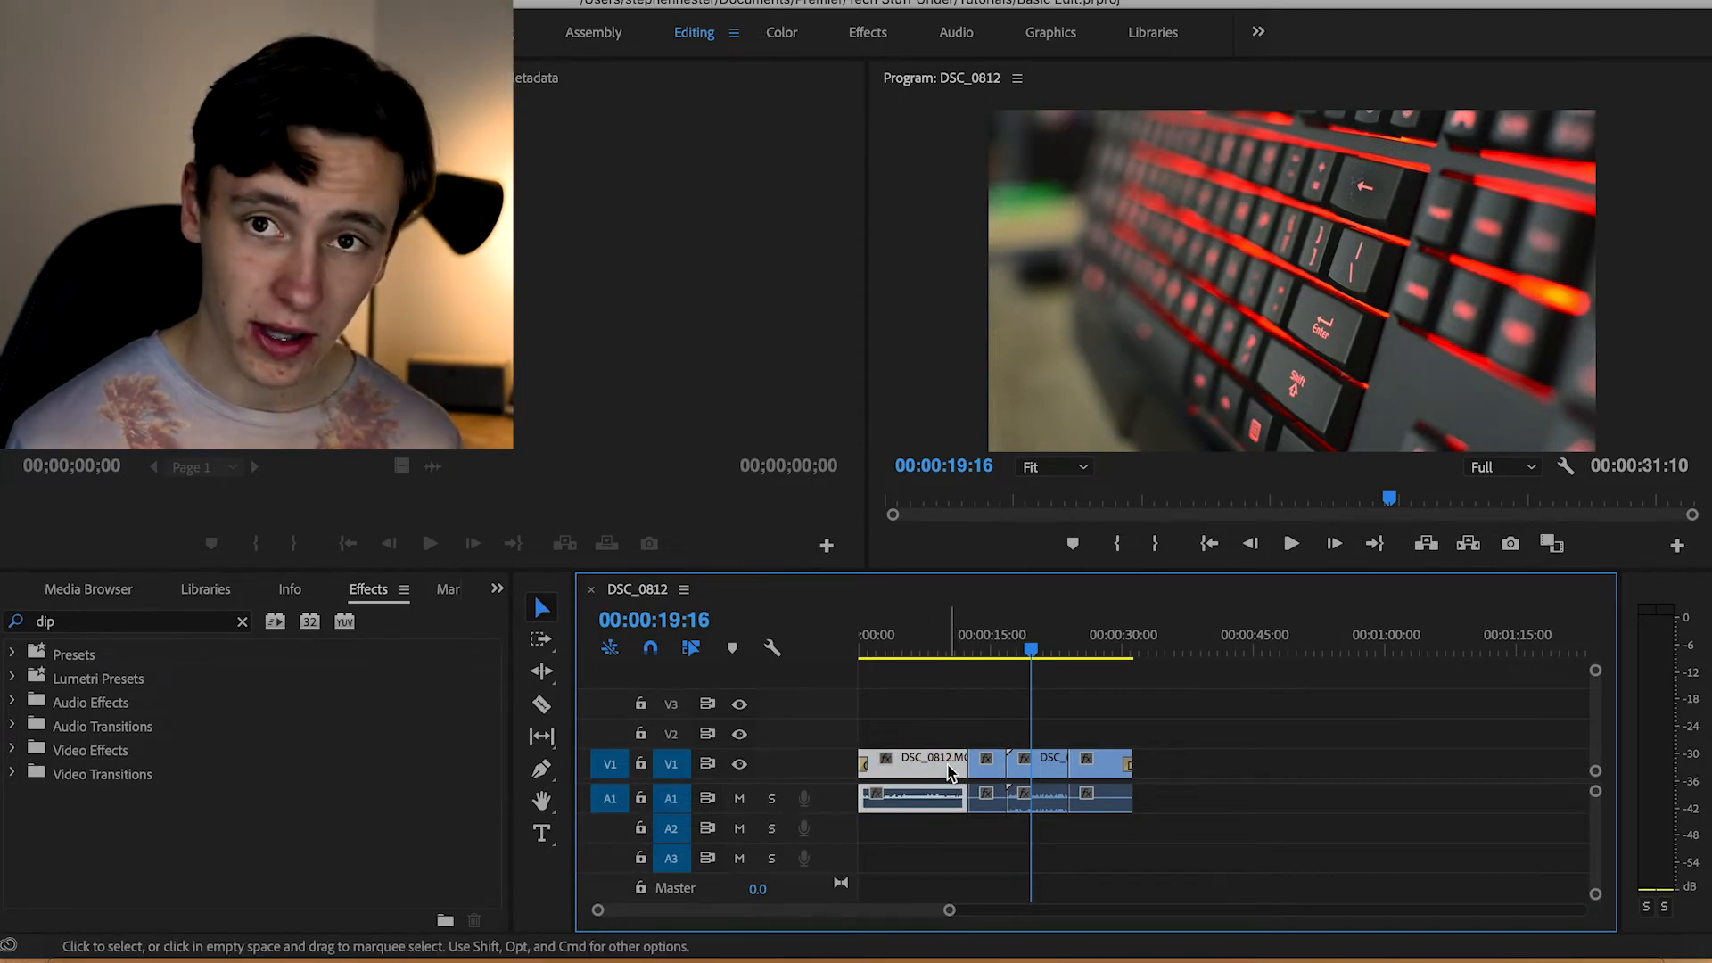
right_click(948, 770)
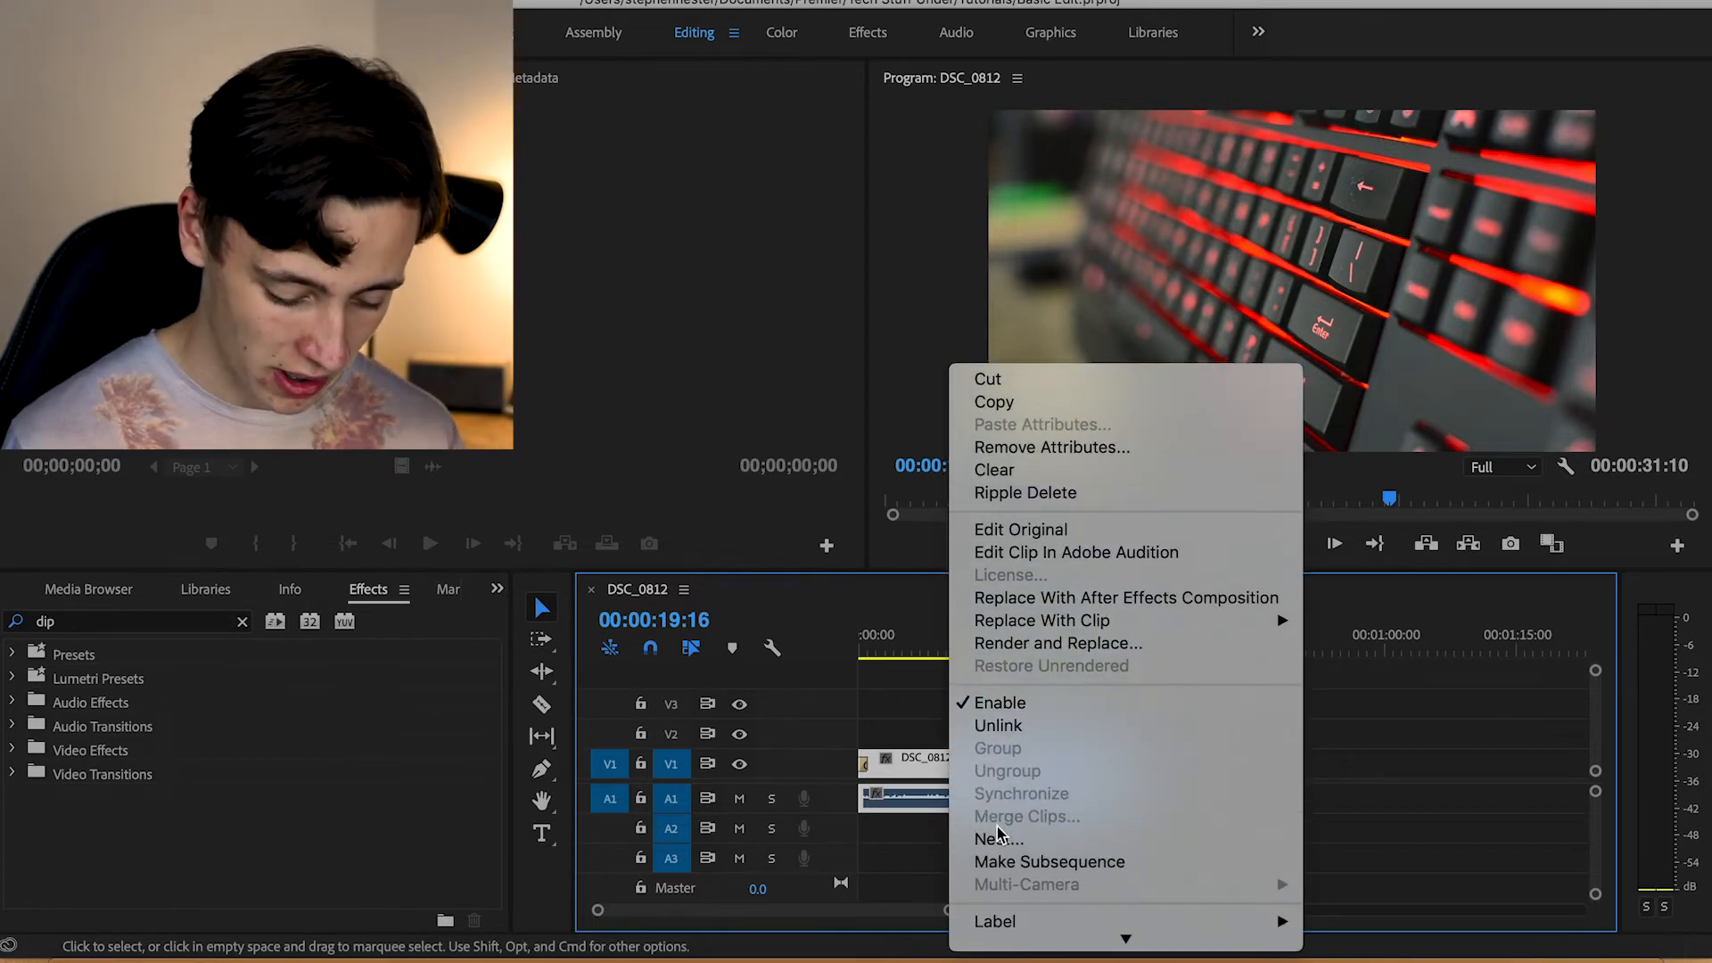
scroll(1009, 753, down, 3)
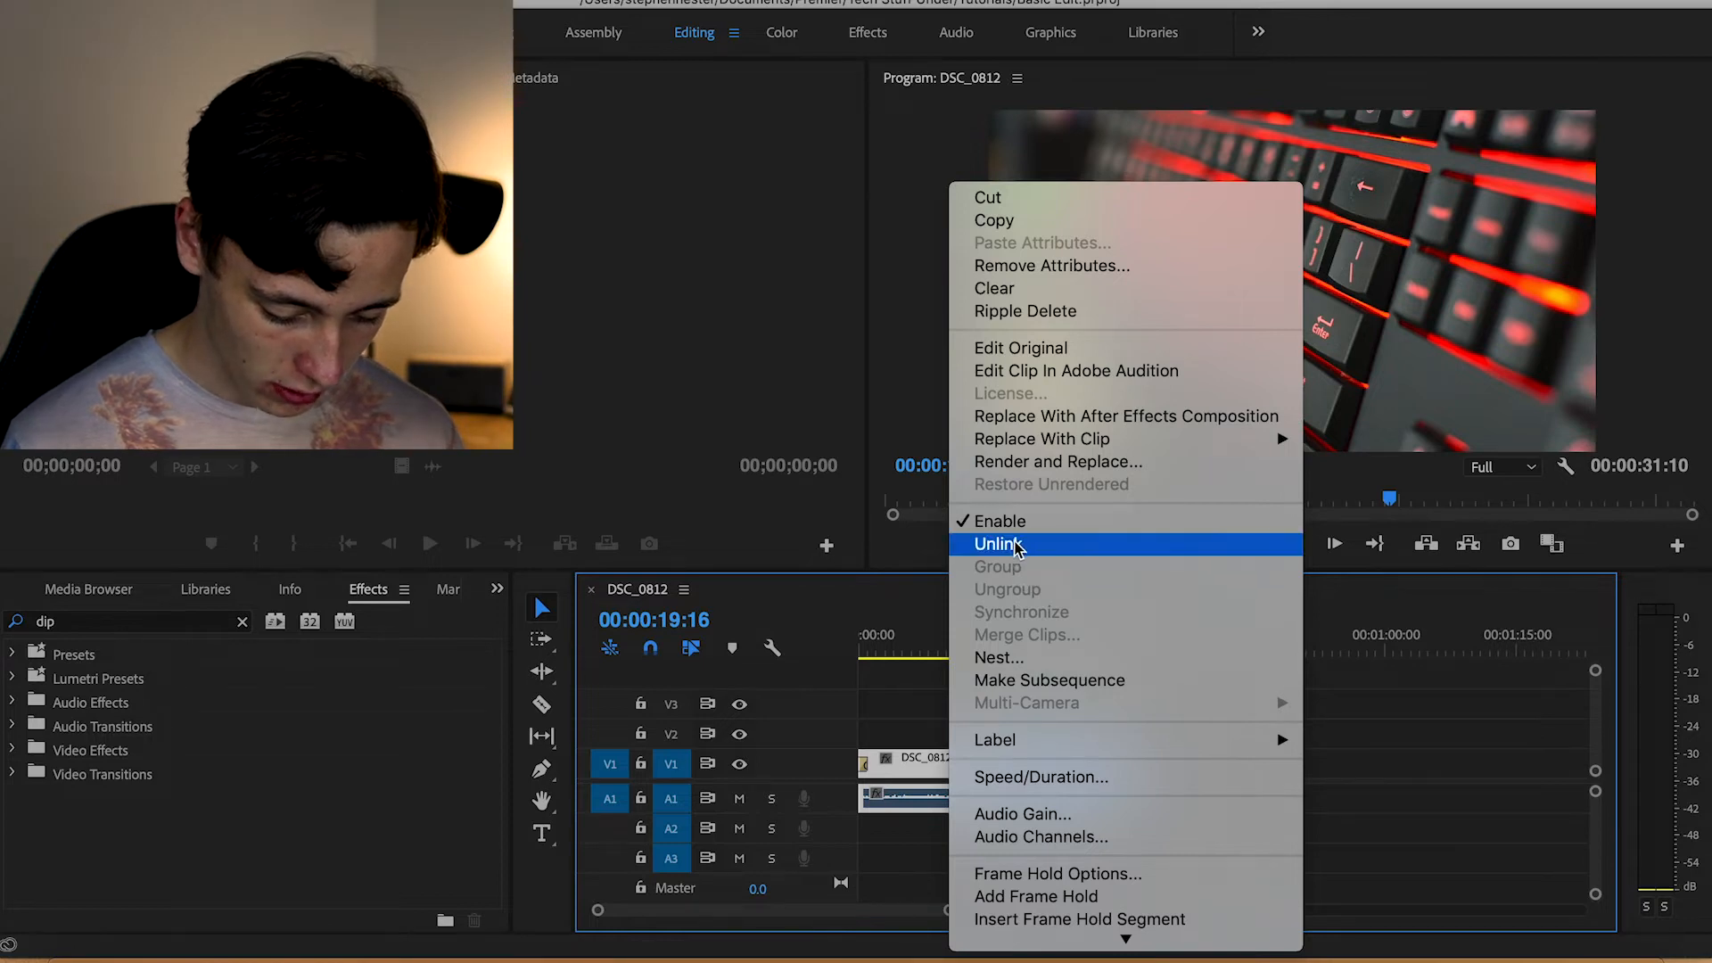
click(1017, 546)
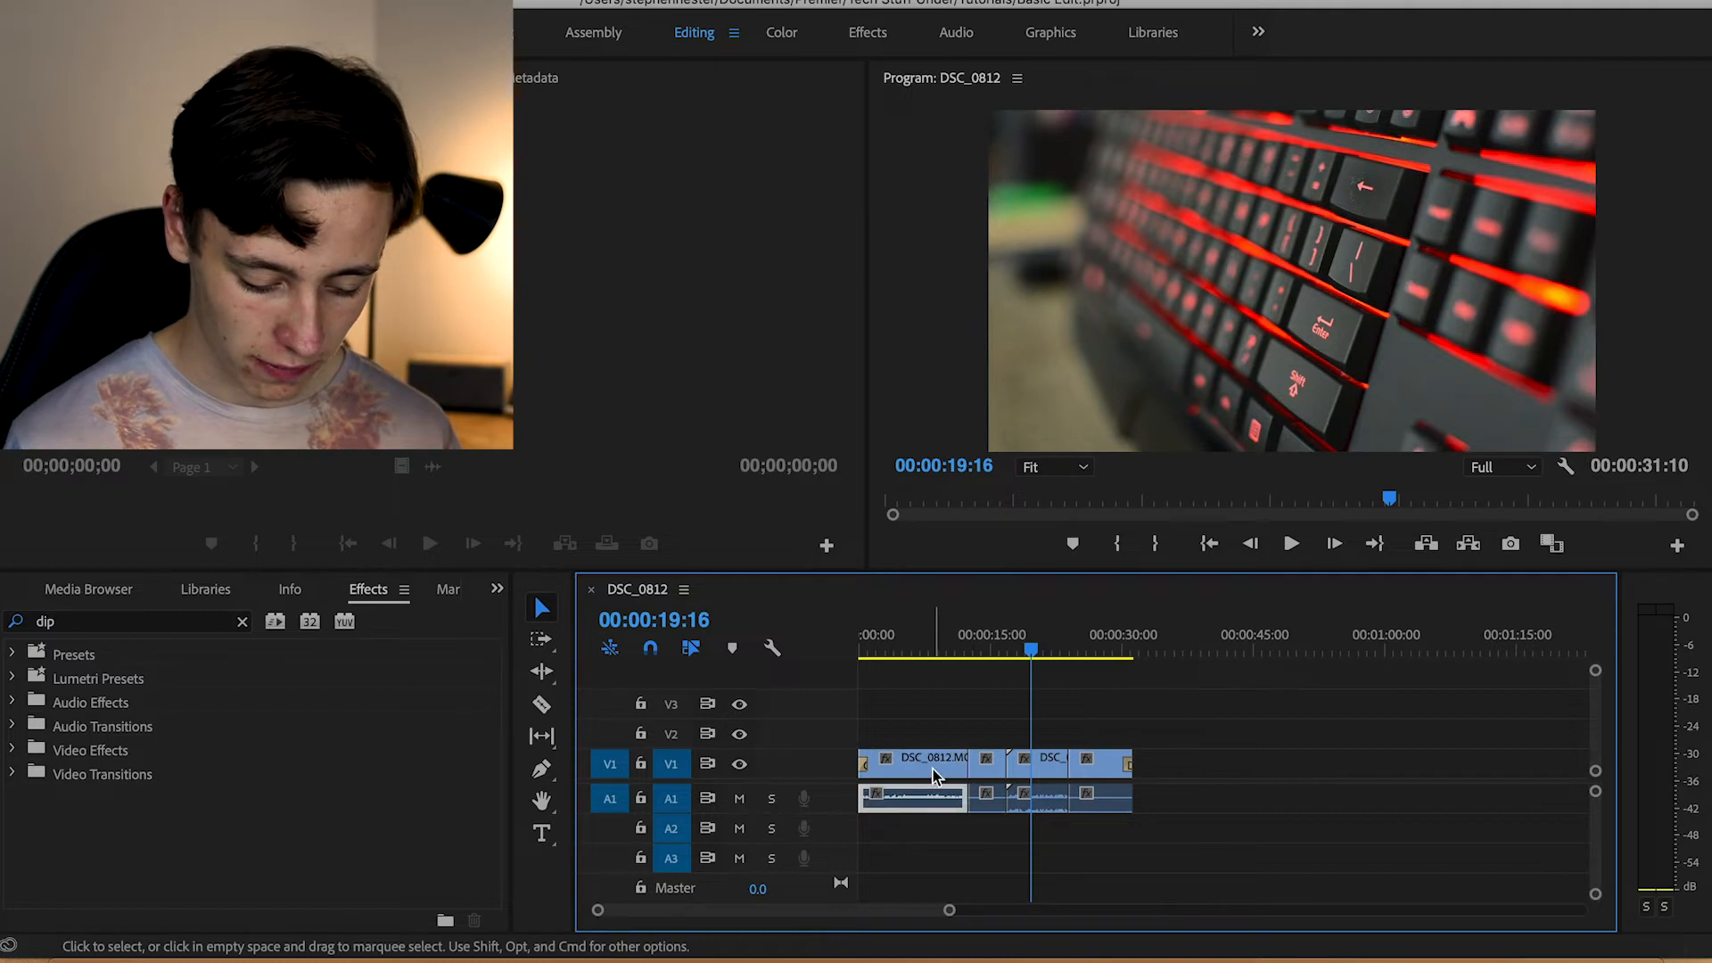
Unlink the DSC_0468.MOV, DSC_0816.MOV and DSC_0467.MOV clips together and delete the original audio of all four clips
click(934, 799)
click(991, 773)
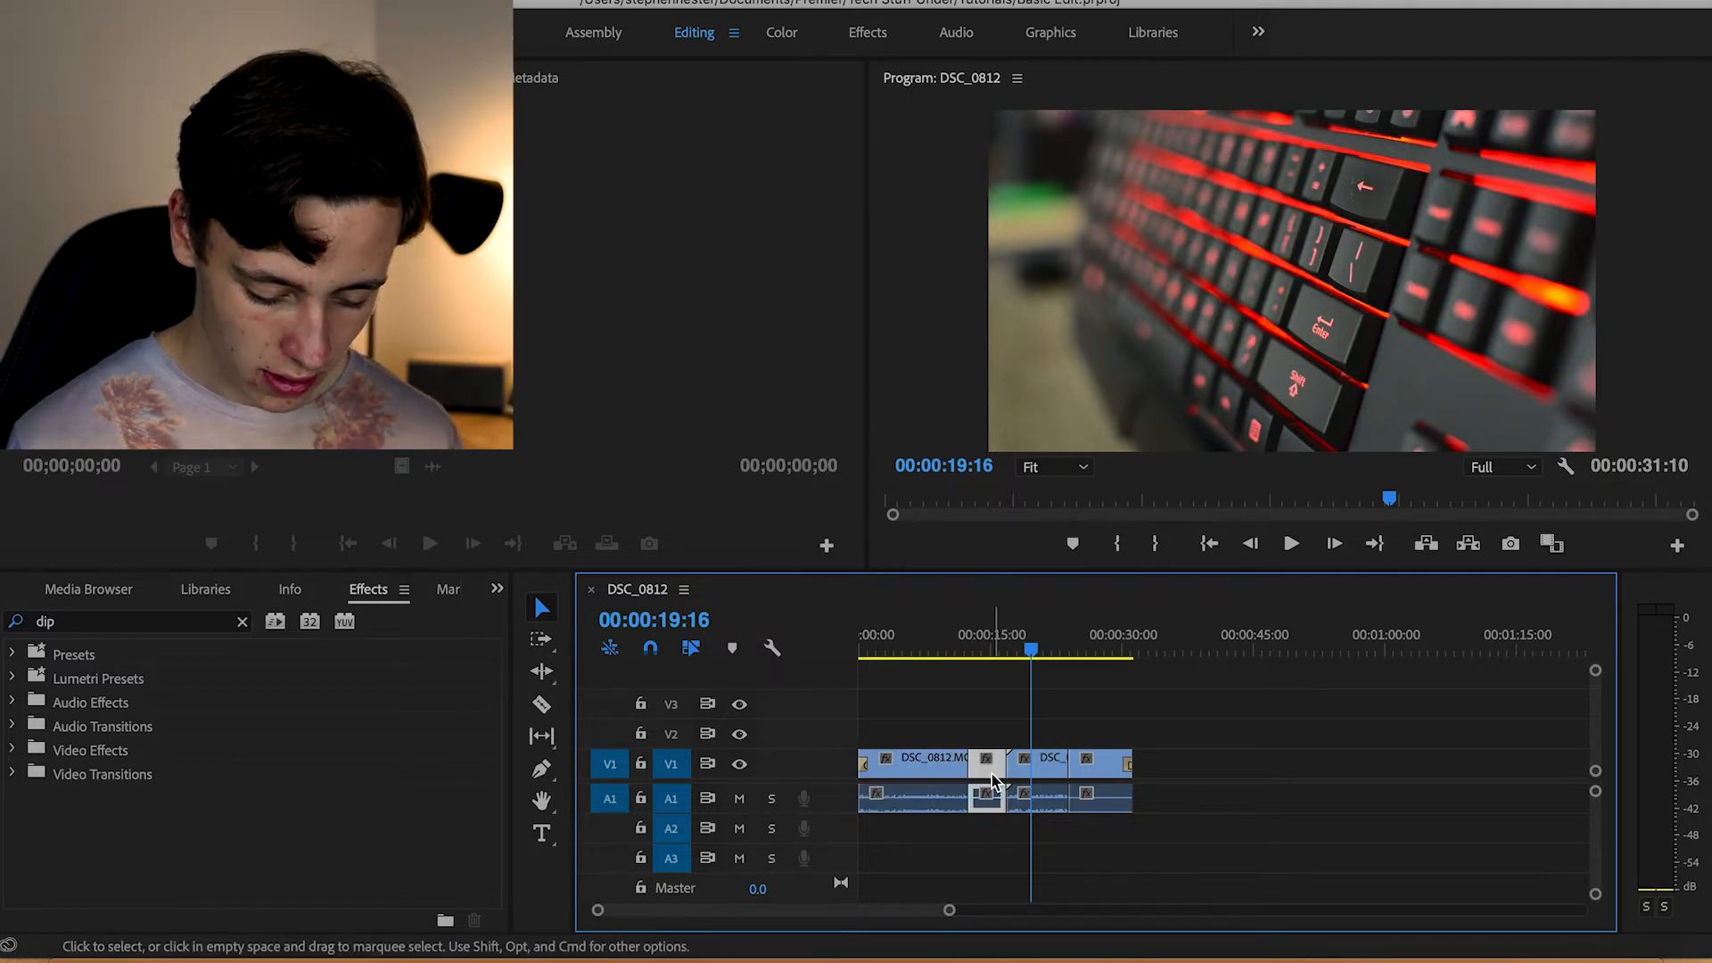
shift+click(1098, 767)
shift+click(1023, 767)
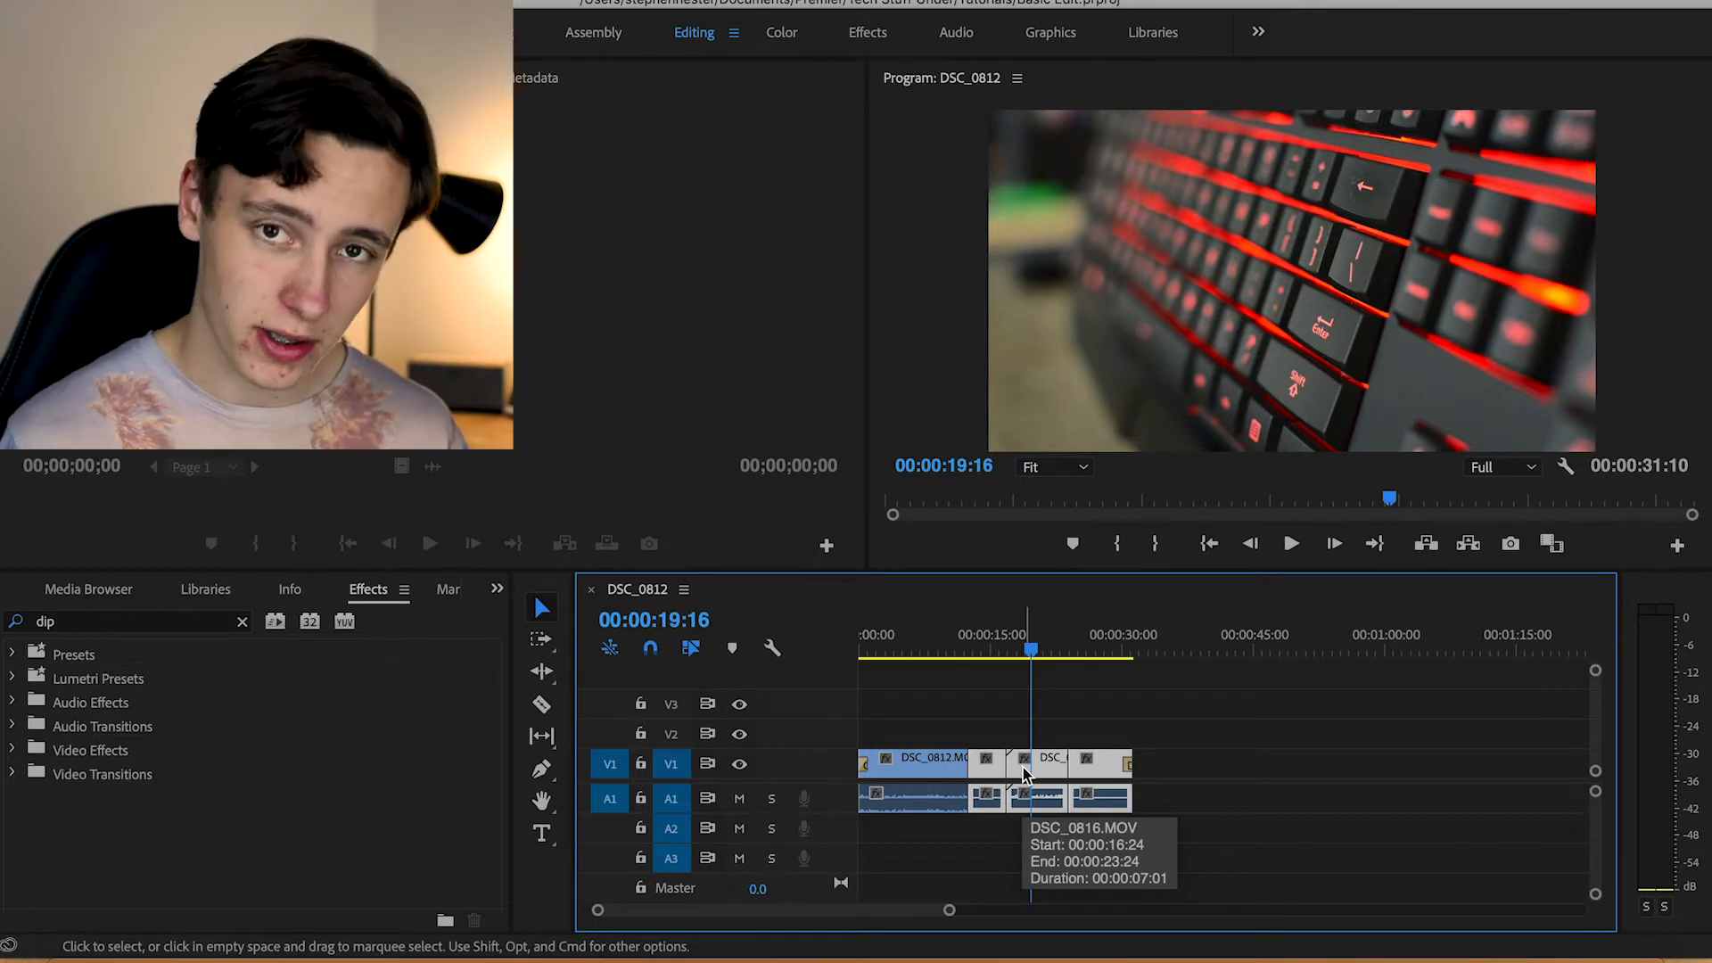
right_click(1044, 769)
mouse_move(1114, 959)
click(1098, 865)
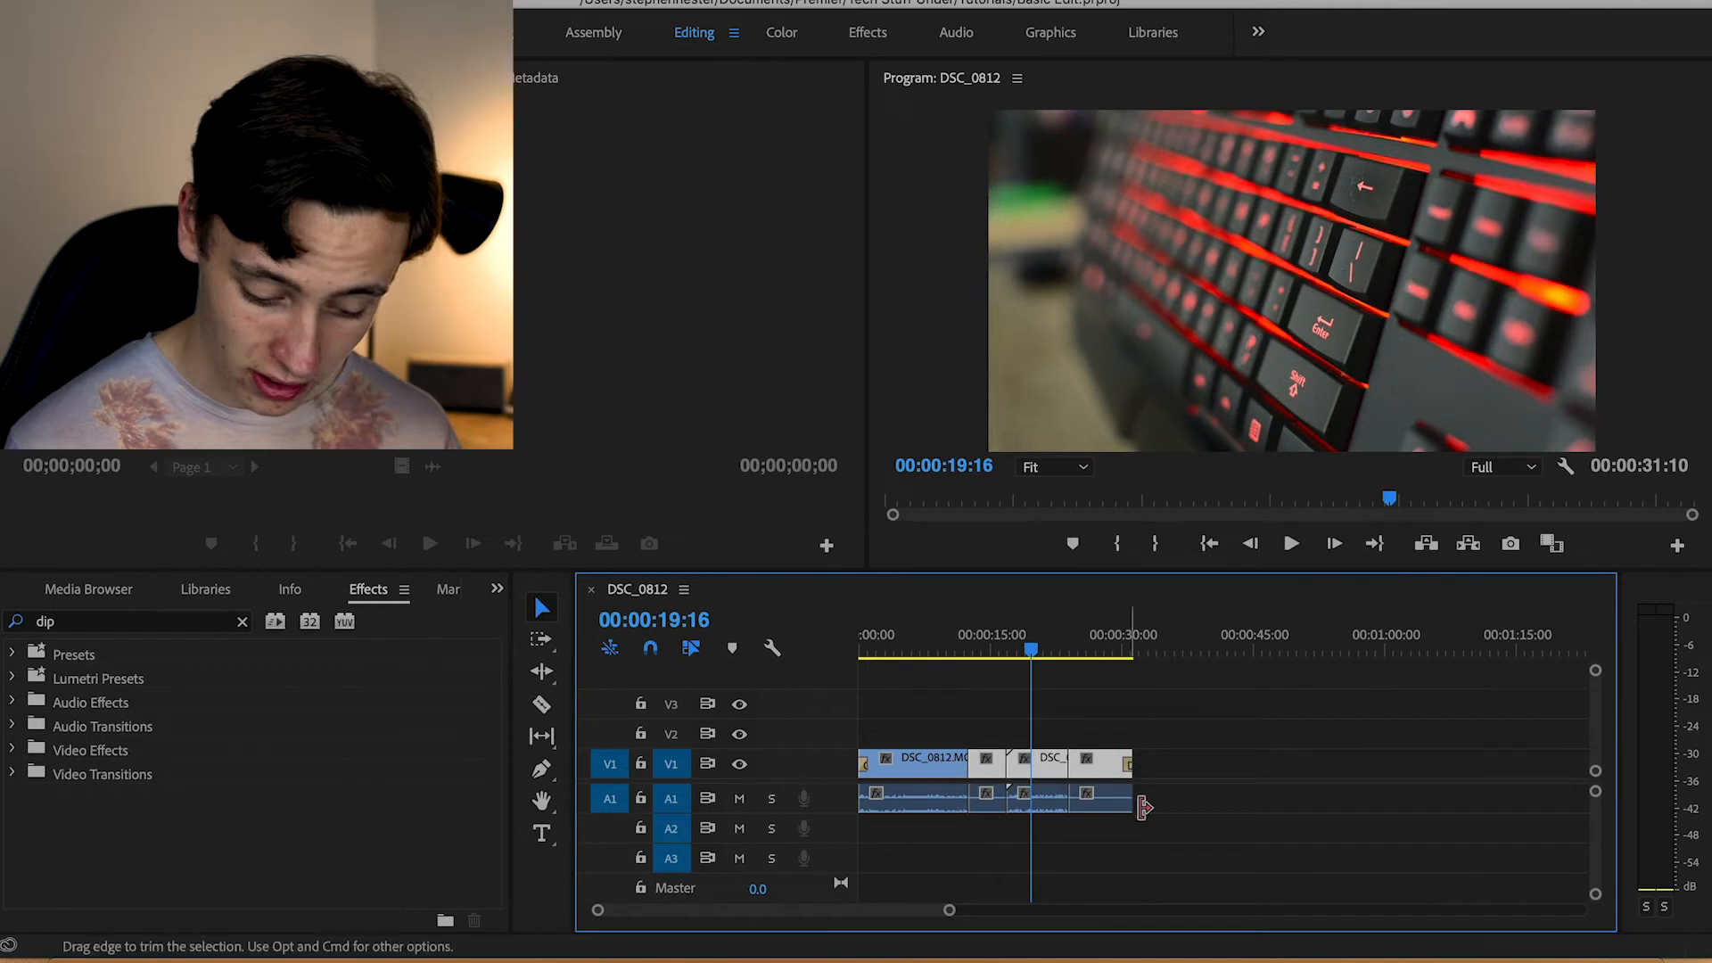
drag(1168, 801, 899, 843)
key(Delete)
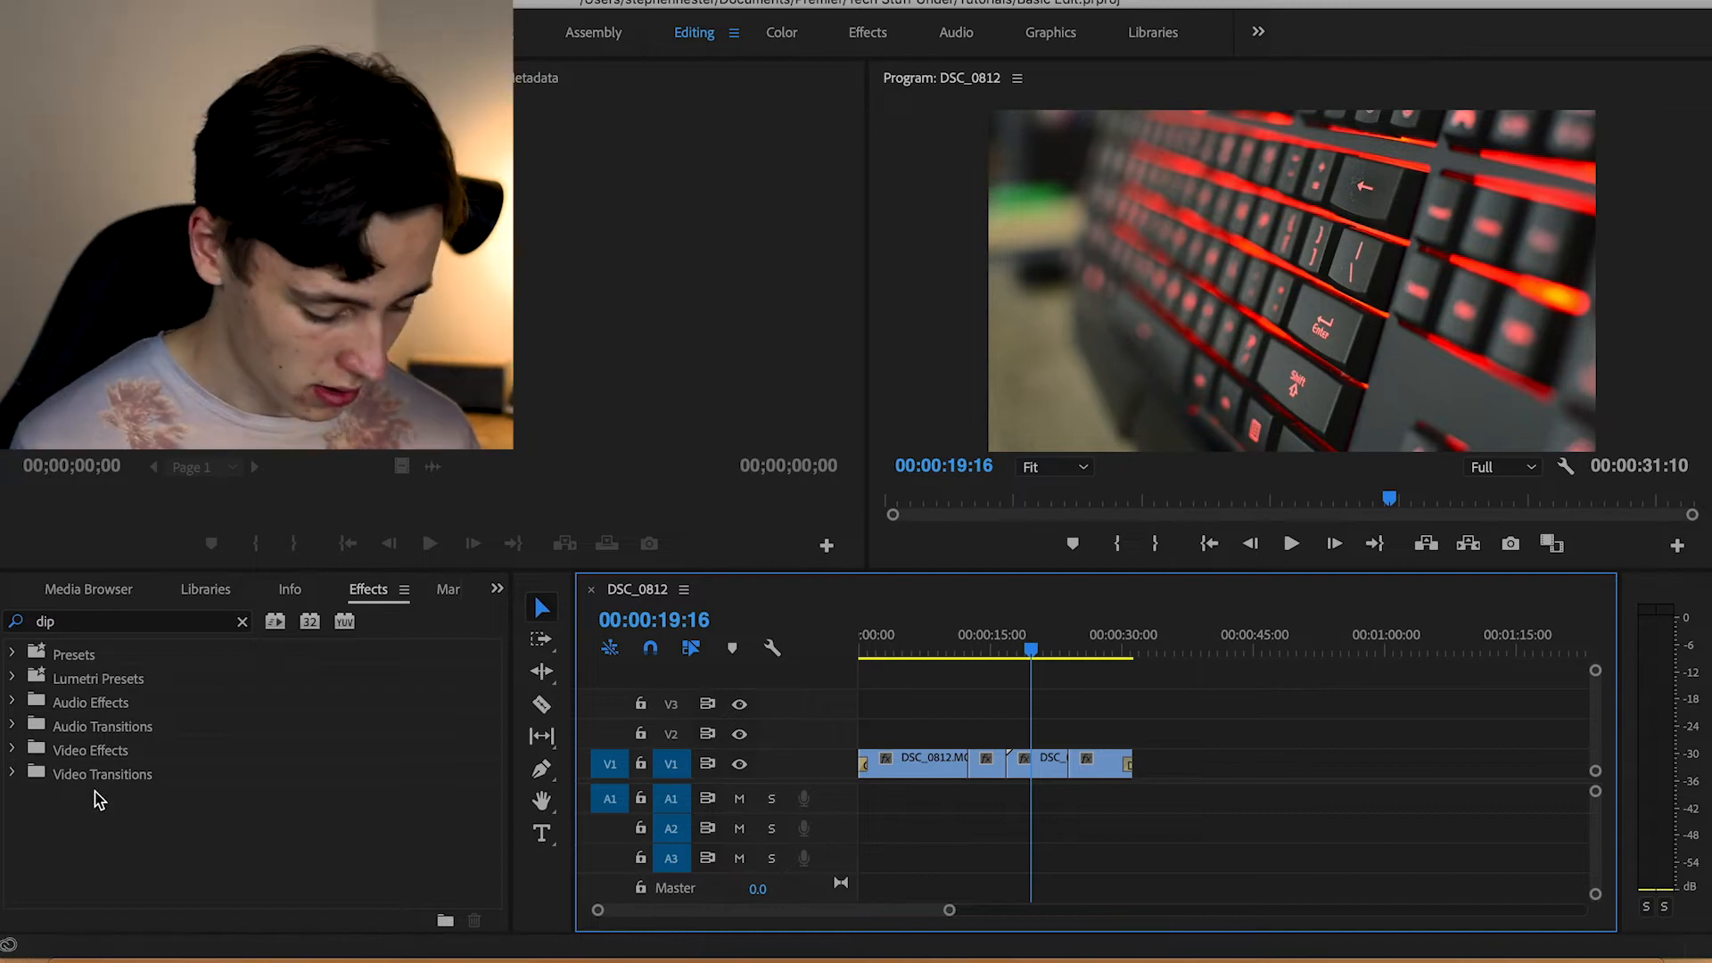
Place the Five Spiral music file from the project on audio track A1 at the start of the sequence
click(102, 588)
click(102, 588)
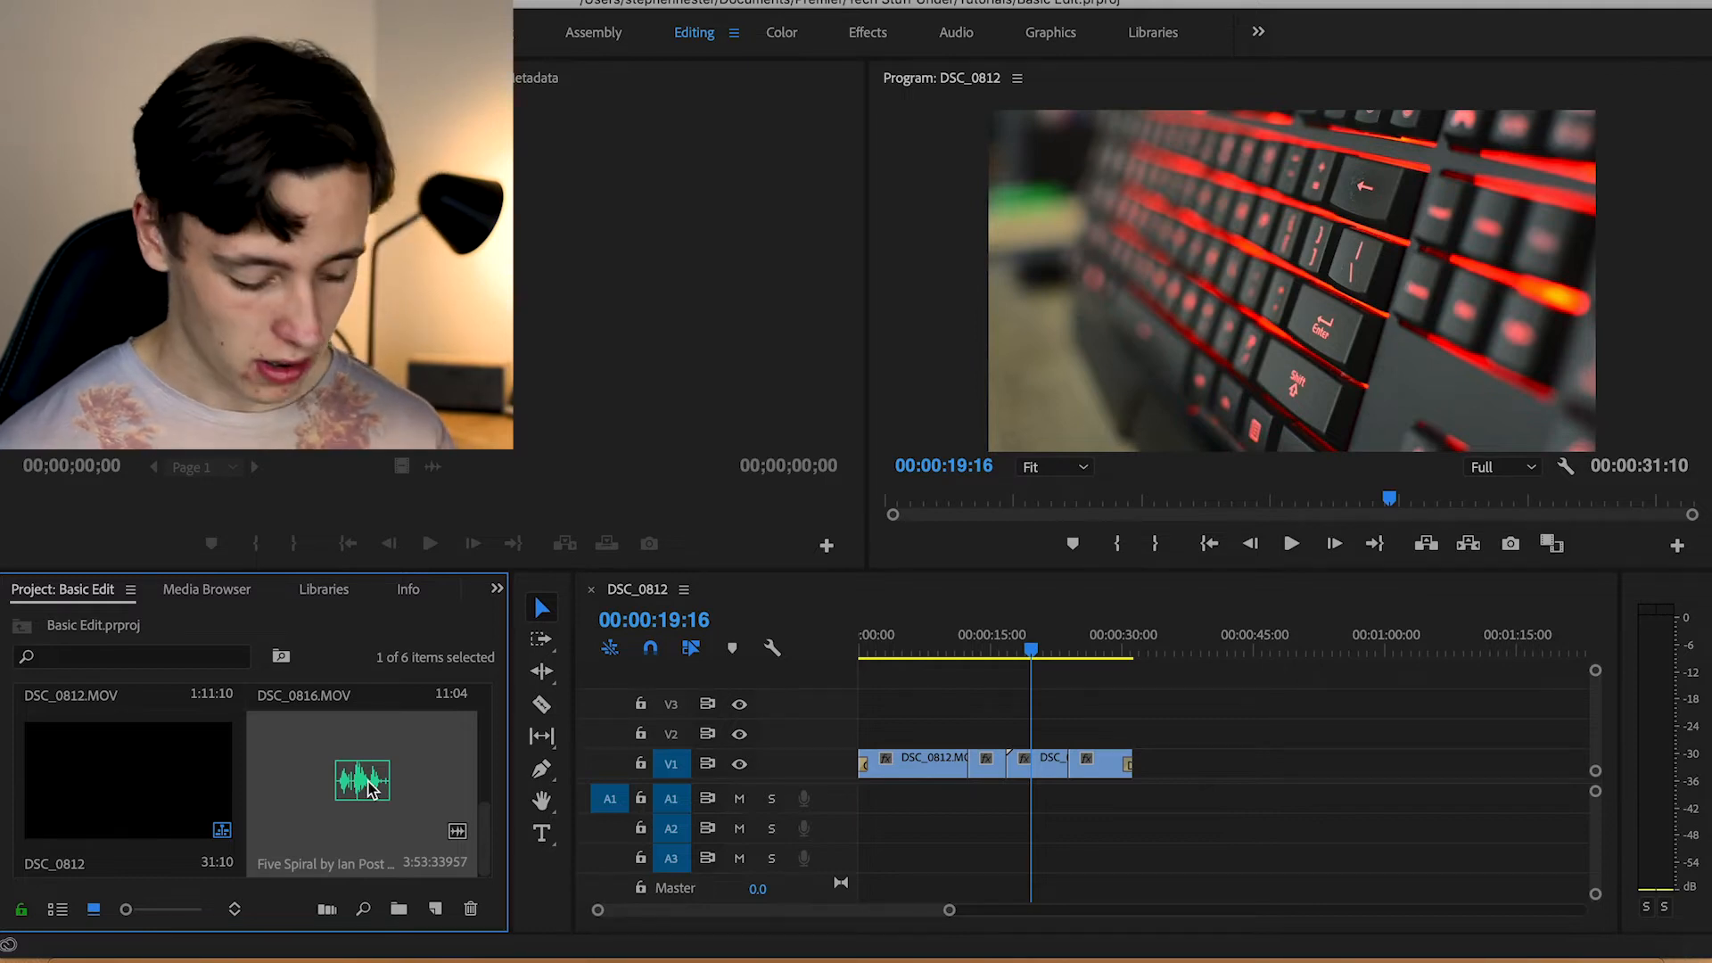
click(341, 773)
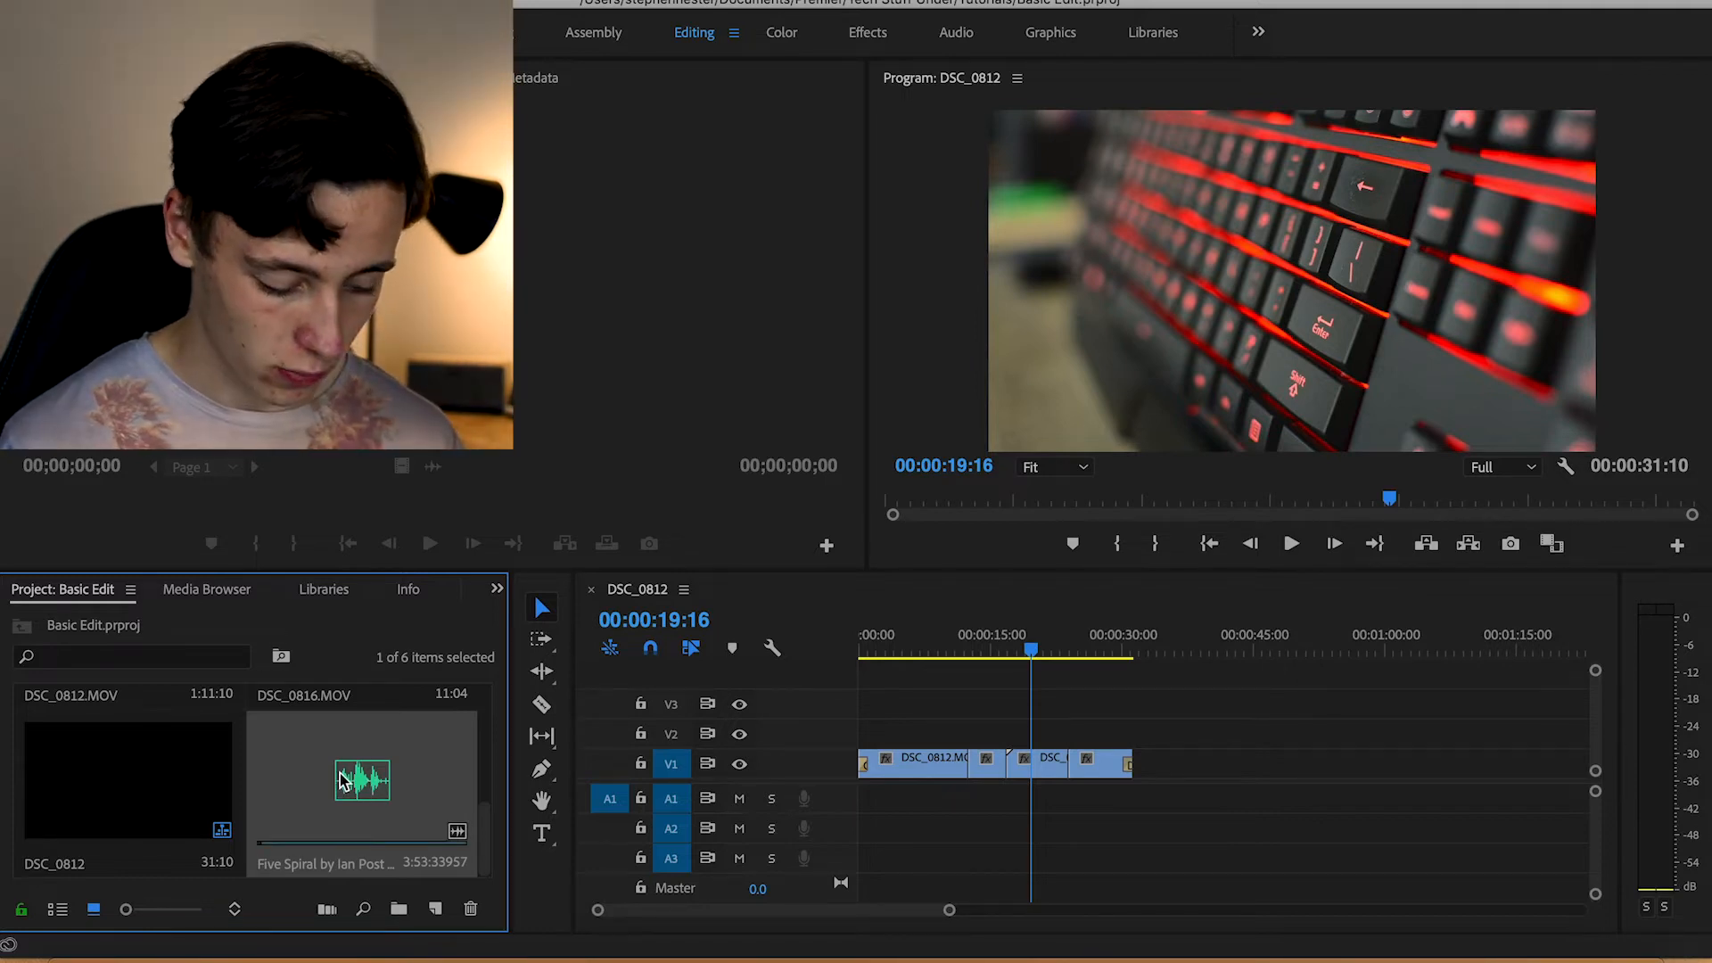
drag(342, 780, 849, 807)
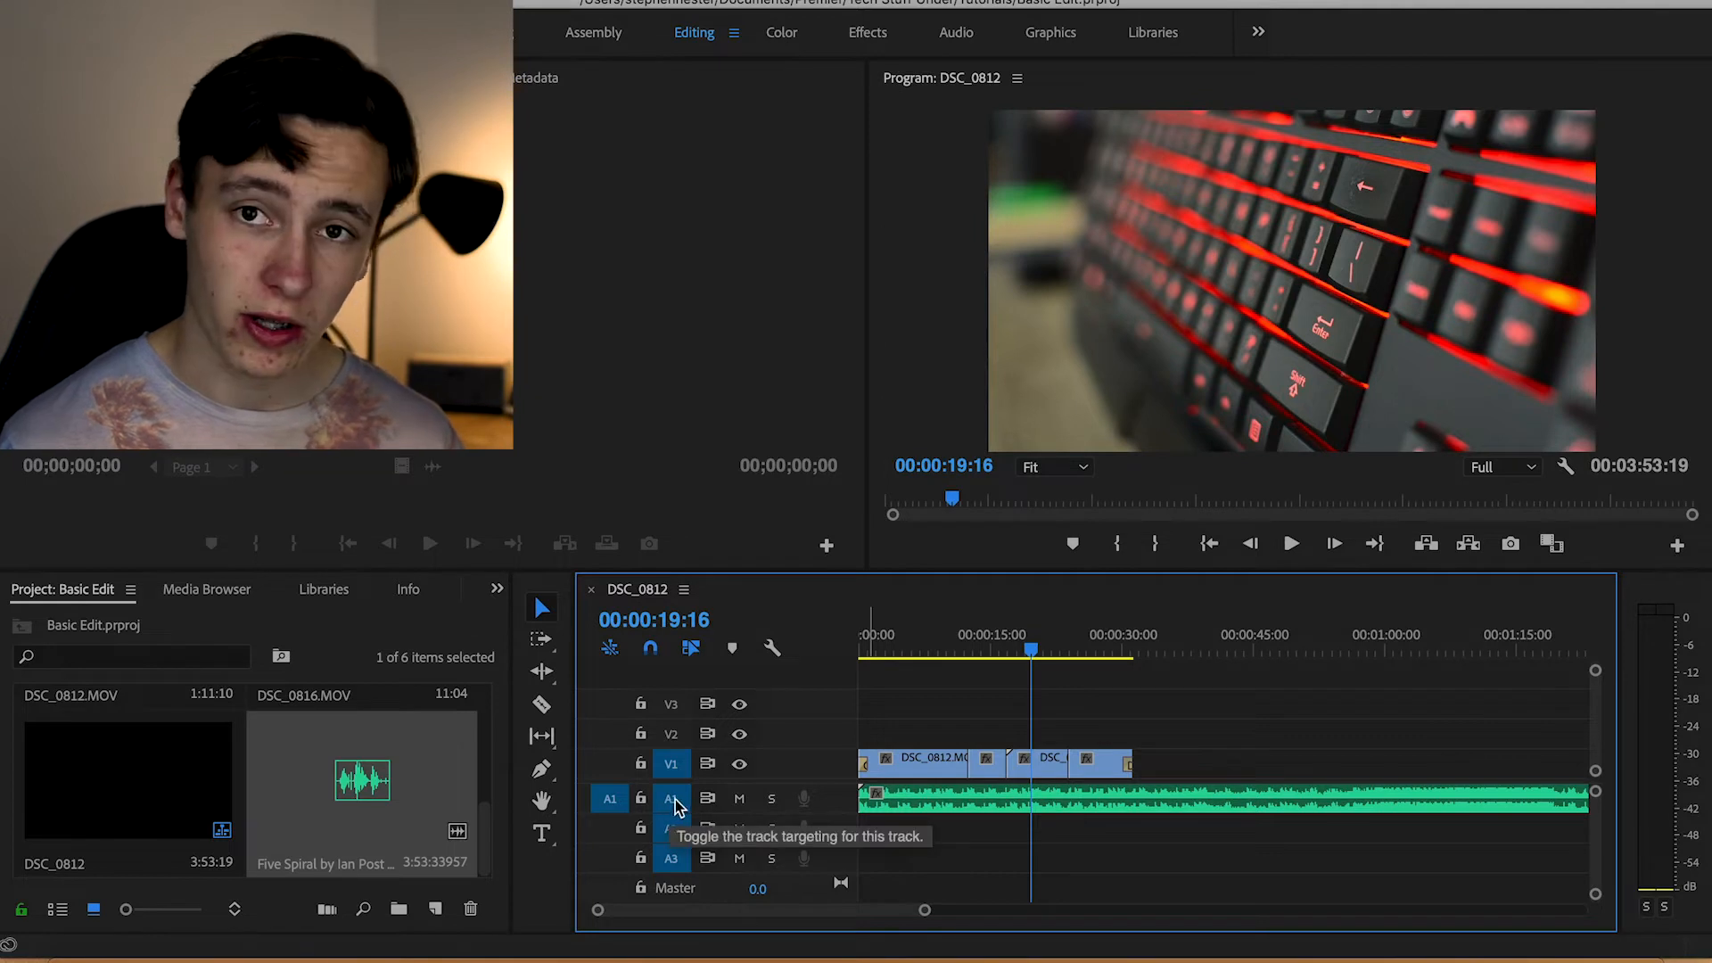
Move the Five Spiral music clip to audio track A2 and back to A1
click(979, 793)
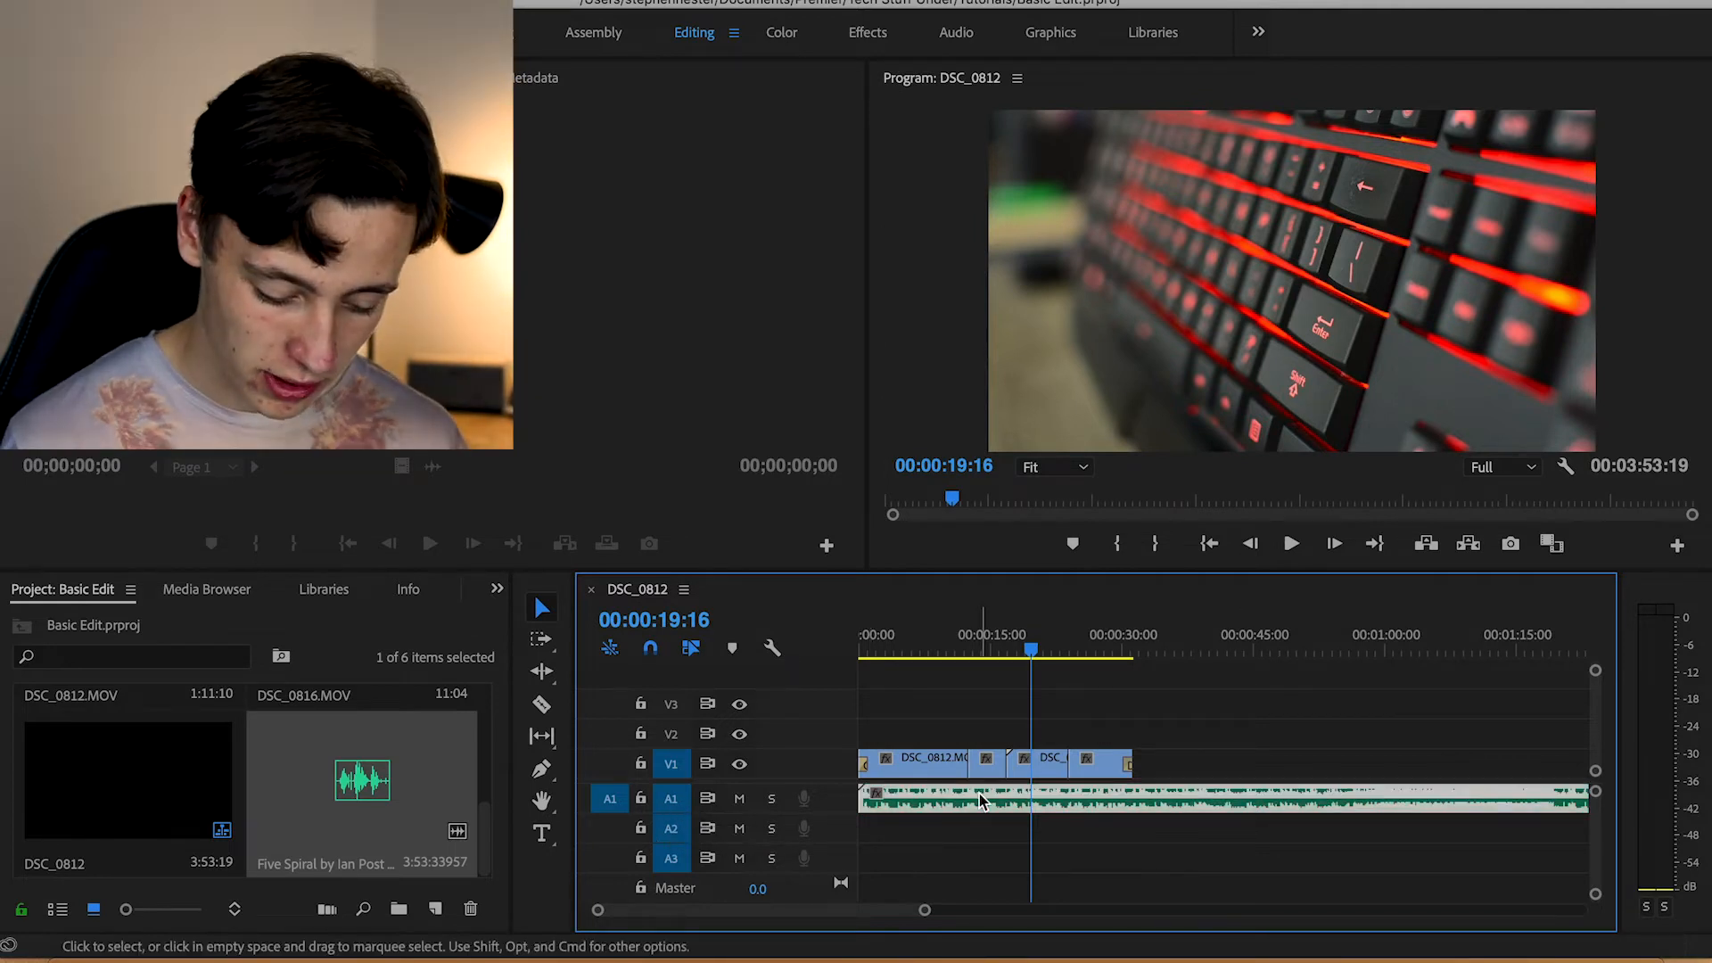
drag(979, 794, 913, 809)
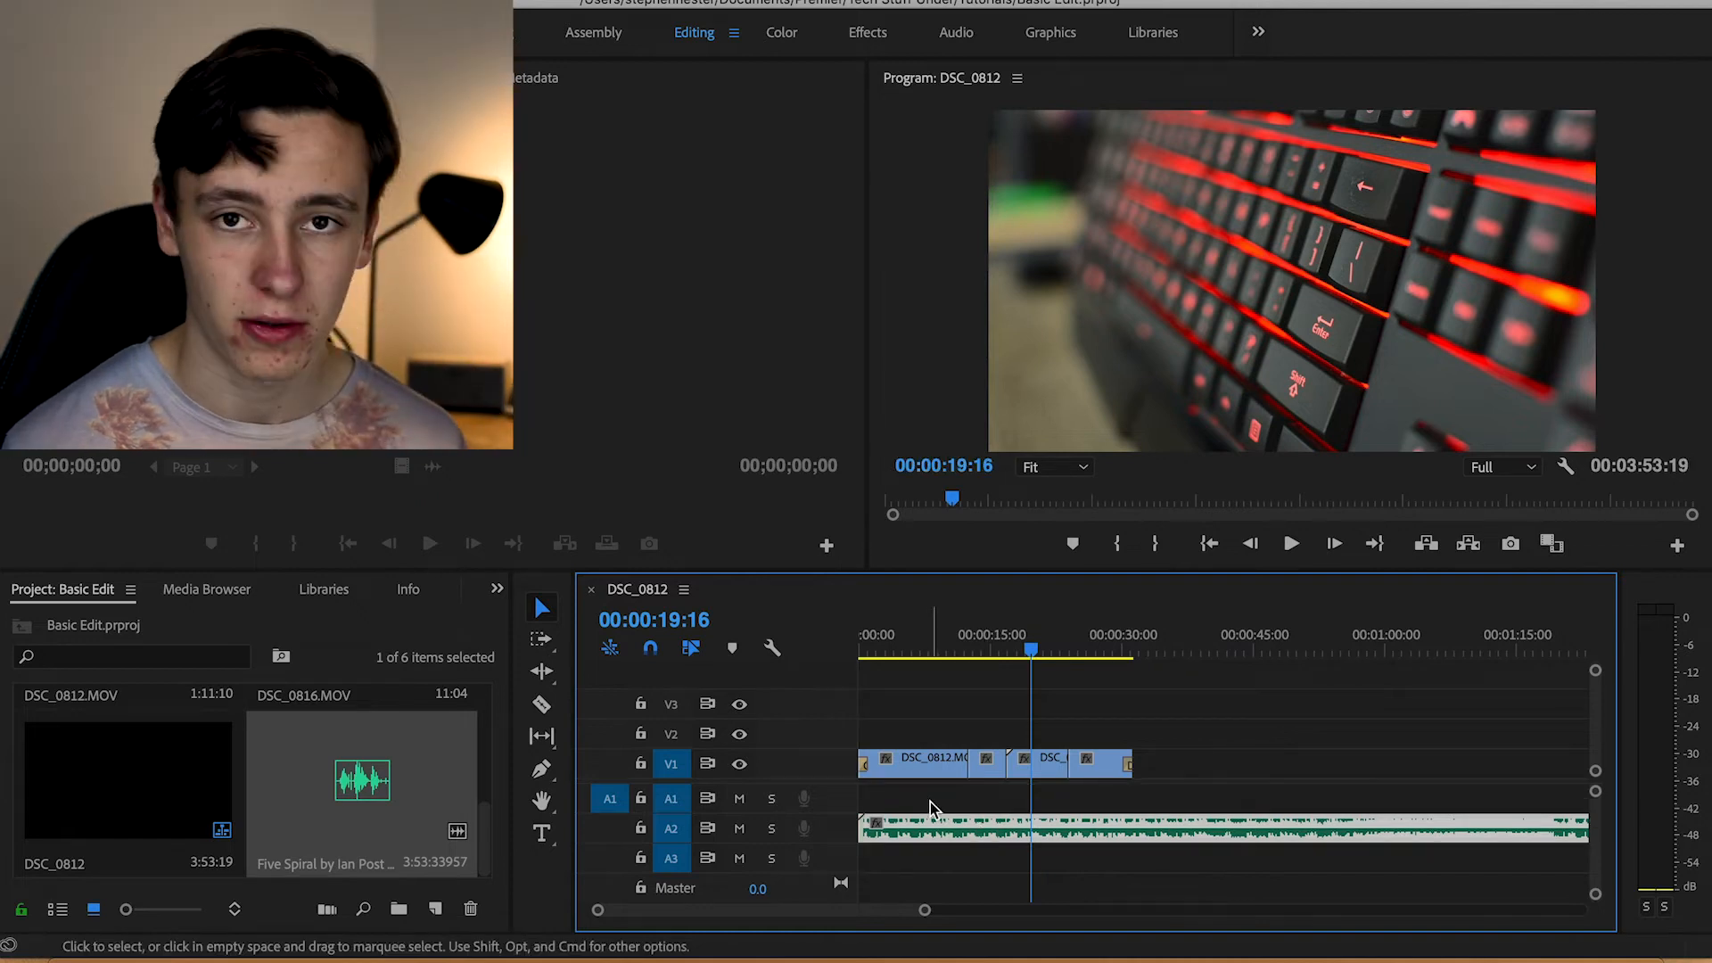
drag(930, 838, 927, 798)
Play the sequence with its music from the start and move the playhead to 00:00:32:04, just past the last video clip
drag(923, 637, 807, 648)
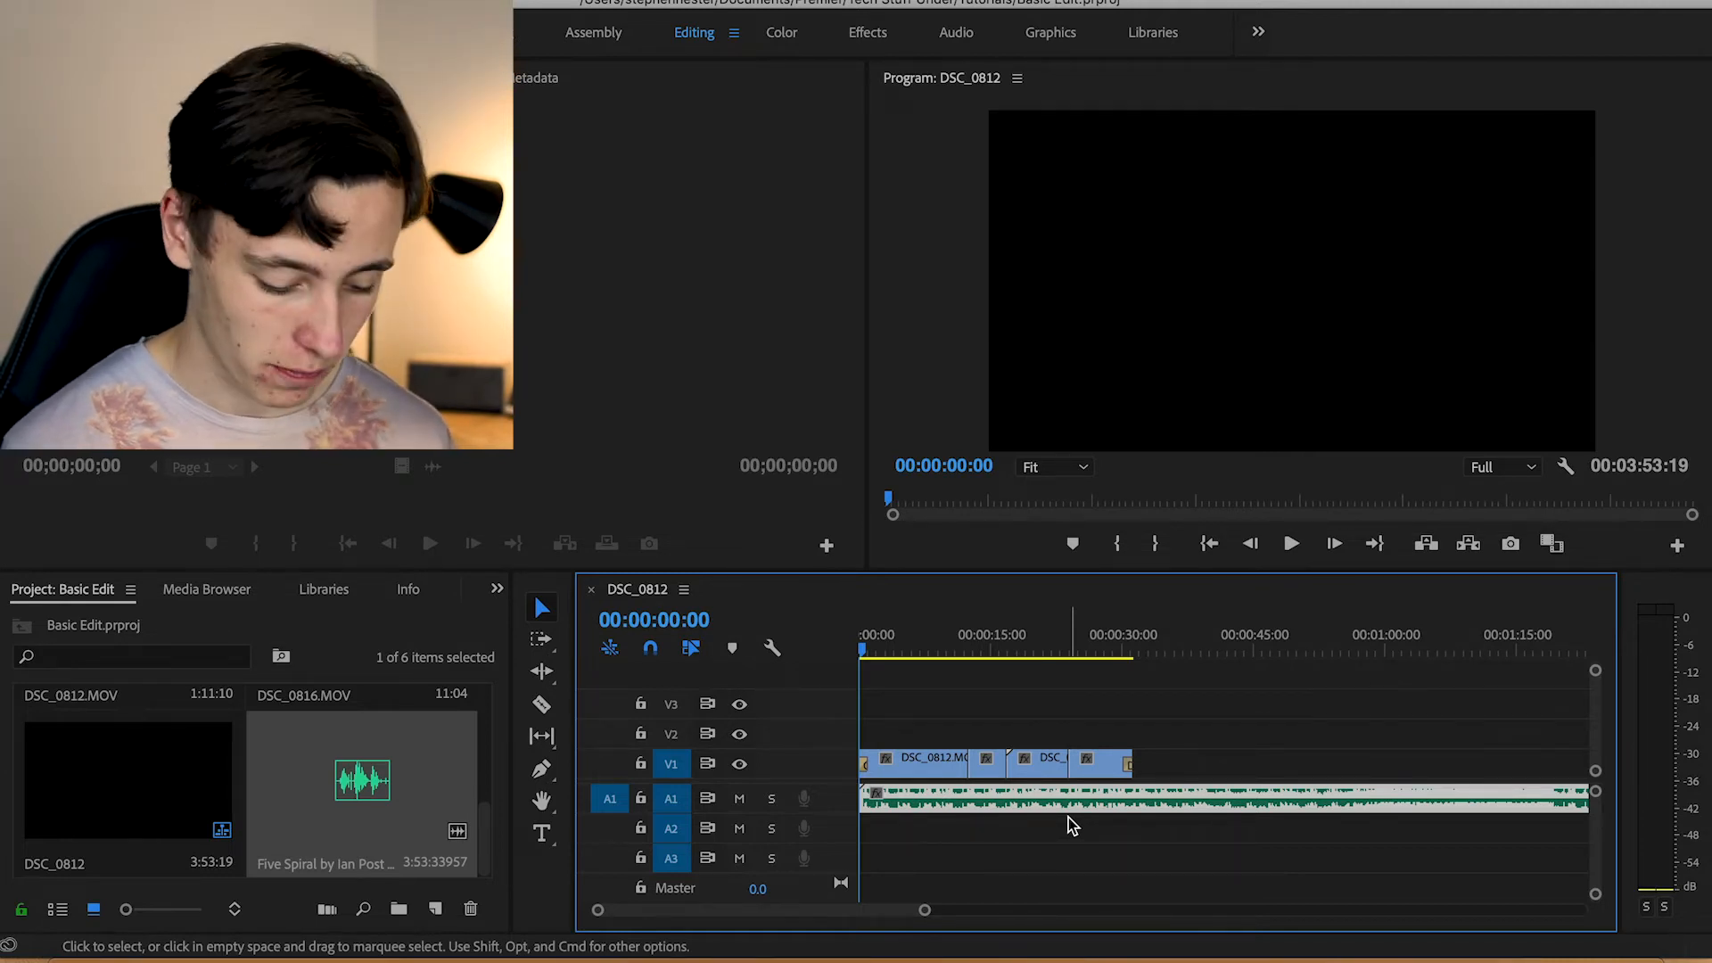
key(space)
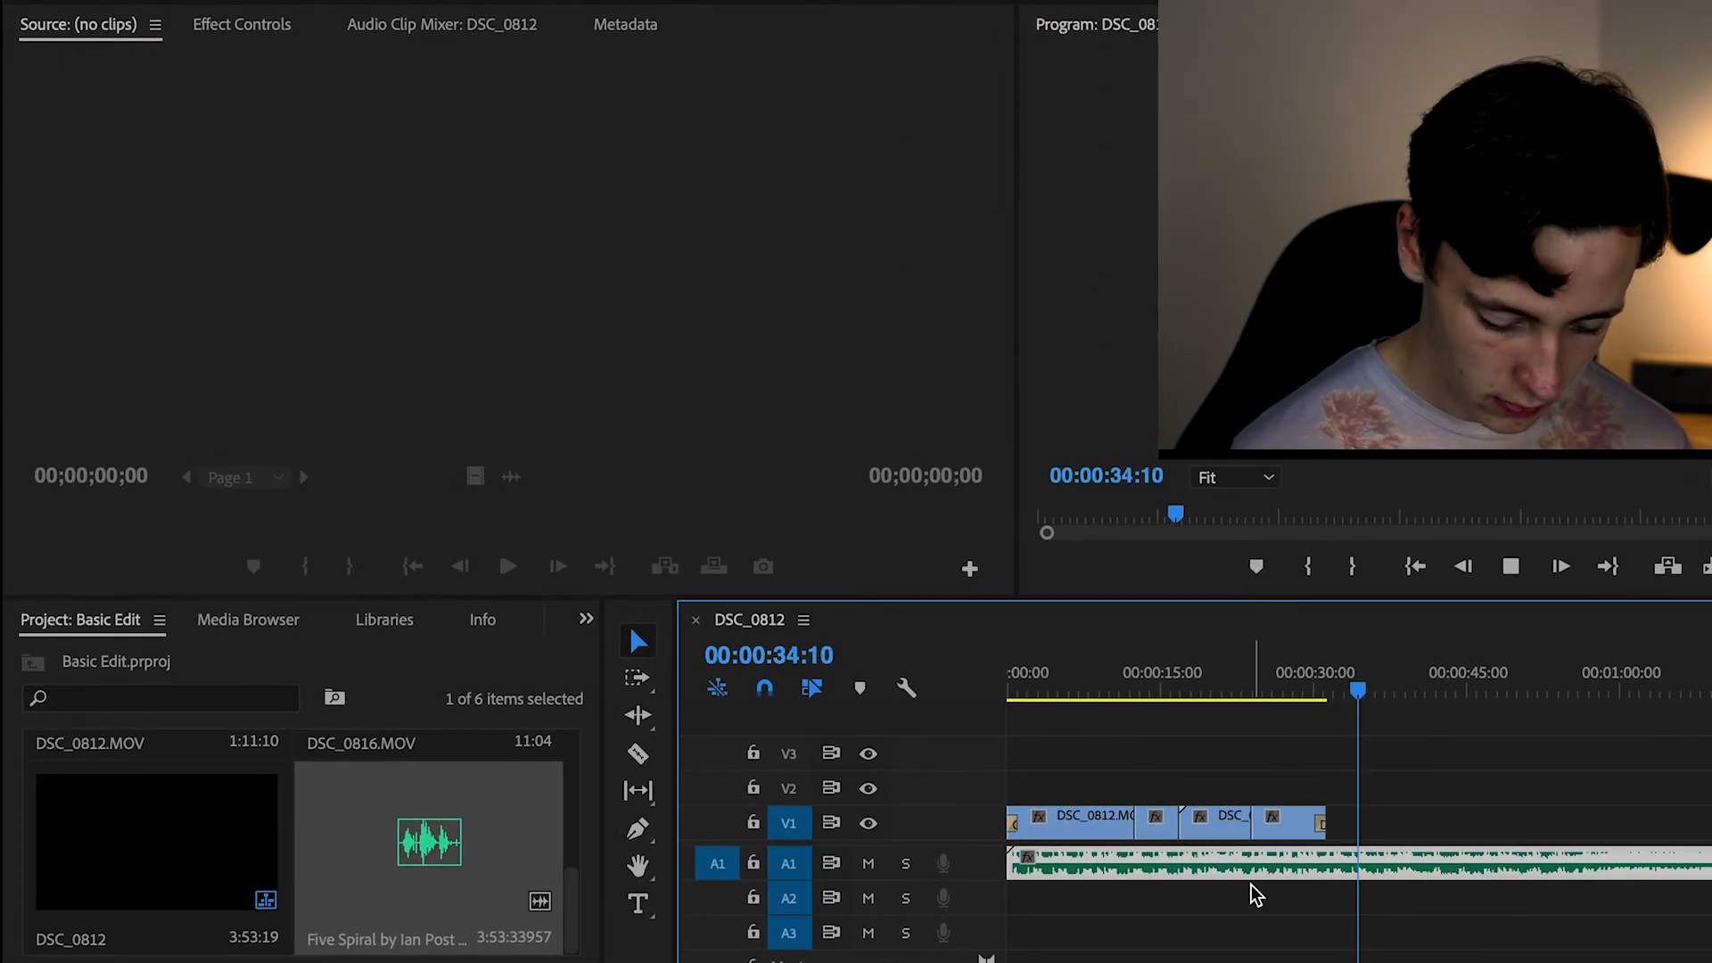
key(space)
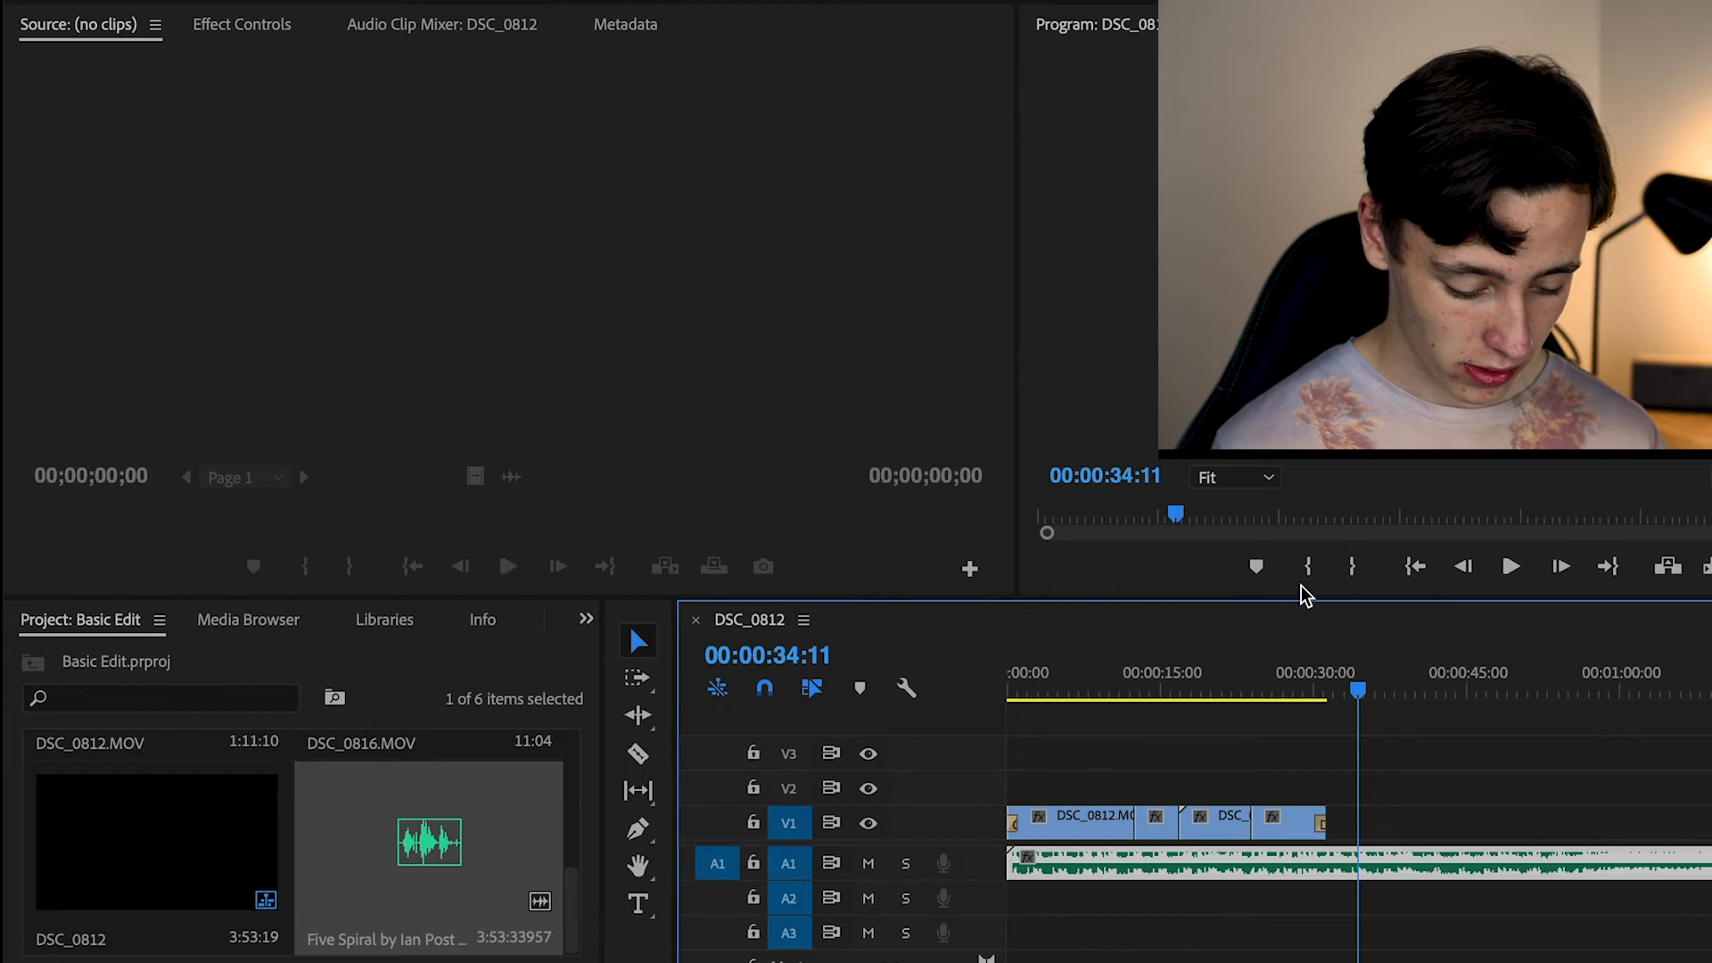
drag(1190, 677, 1336, 776)
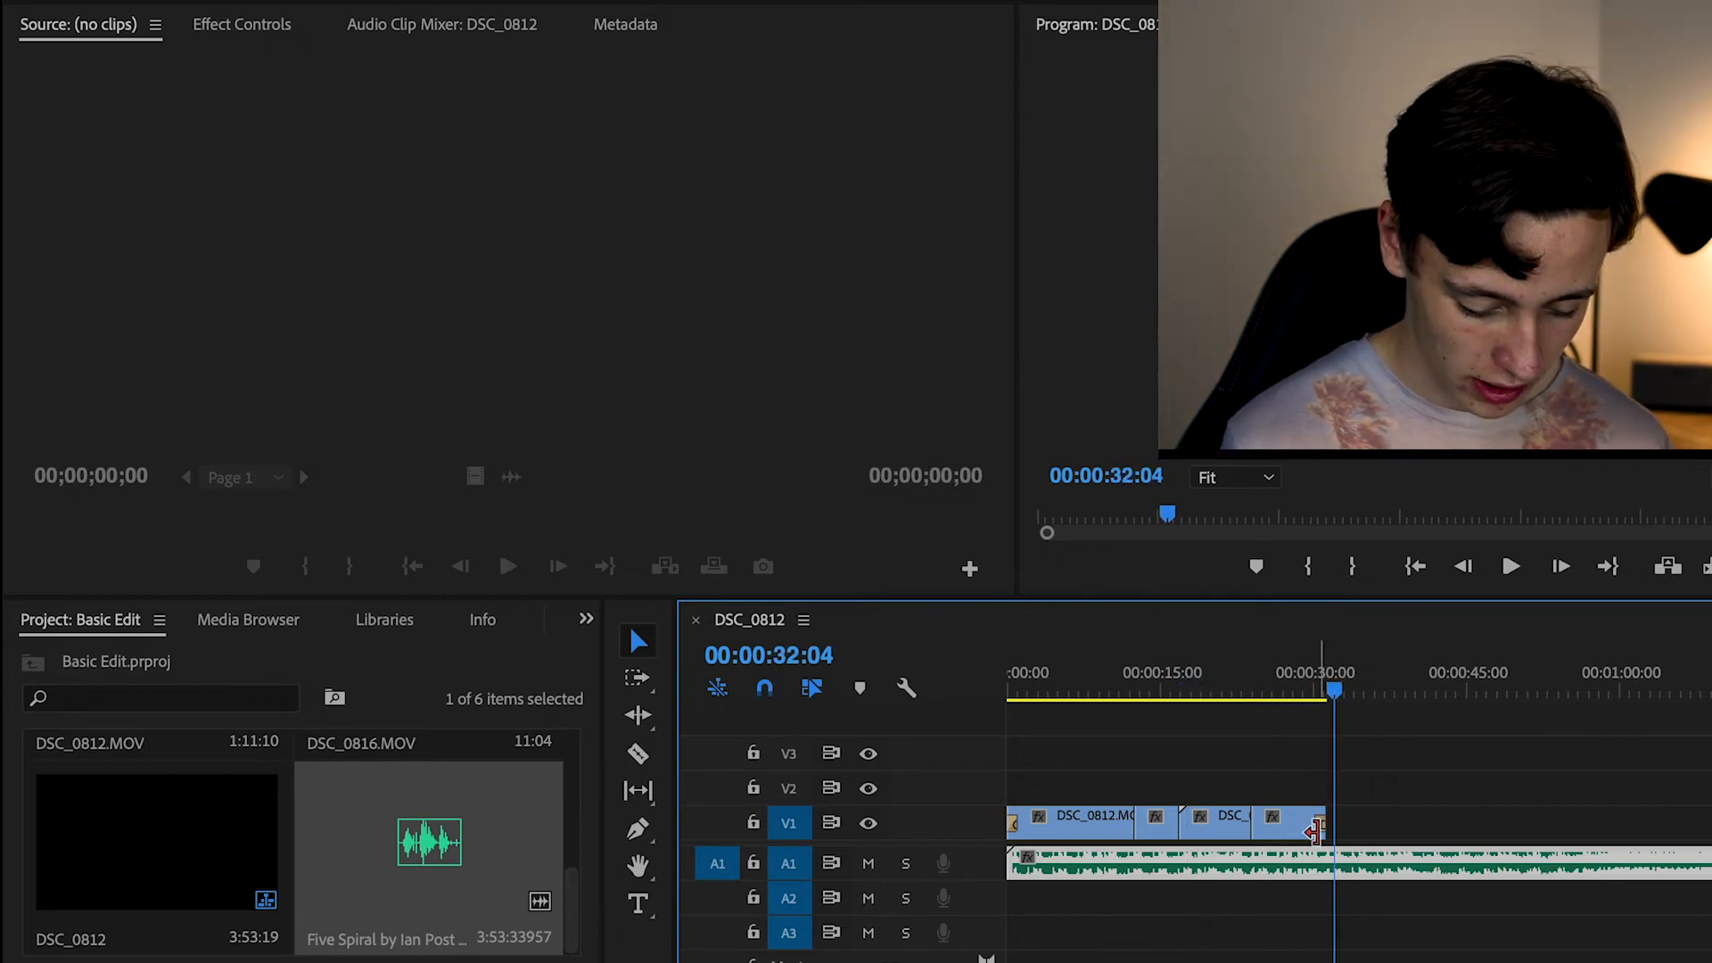
Place the playhead at 00:00:30:05, where Dip to Black starts, show the music clip's effect controls and switch off its Level keyframing
scroll(1314, 841, up, 5)
click(1295, 682)
drag(1298, 687, 1303, 688)
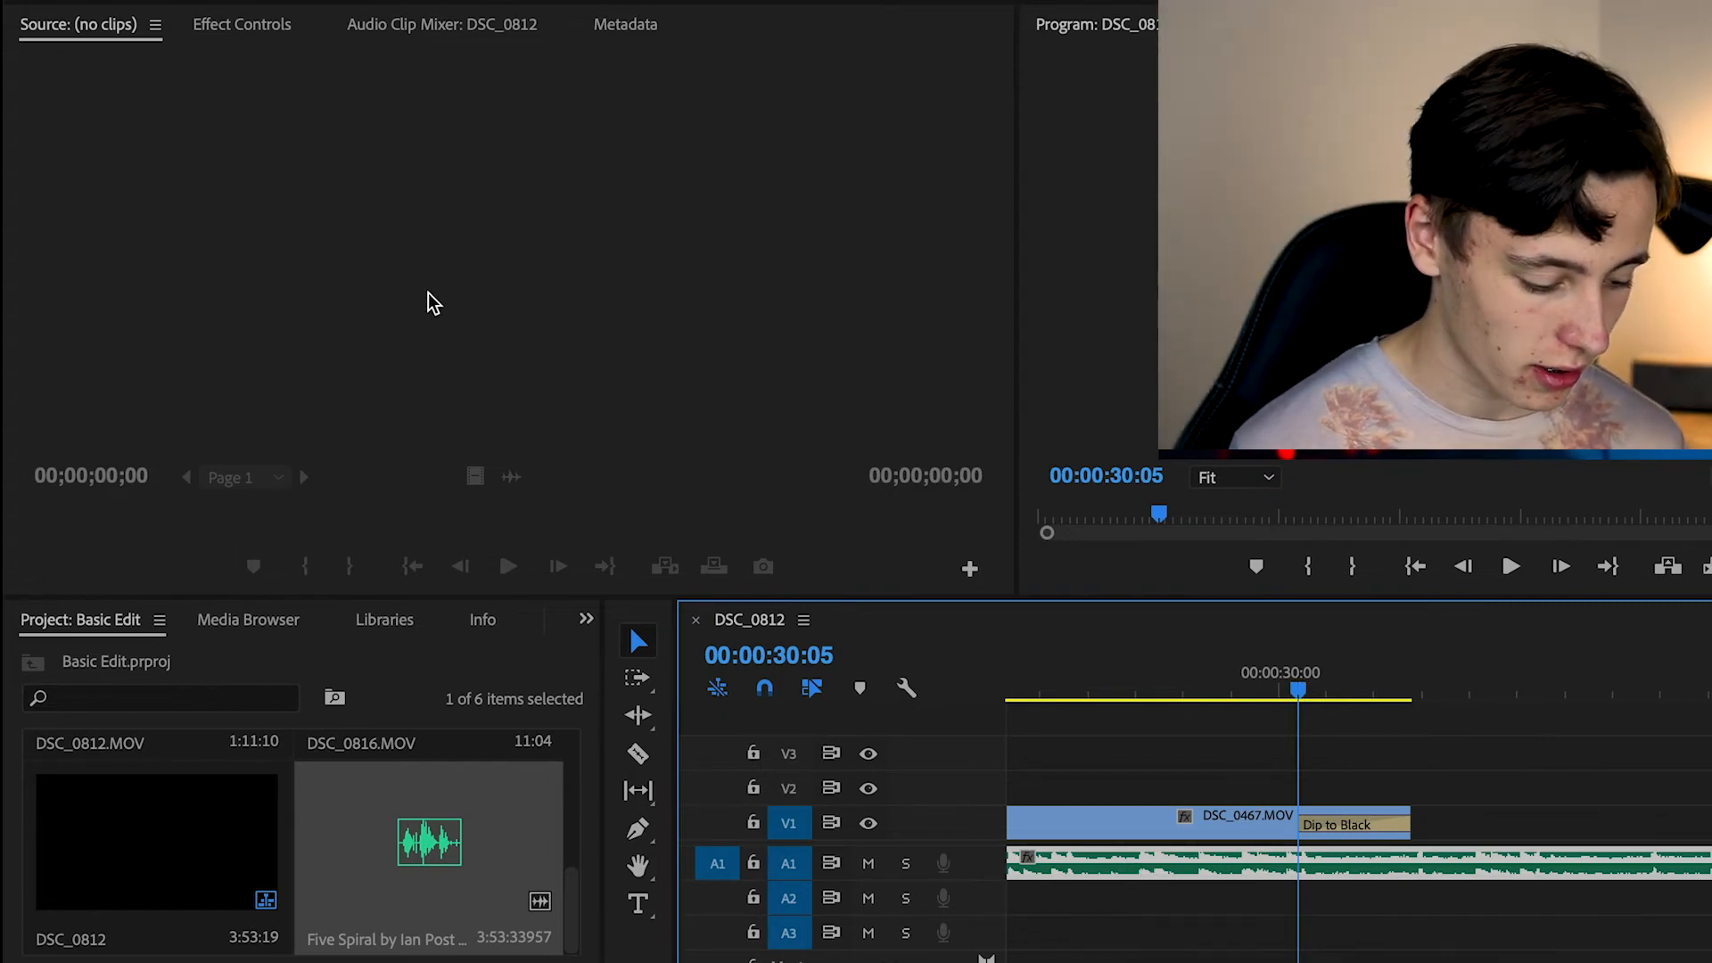
click(253, 27)
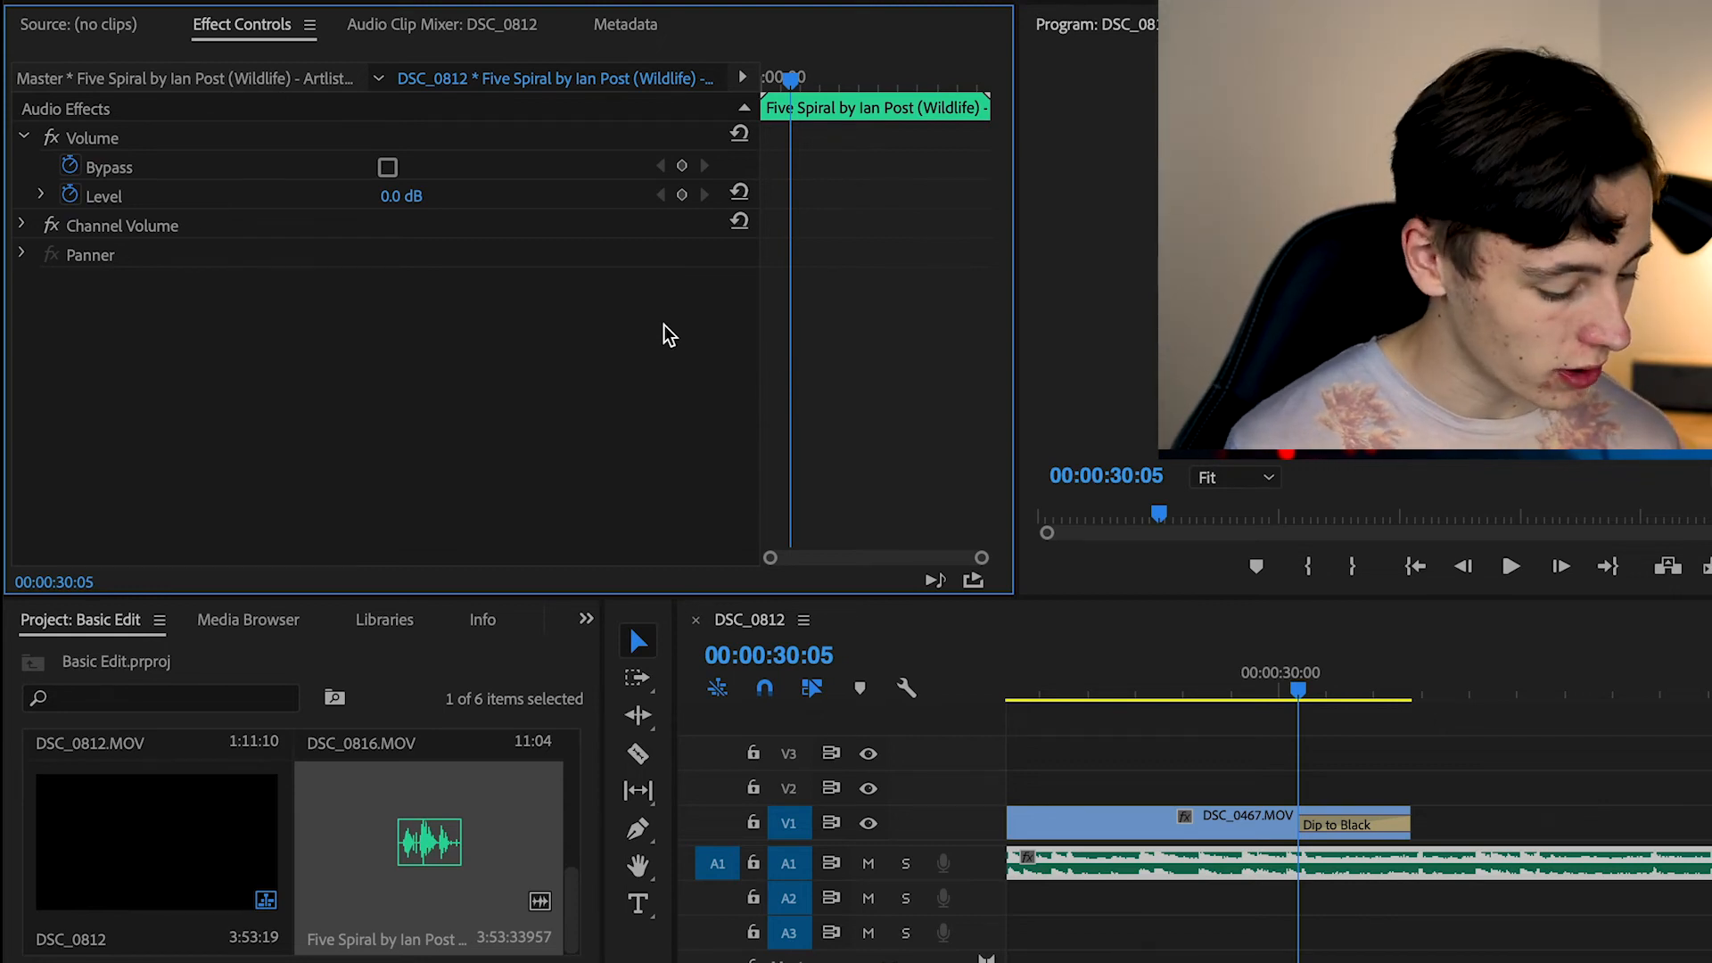
click(70, 196)
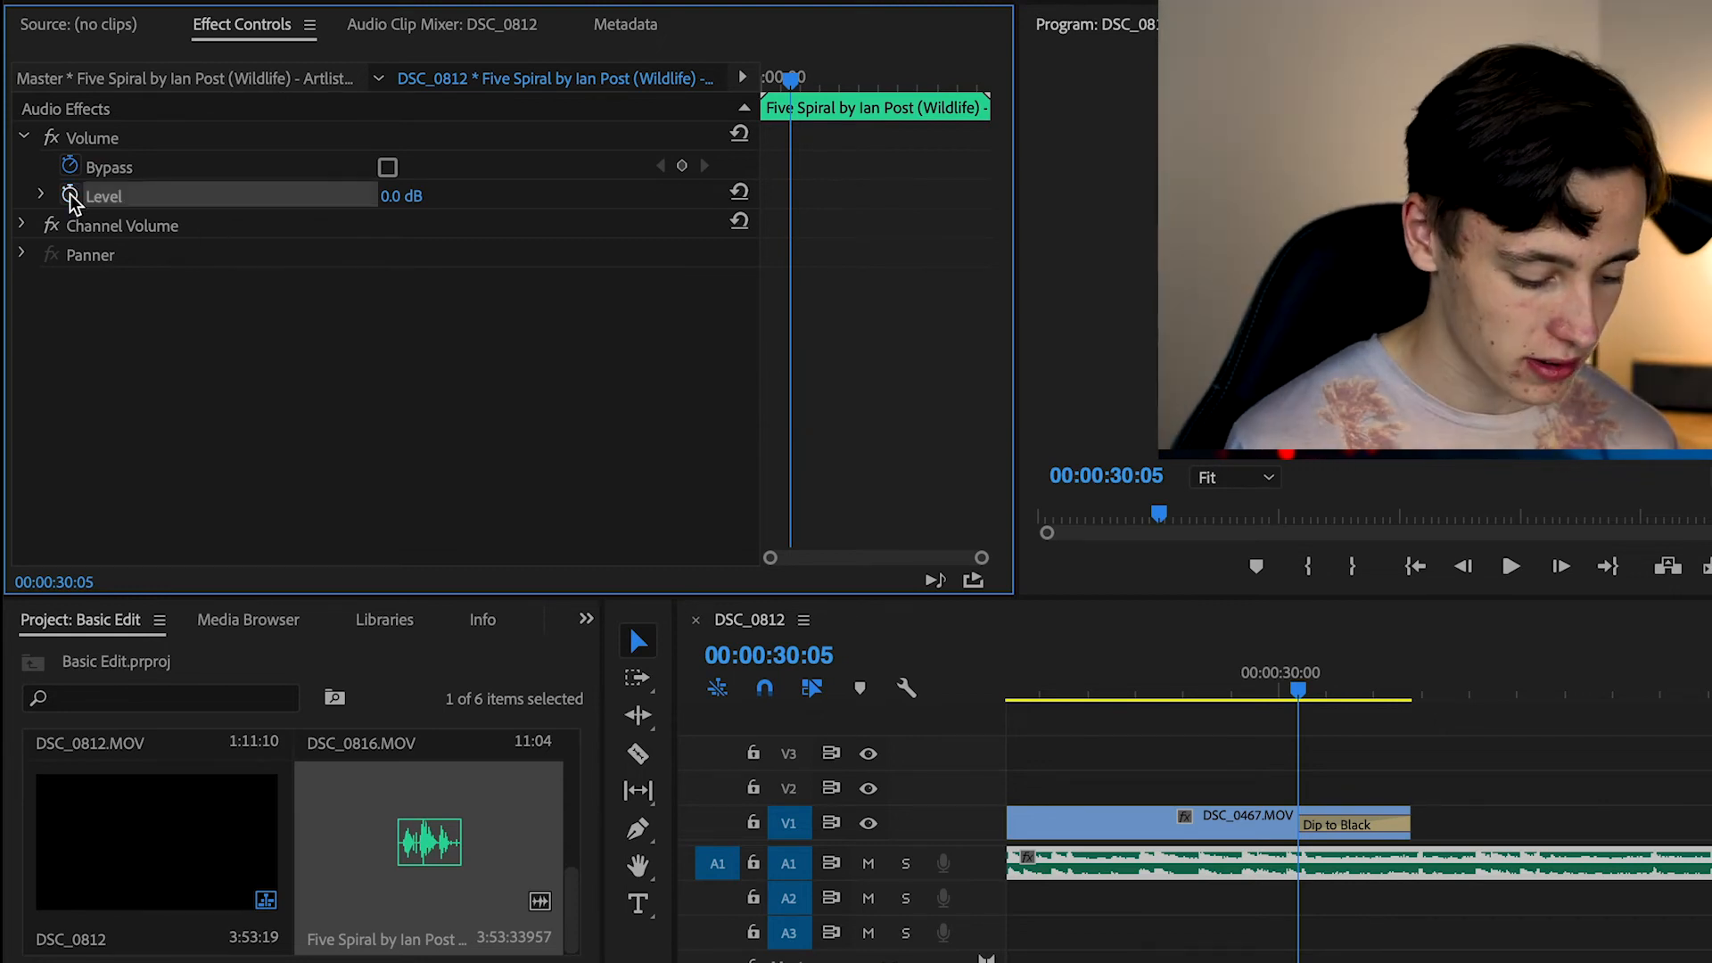
Lower the music clip's volume Level to -15 dB and play the end of the sequence to hear it
drag(394, 207, 373, 208)
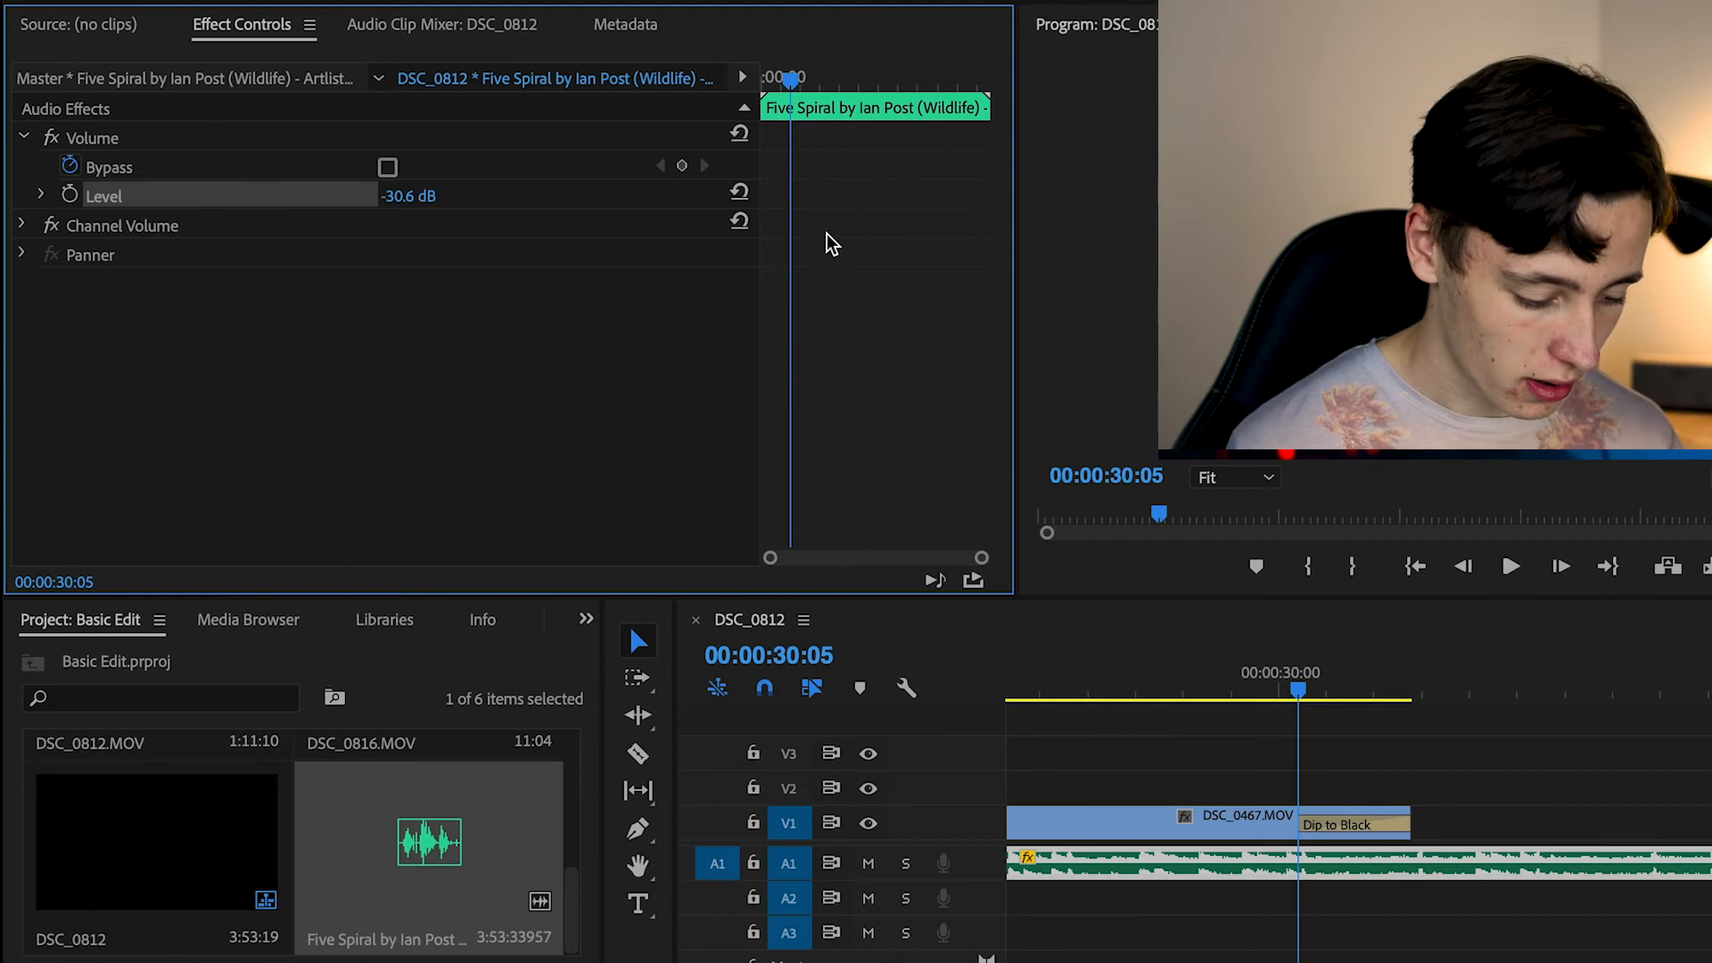
click(407, 196)
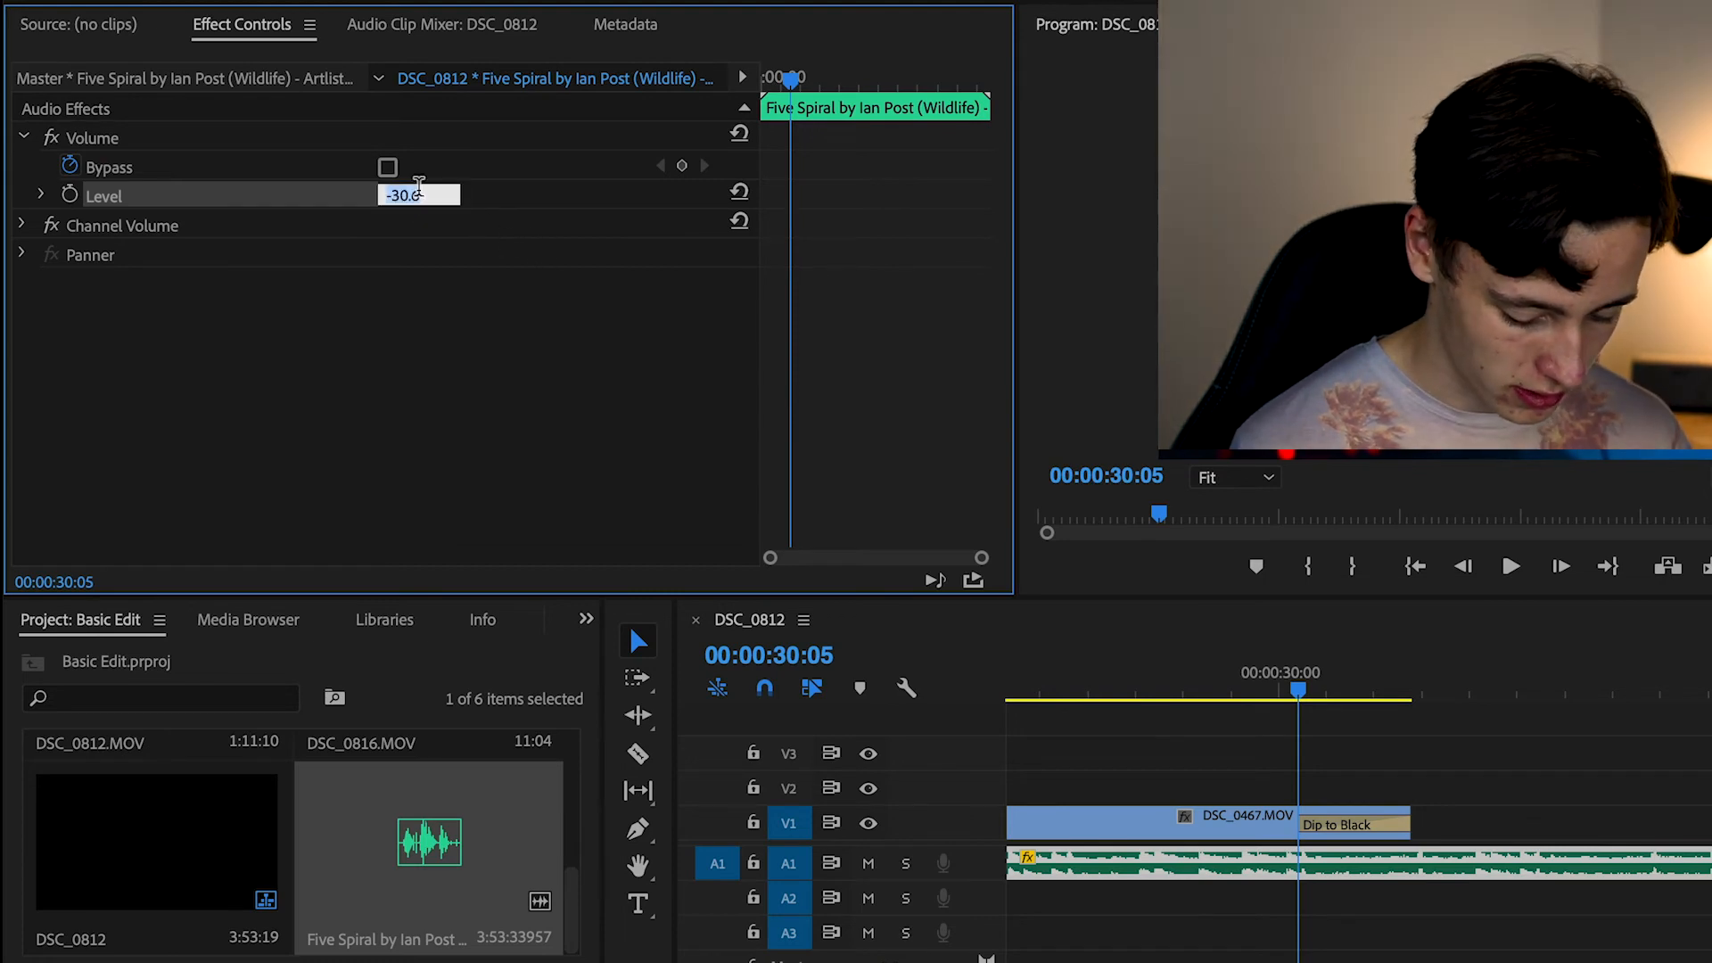
text(-15)
key(Return)
key(space)
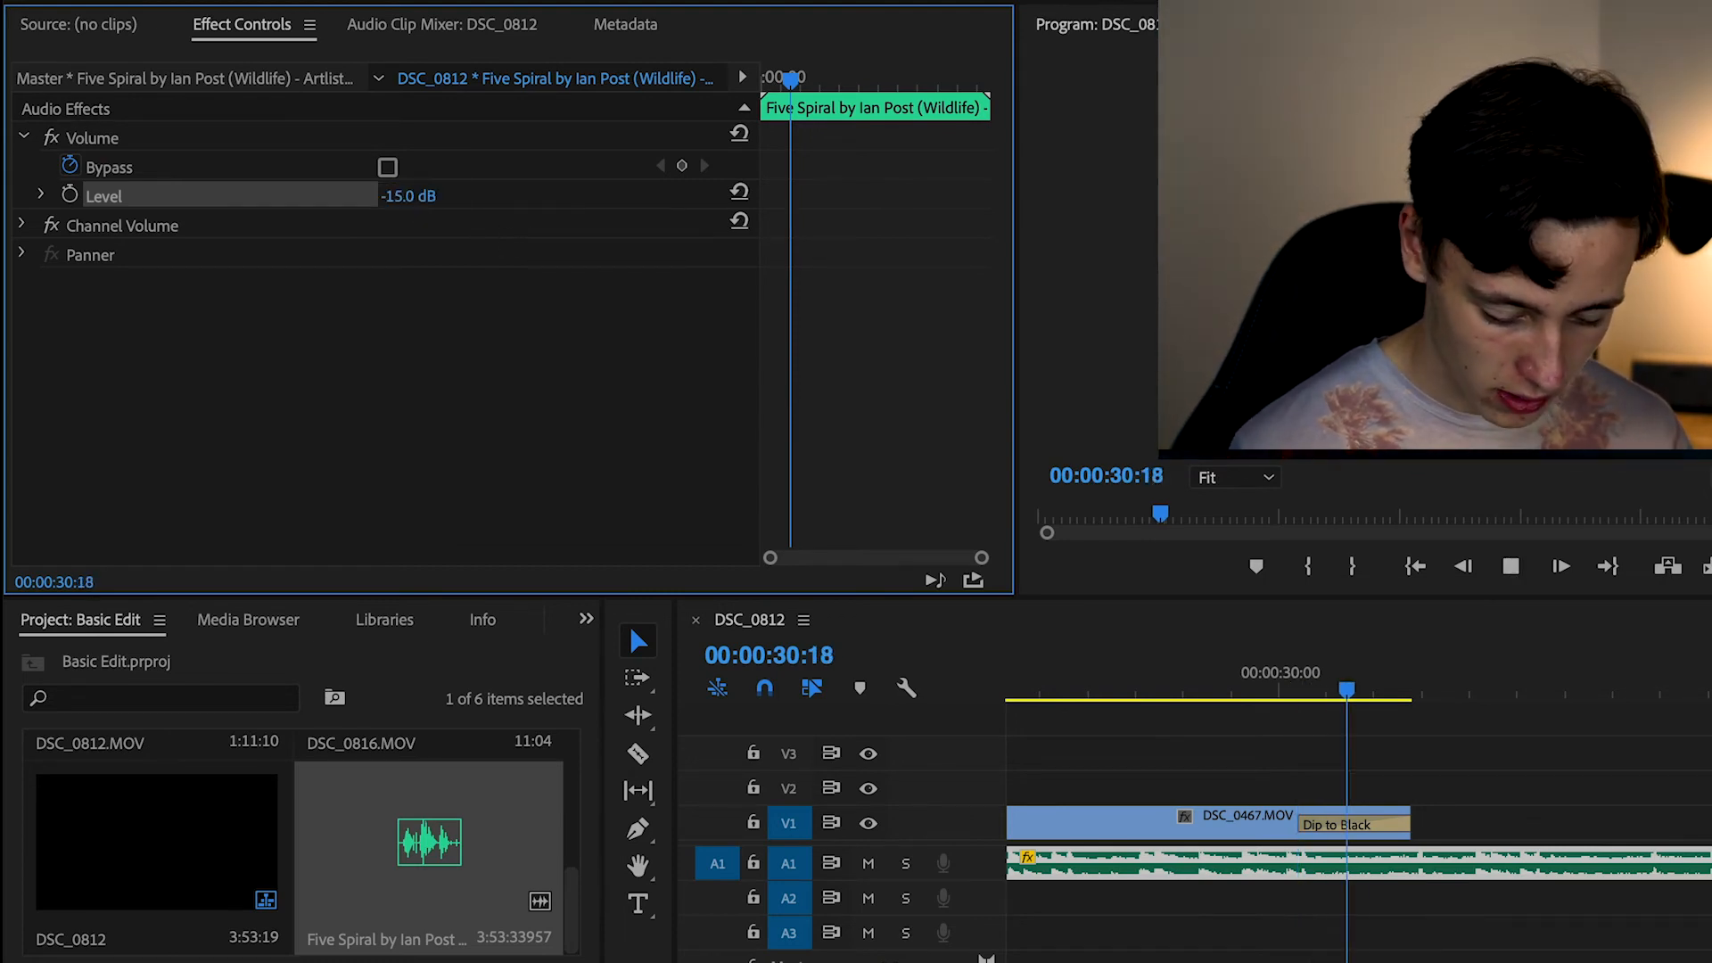
key(space)
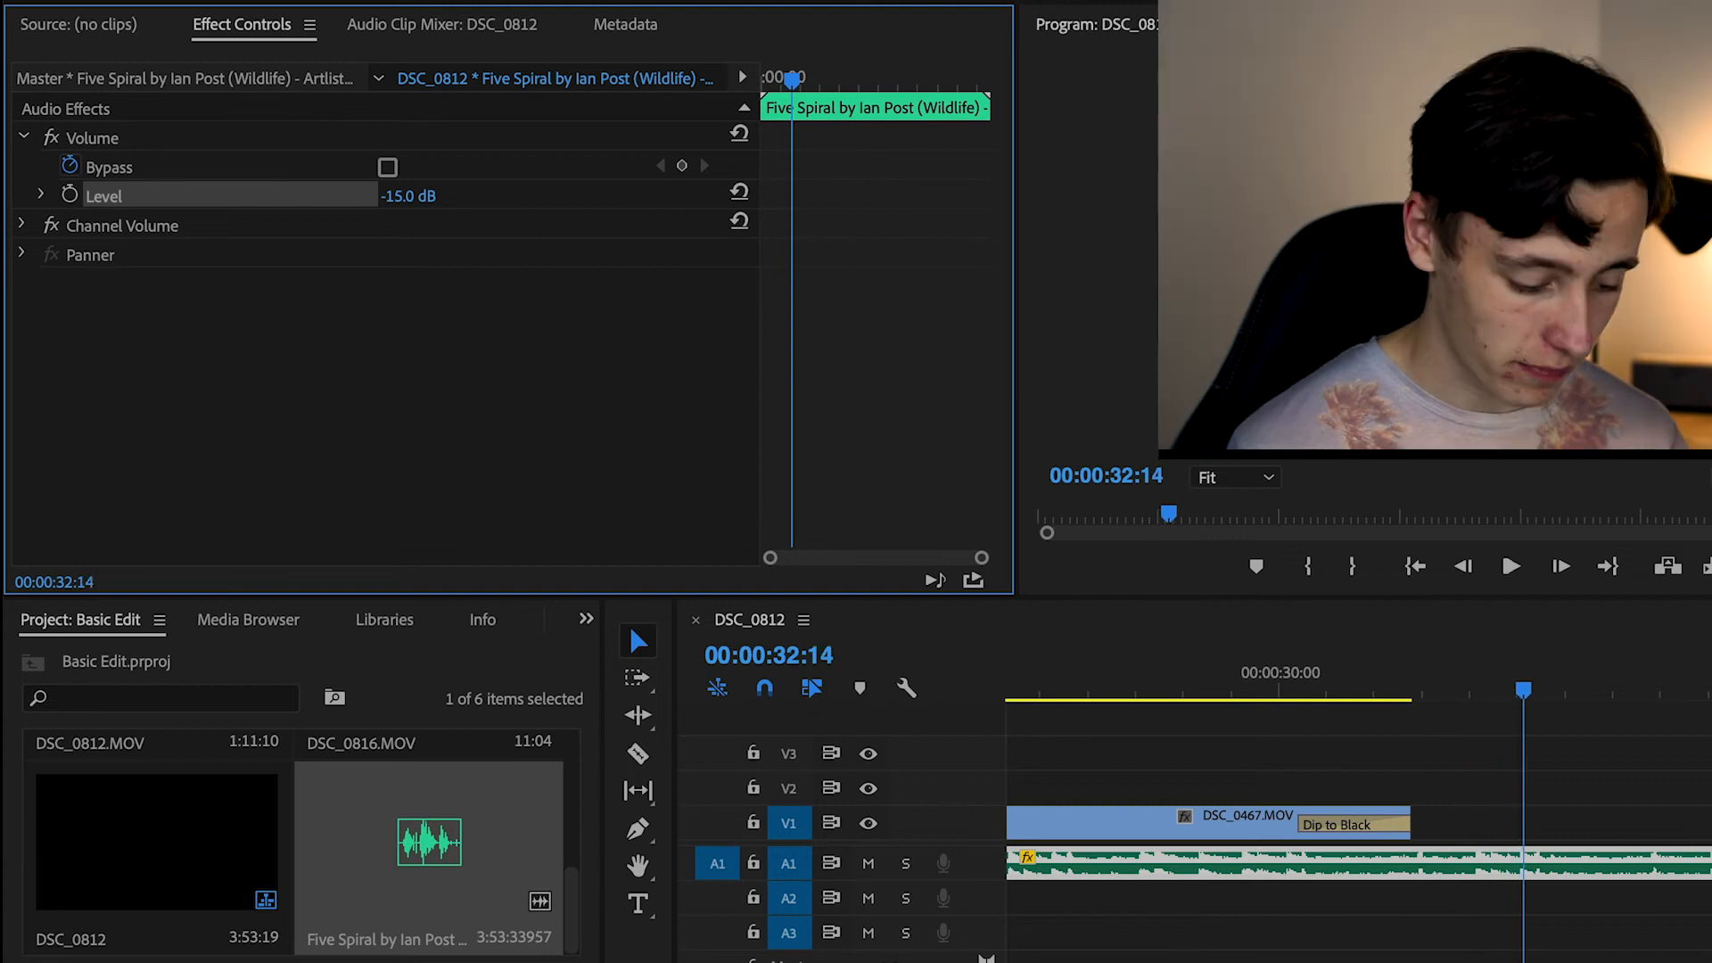
Reset the music clip's volume Level to 0 dB and play a short stretch to compare
click(416, 194)
text(0)
key(Return)
key(space)
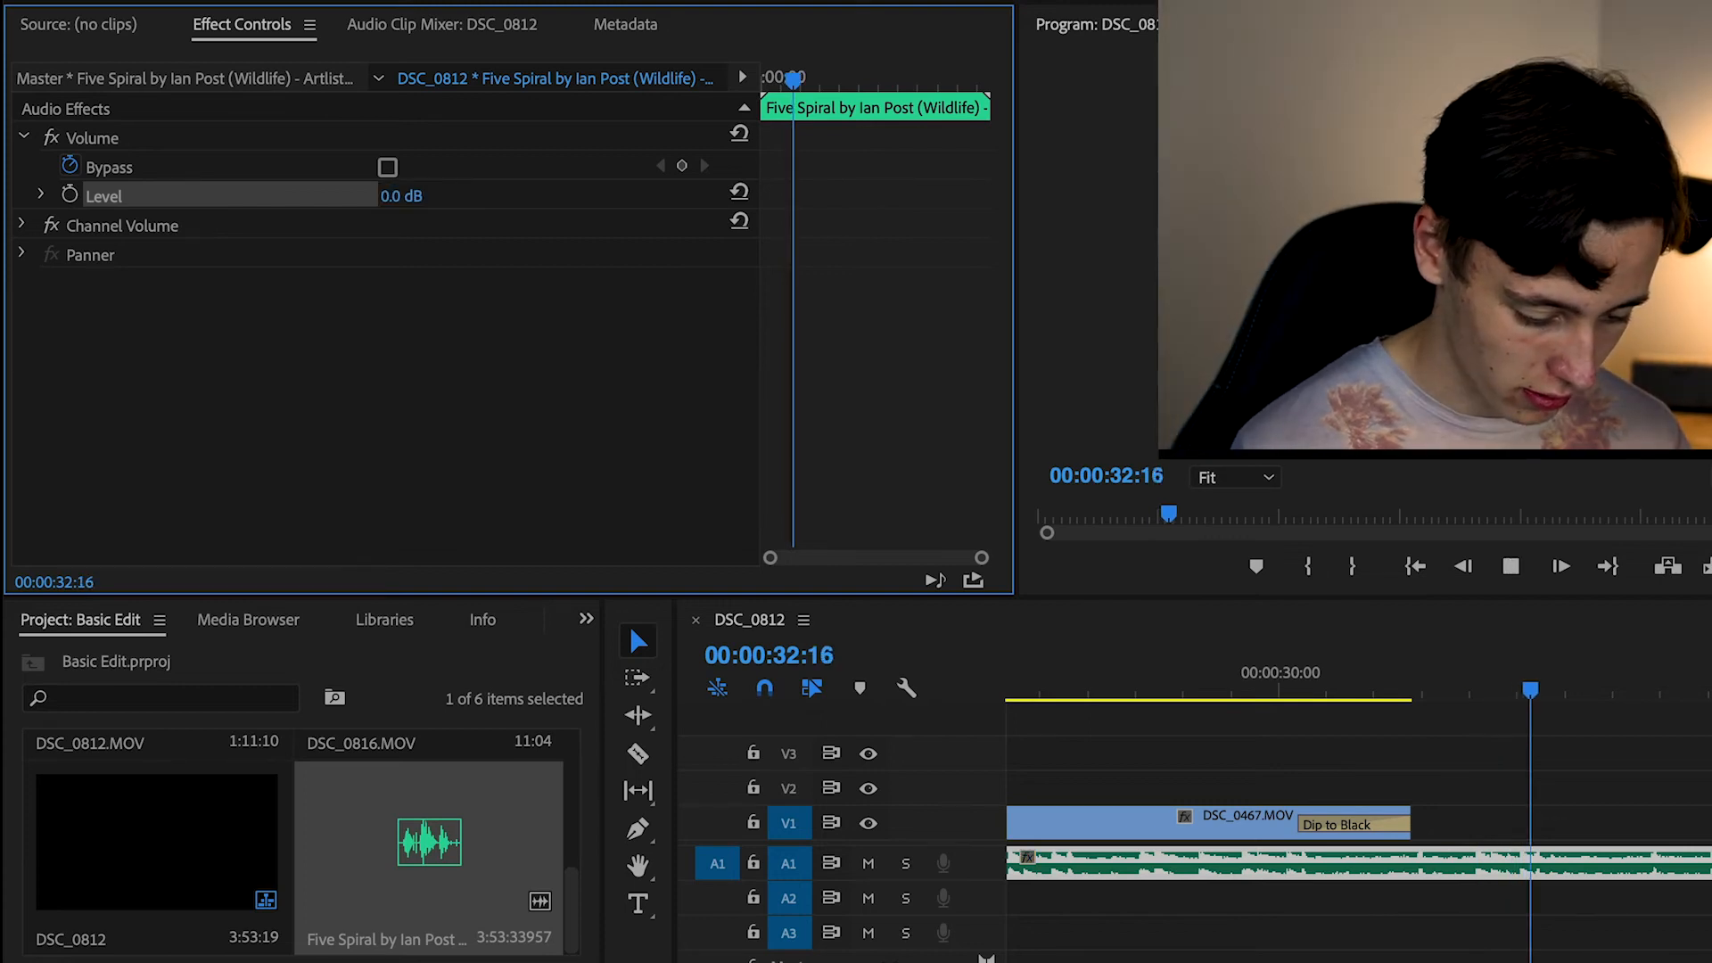
key(space)
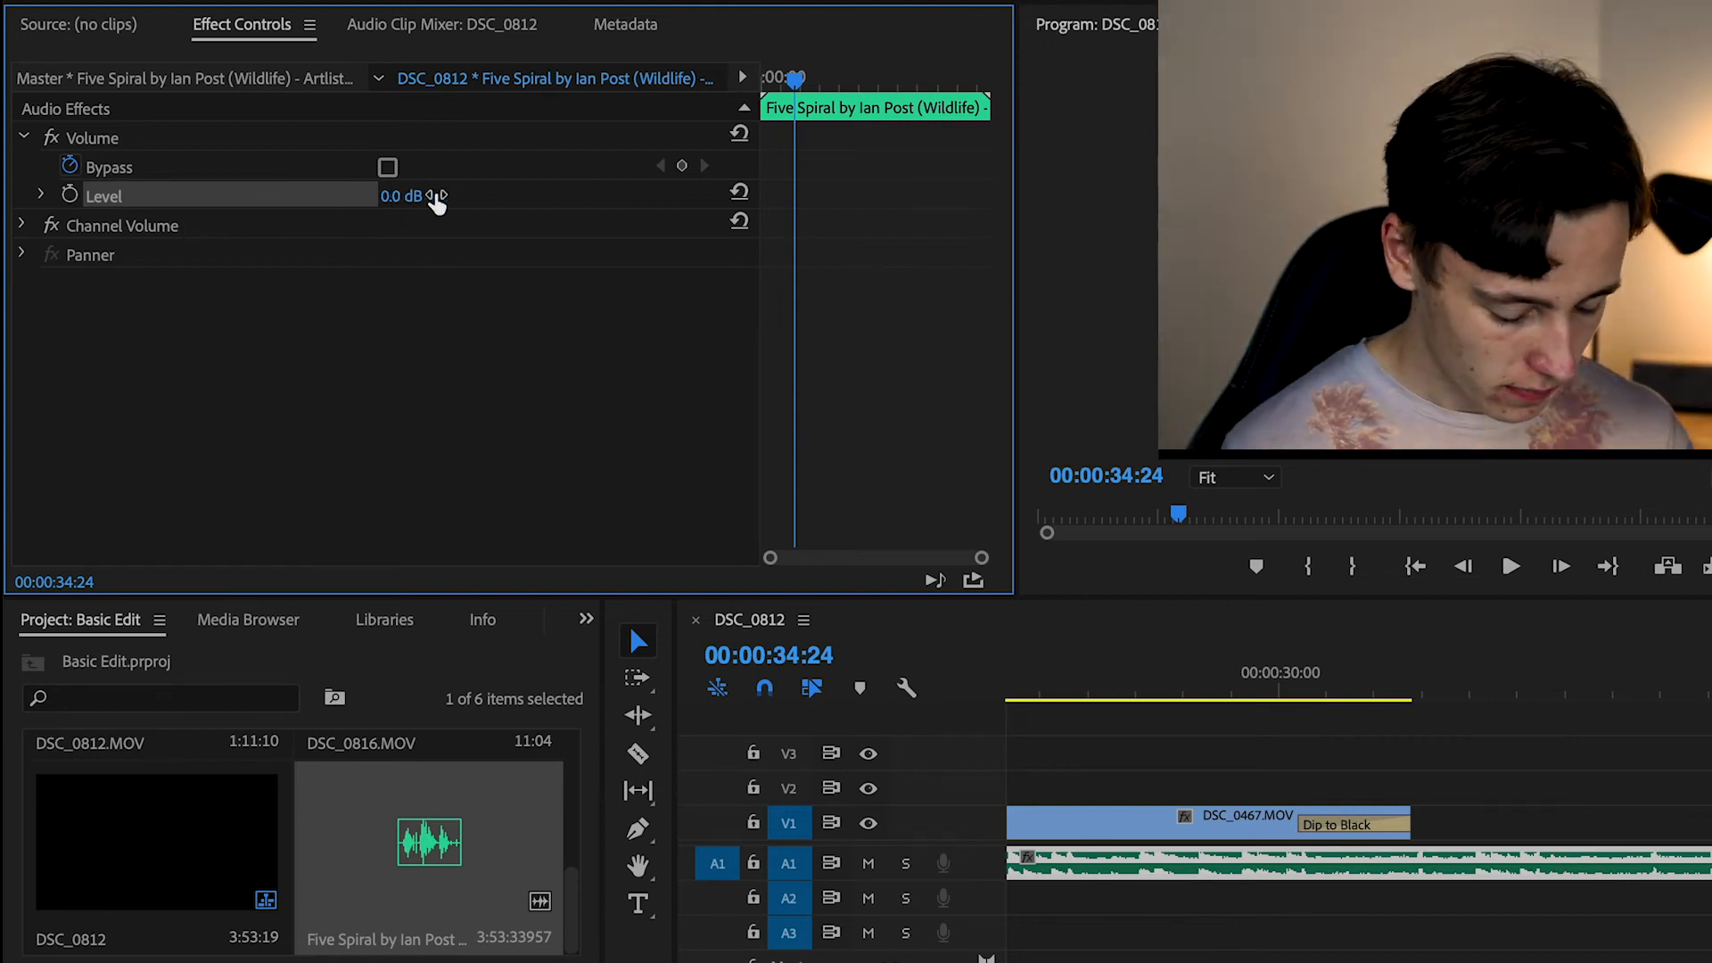
Fade out the music with a 0 dB Level keyframe at 00:00:30:04 and a -200 dB keyframe at 00:00:31:11
drag(1309, 688, 1302, 684)
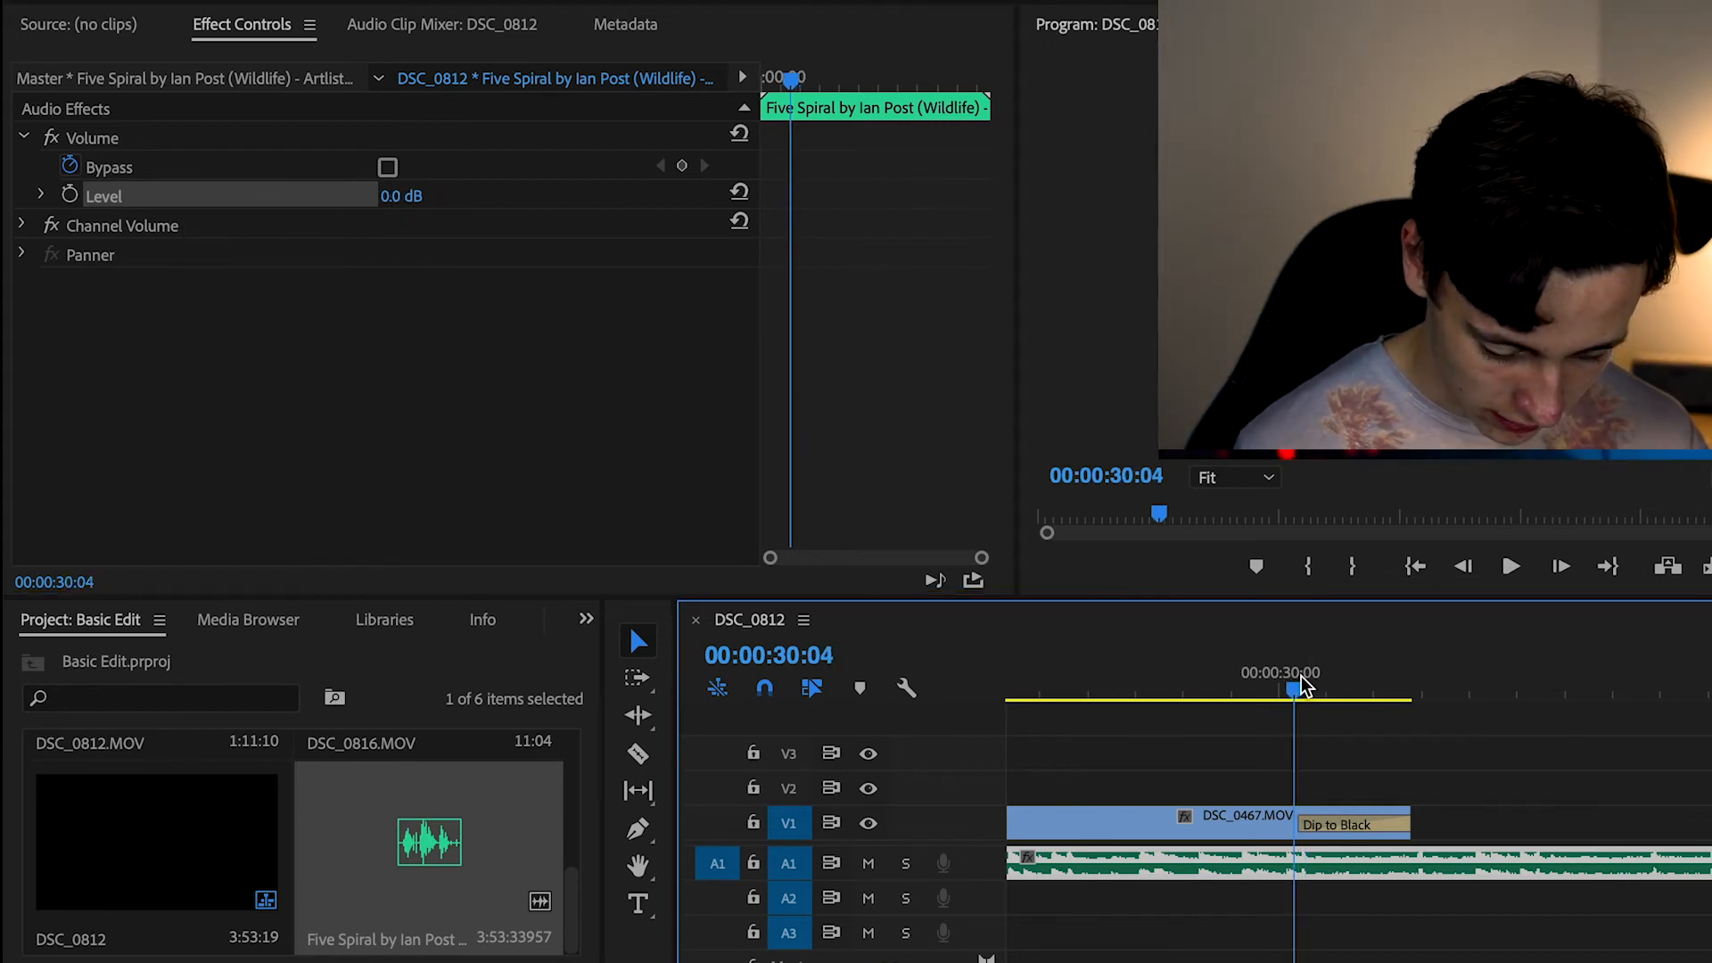
click(69, 197)
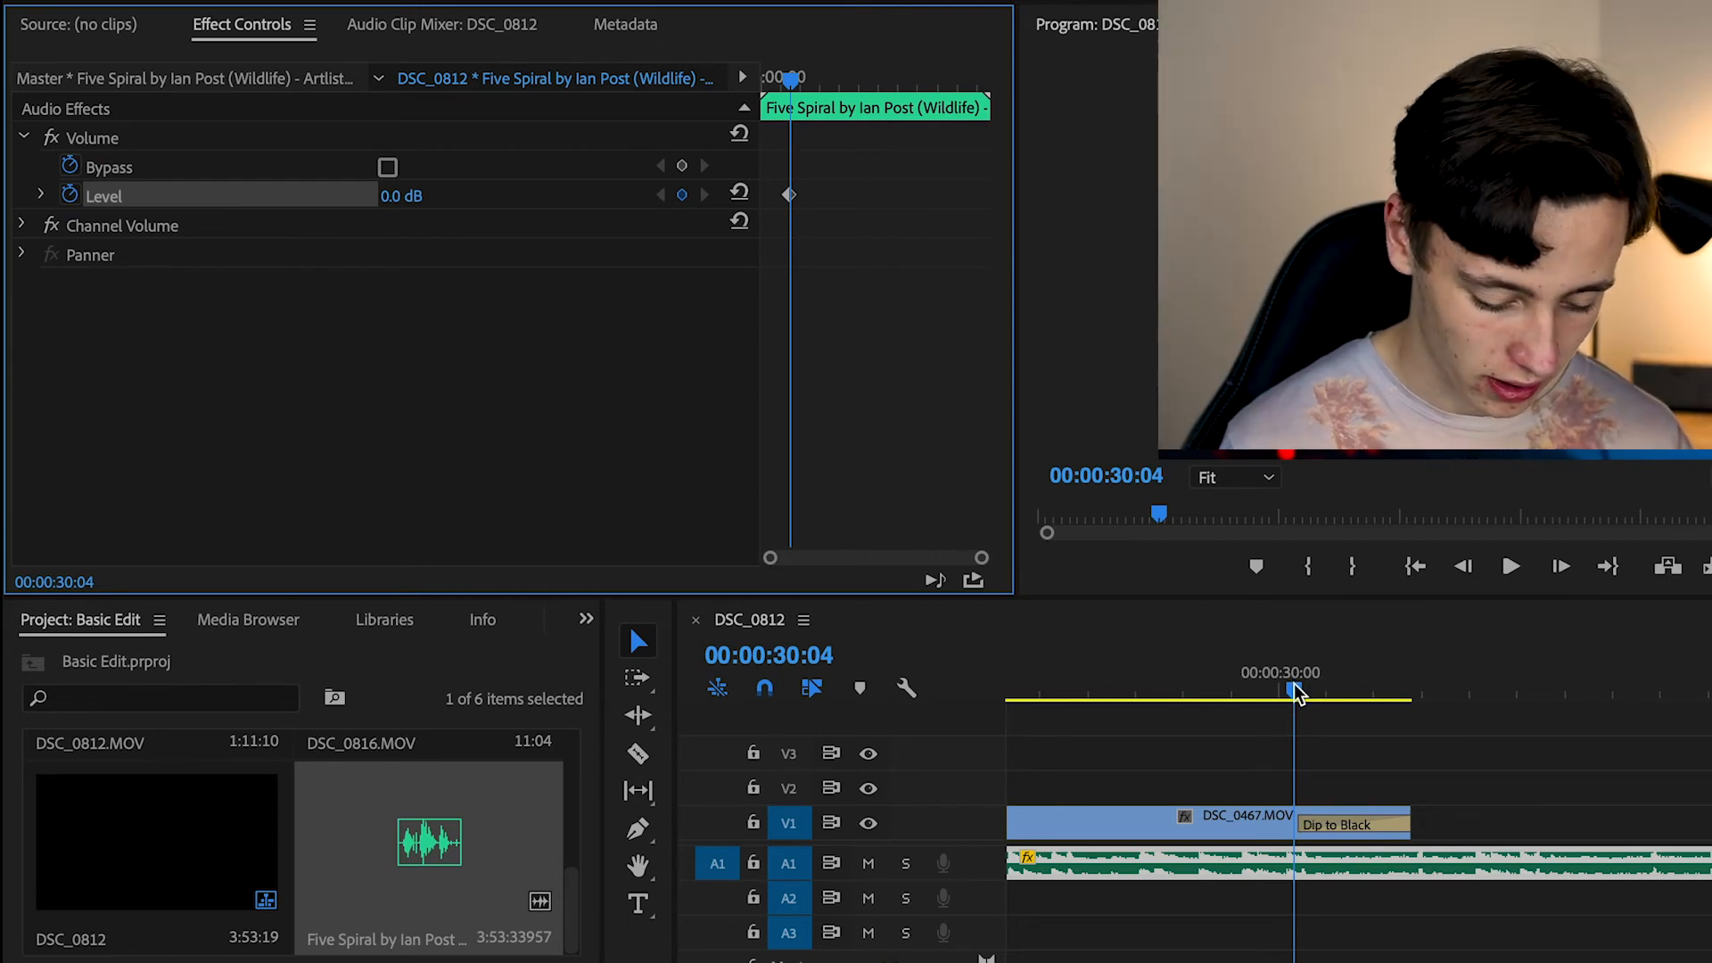
click(1297, 695)
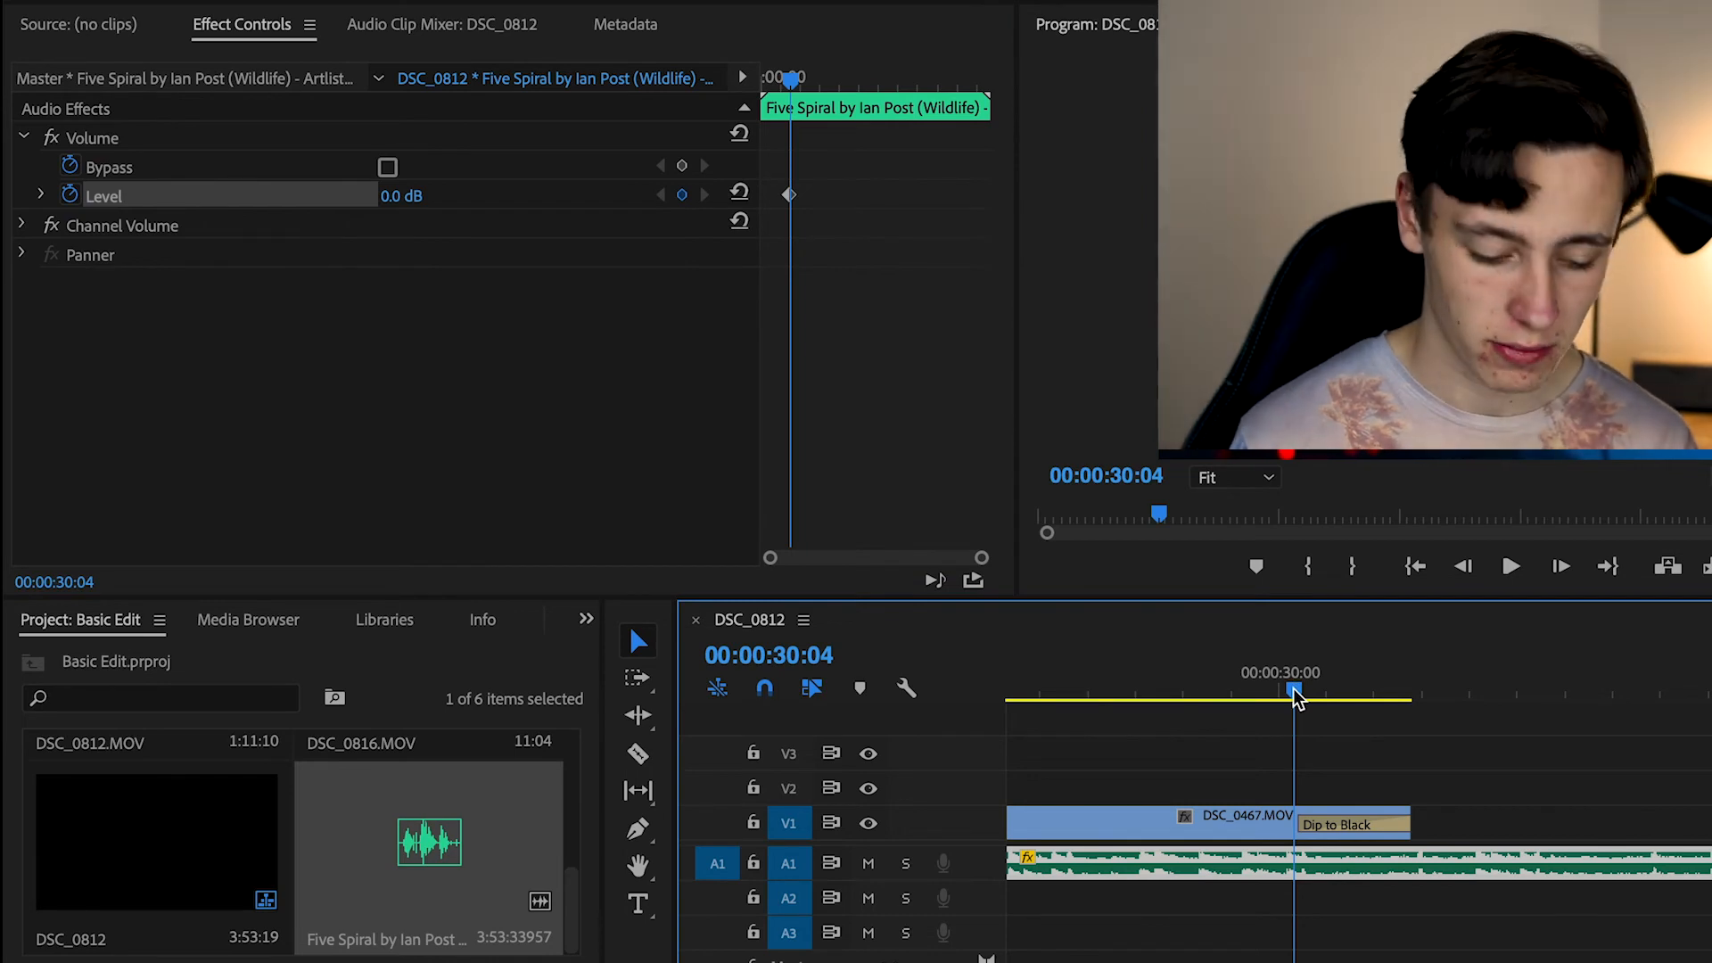
click(1298, 695)
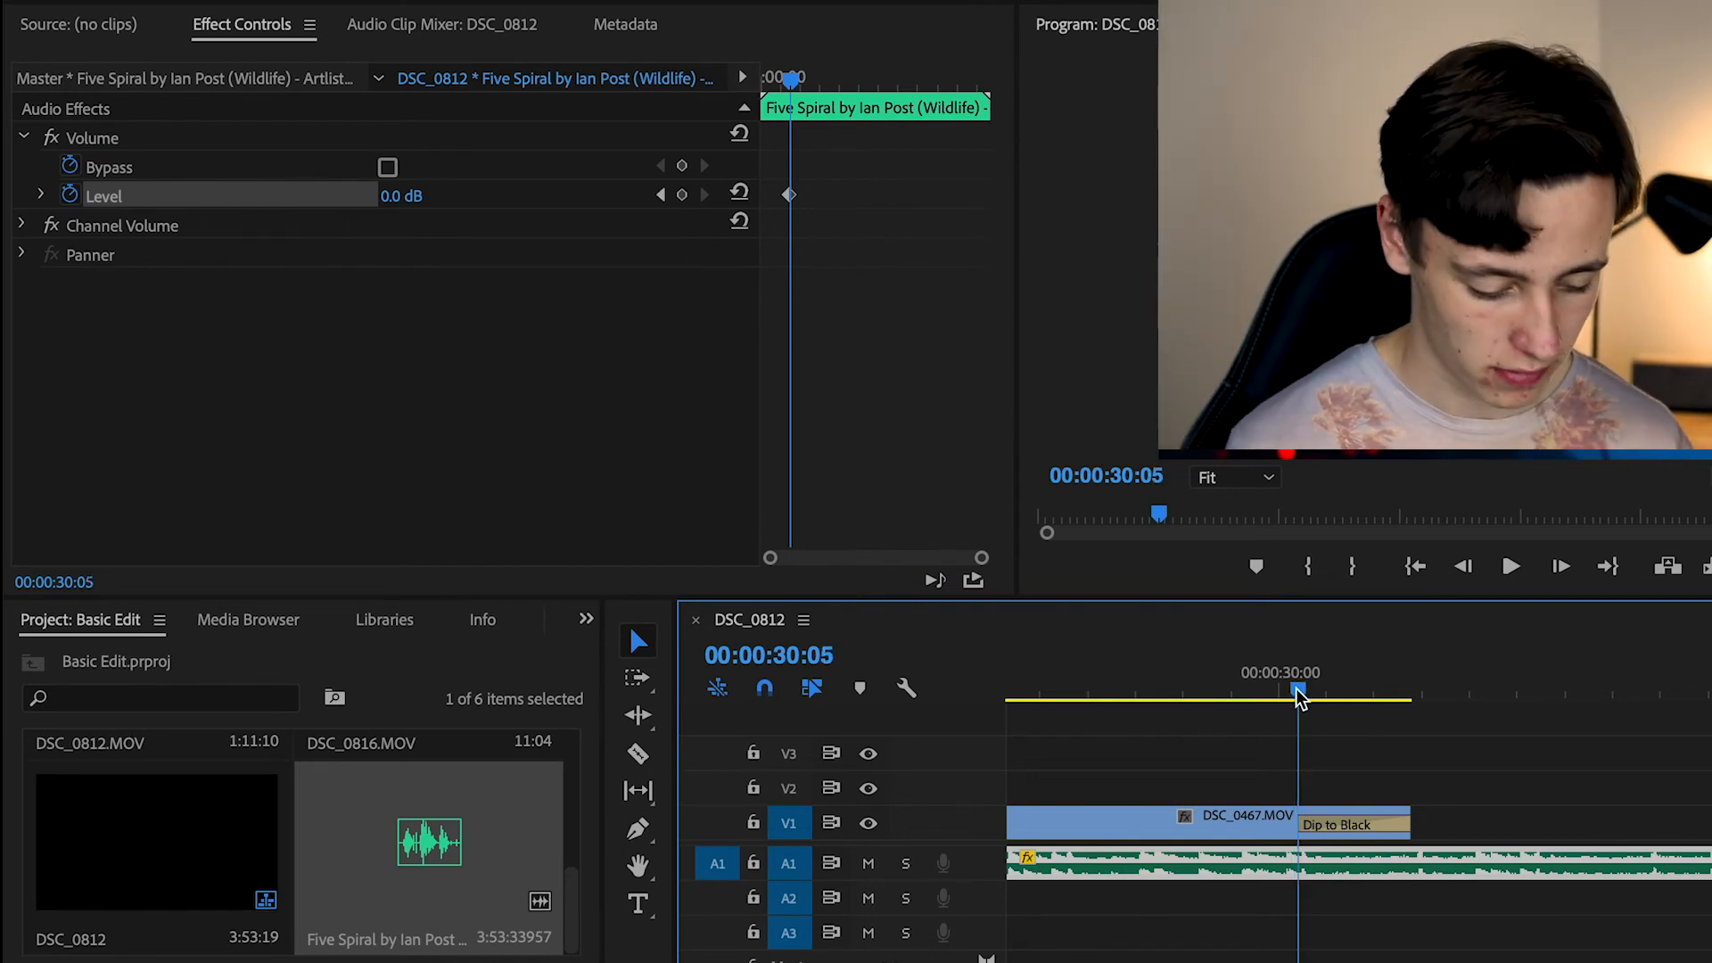
drag(1345, 696, 1422, 702)
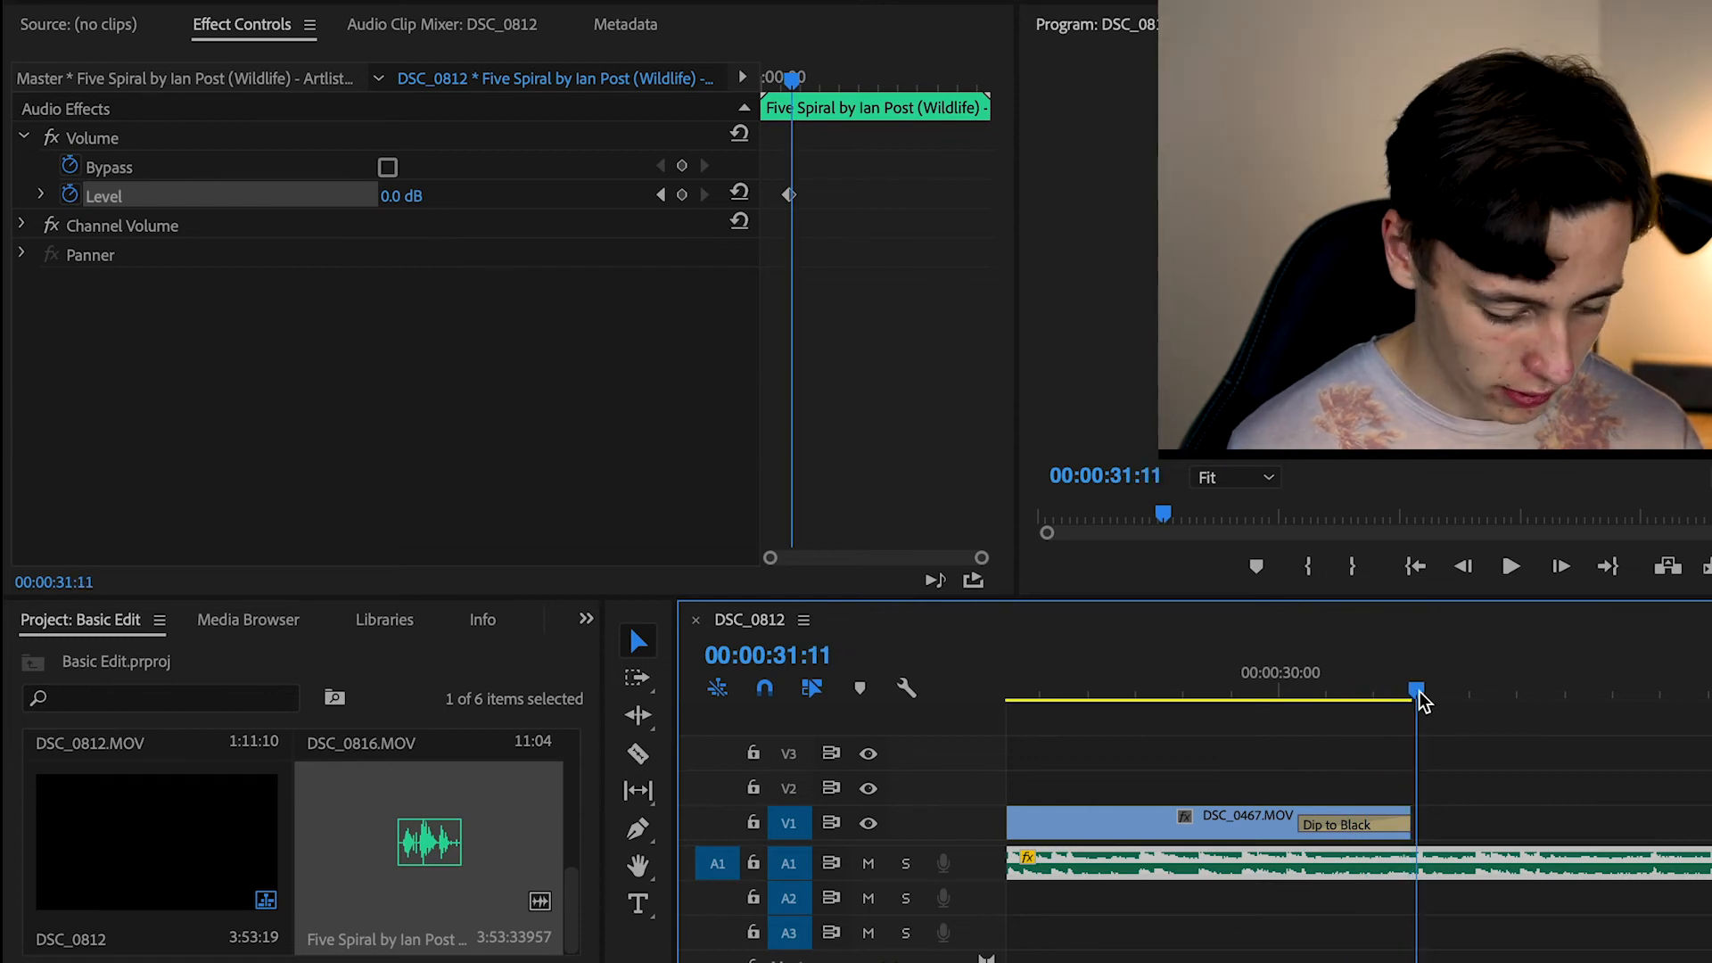
click(386, 195)
text(-200)
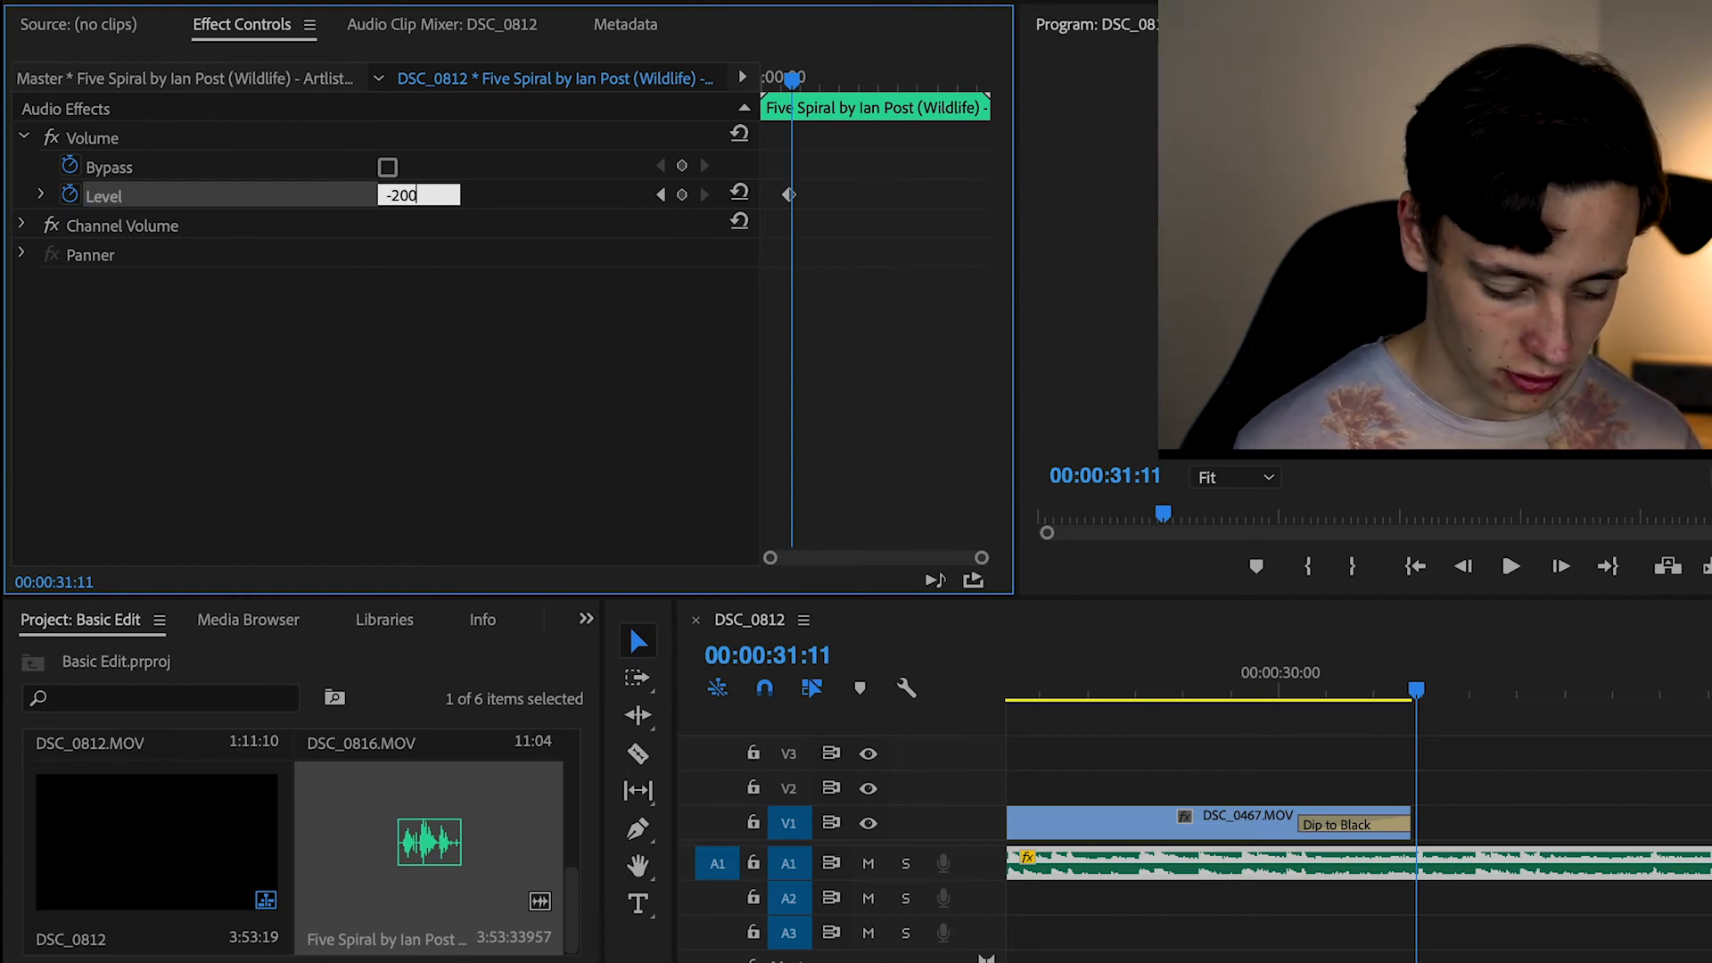
key(Return)
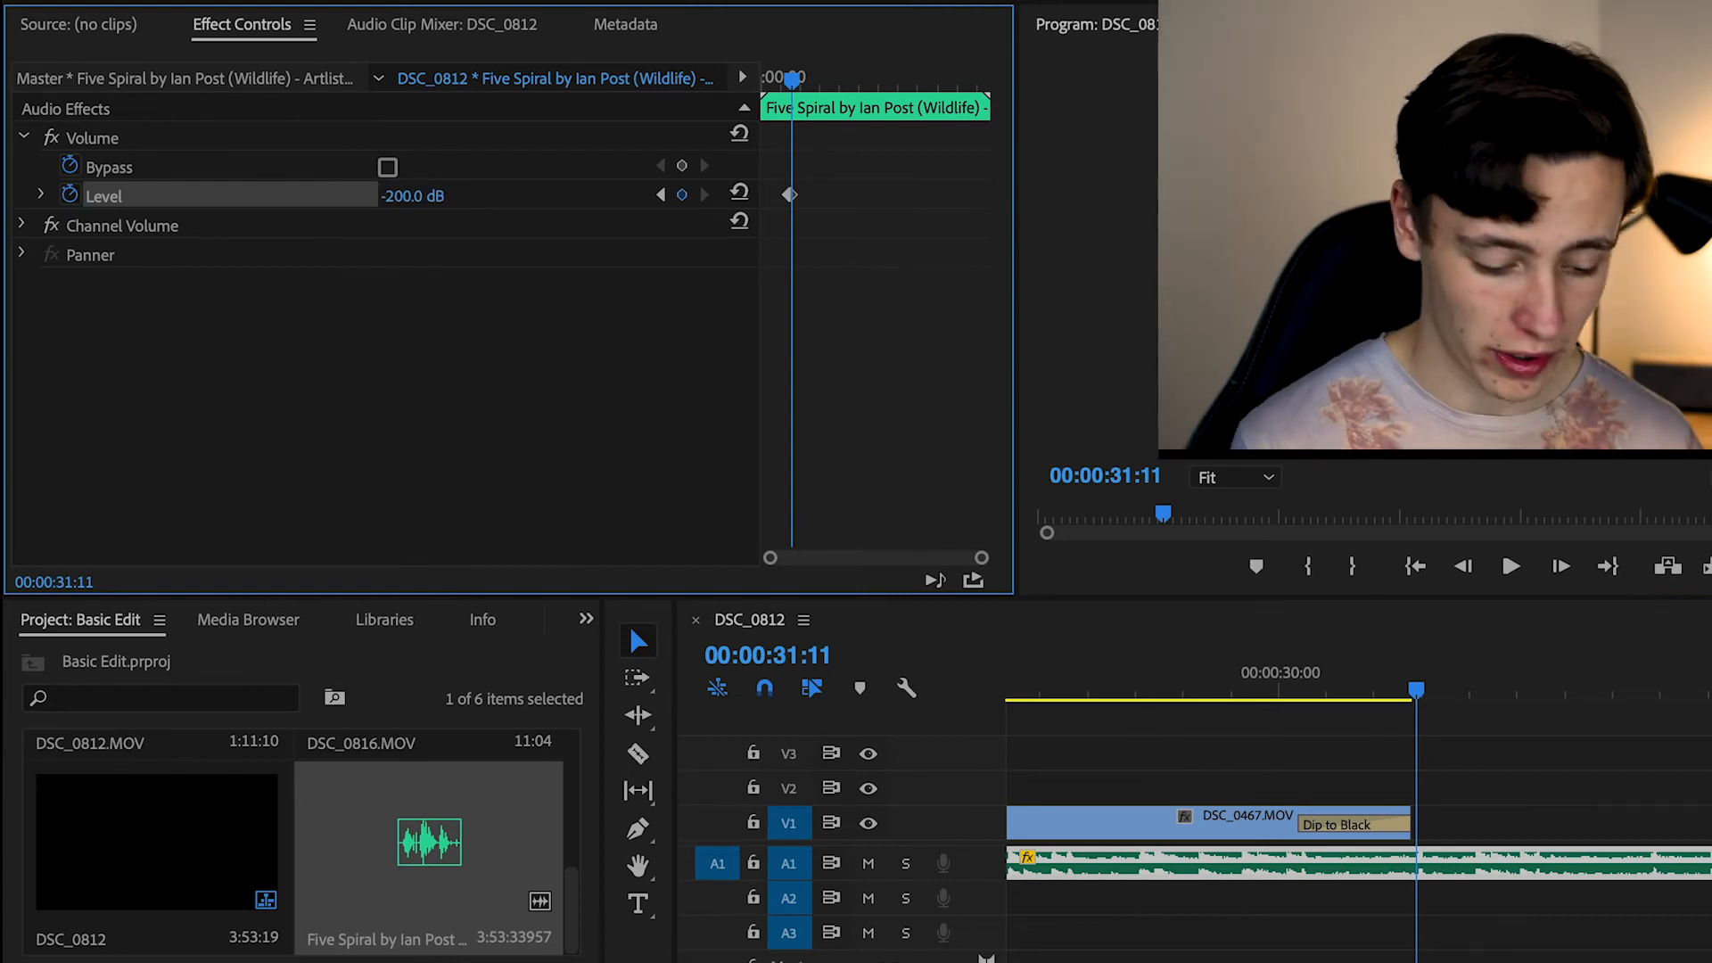
Play the sequence from the middle and from near the end to check the music fade-out
drag(792, 78, 773, 82)
key(space)
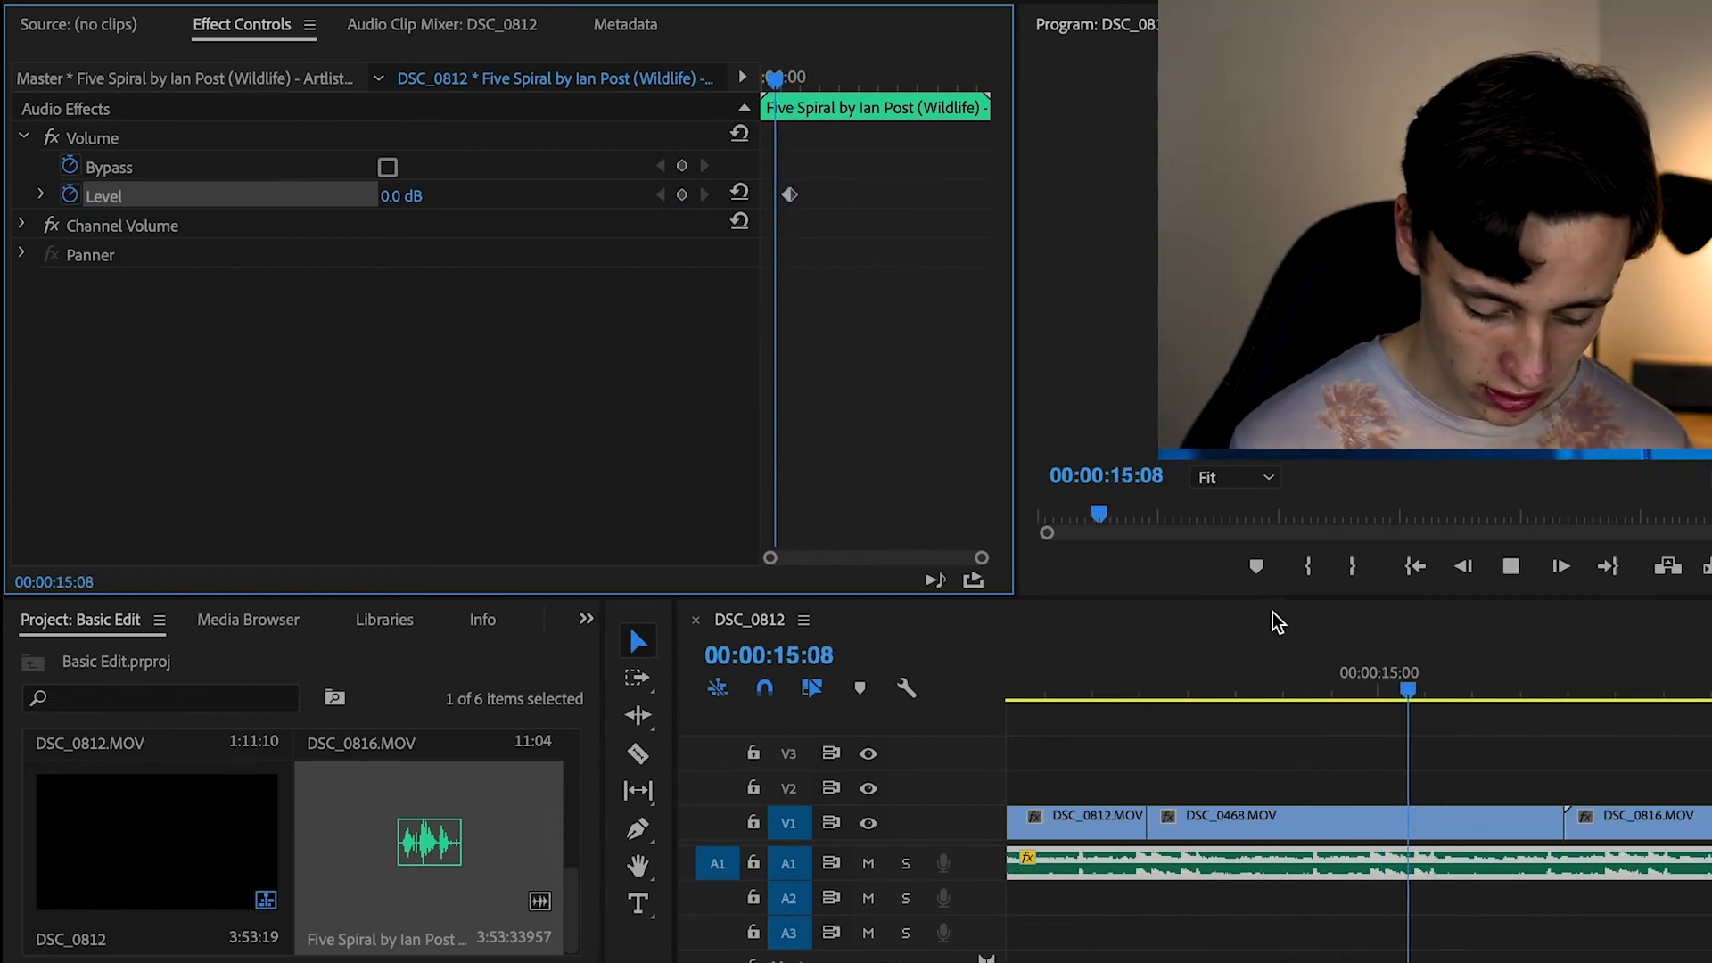
drag(1181, 961, 1462, 962)
click(1600, 692)
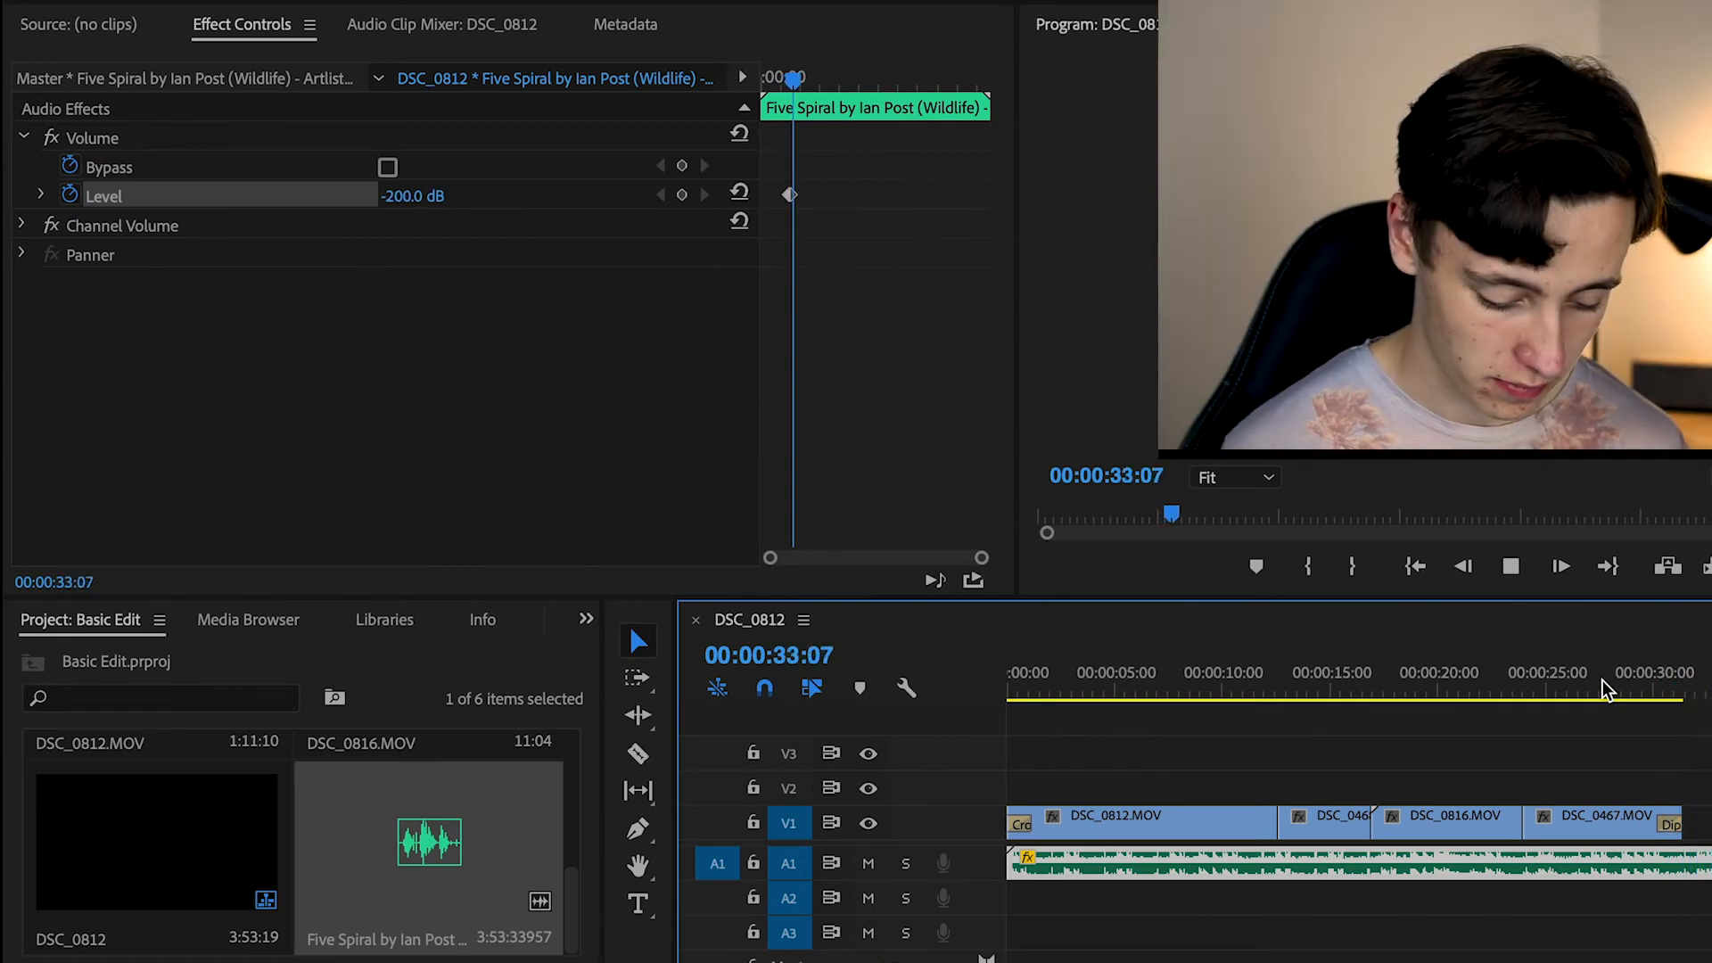
key(space)
Examine the music's Level keyframes up close, moving the playhead through the clip to the last keyframe at 00:00:31:11
drag(1673, 687, 1526, 686)
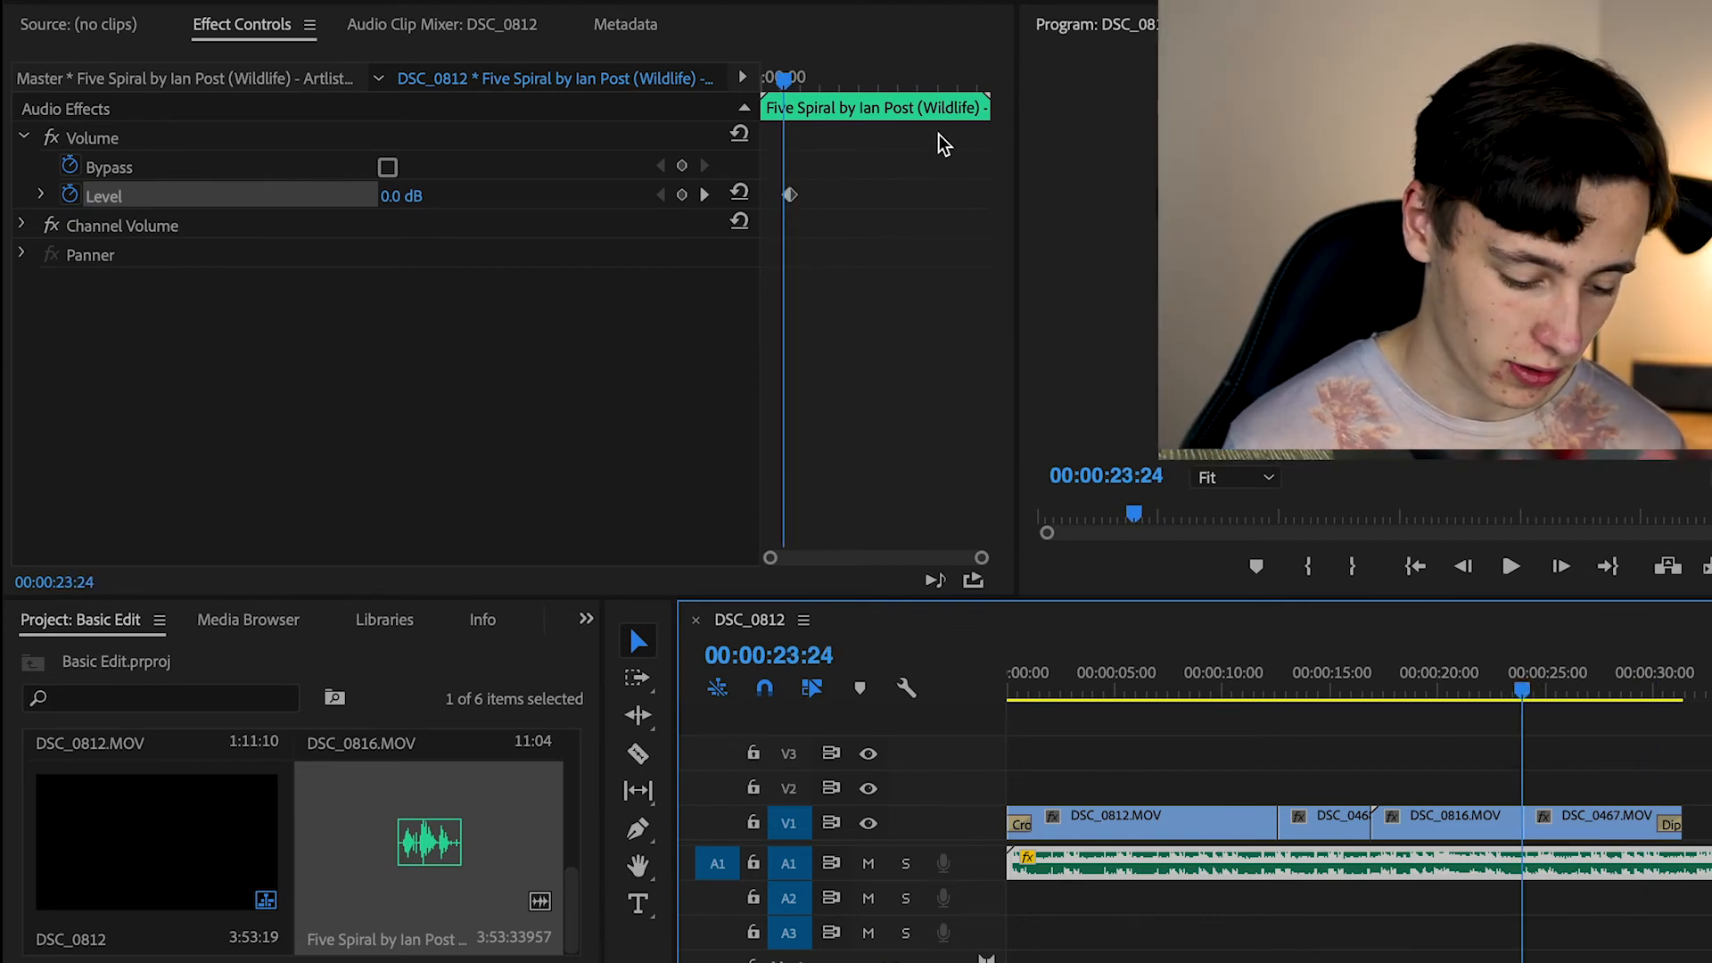
mouse_move(783, 76)
mouse_down()
mouse_move(806, 77)
mouse_move(763, 88)
mouse_up()
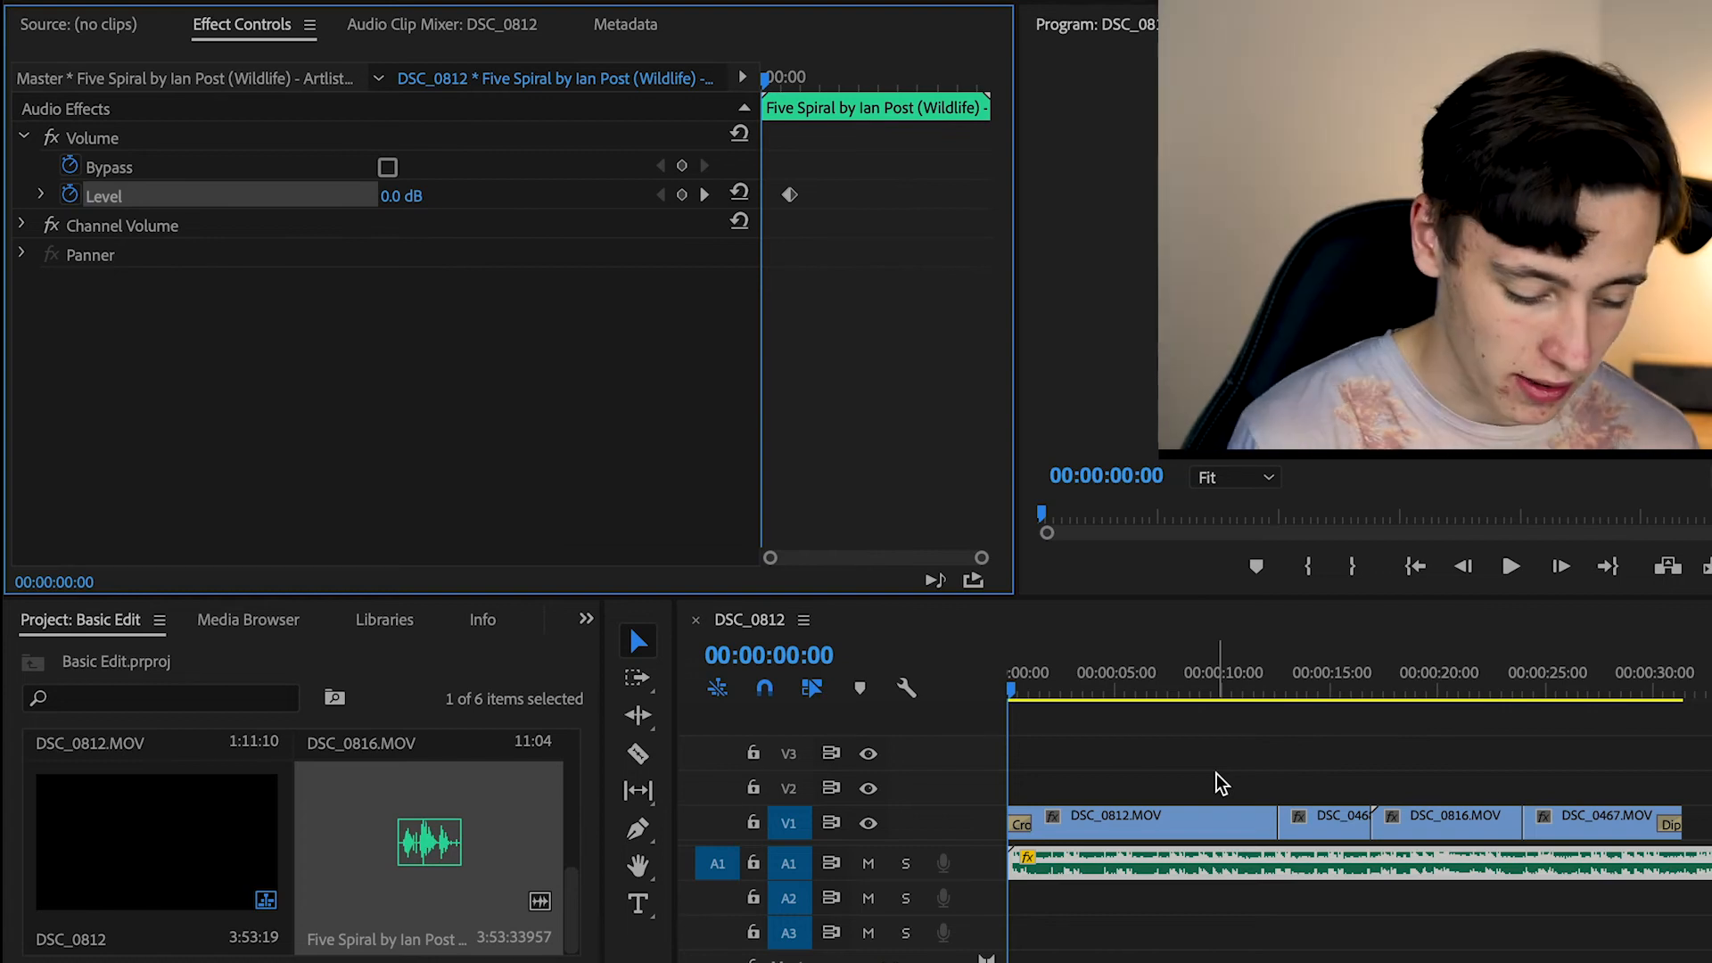
drag(765, 82, 777, 82)
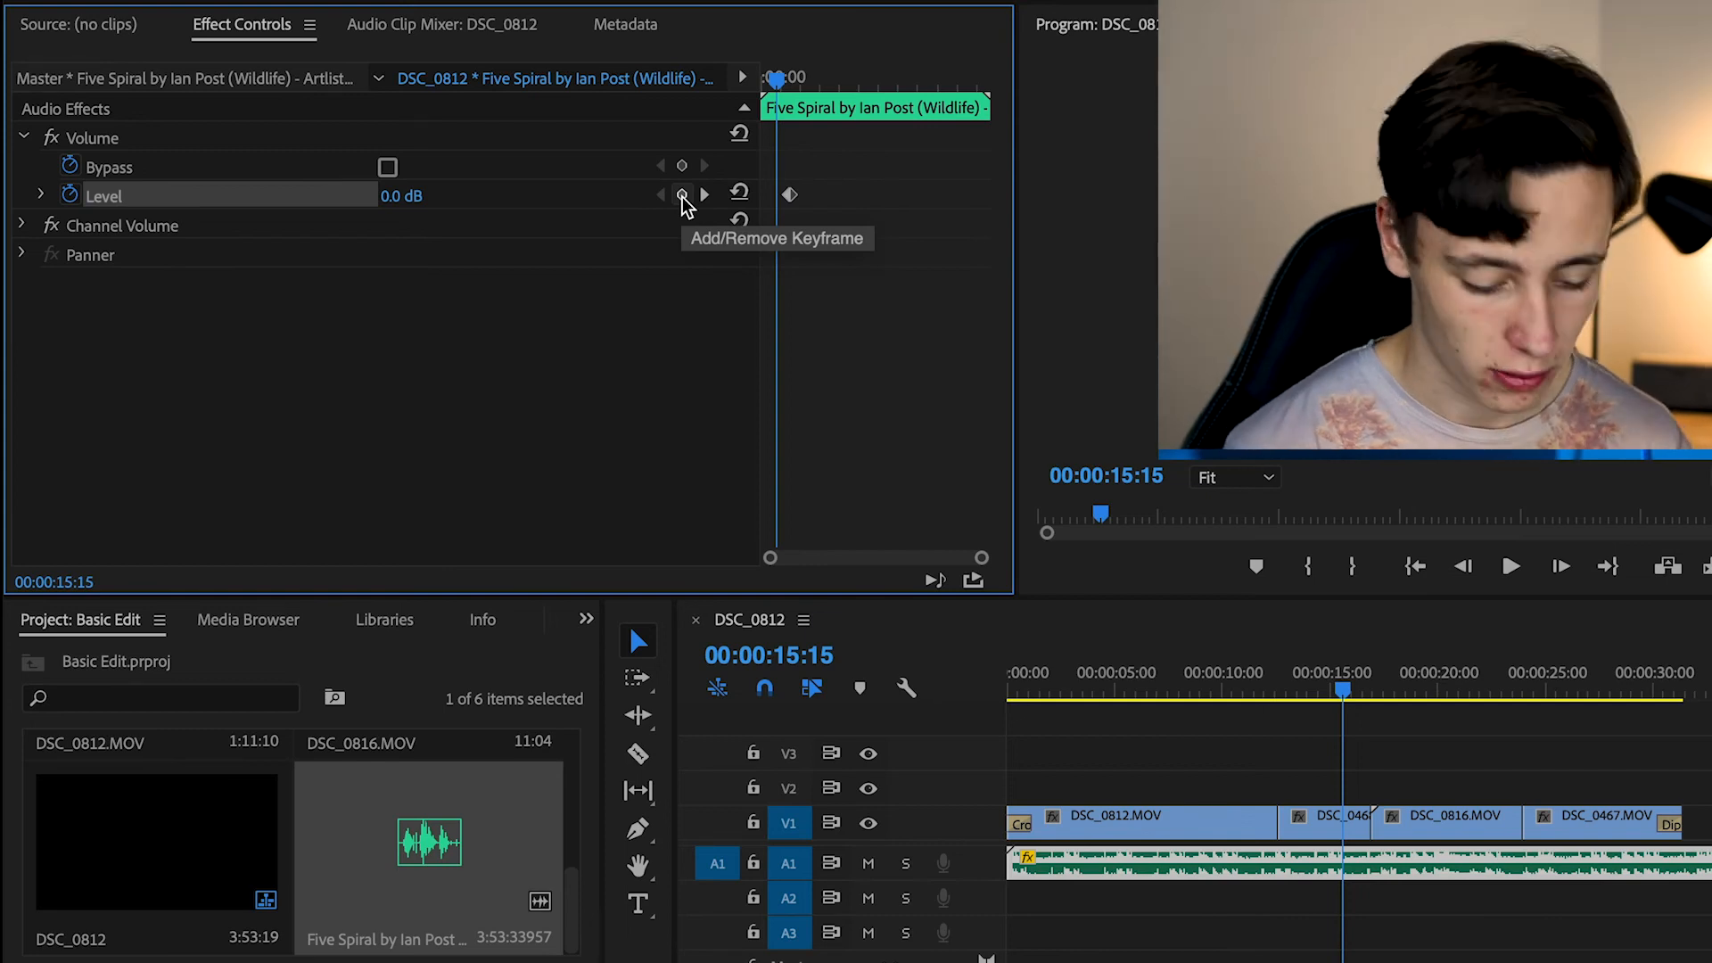
scroll(869, 178, up, 5)
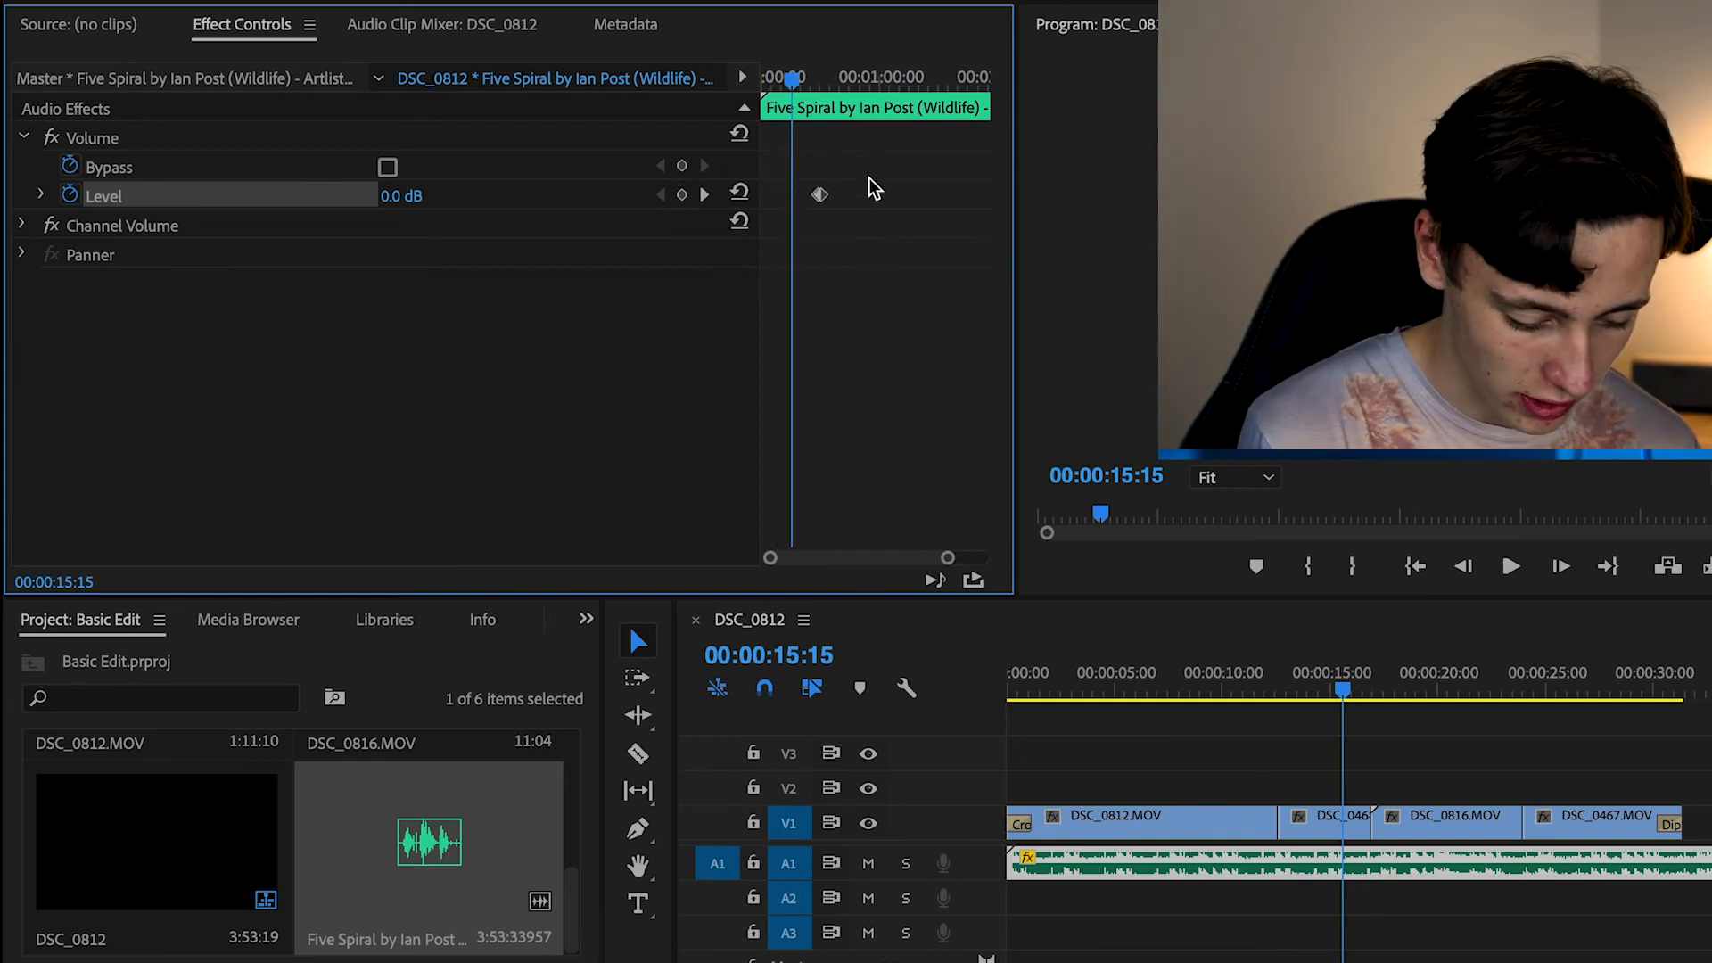
scroll(871, 187, up, 4)
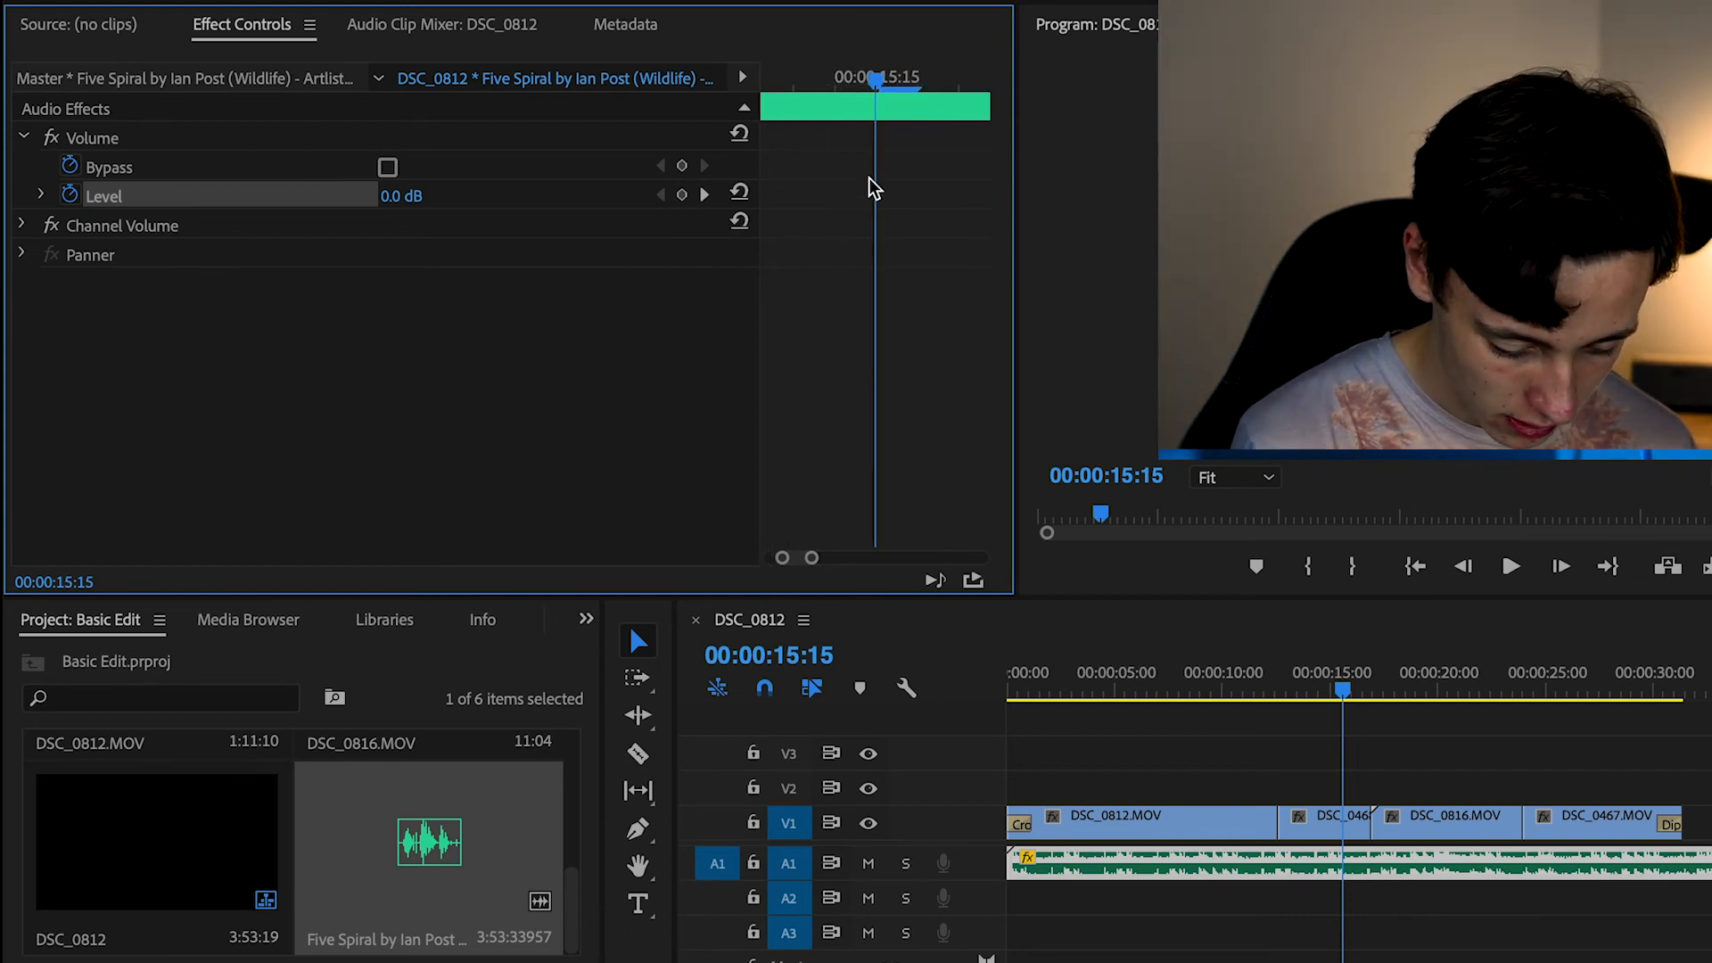
drag(795, 559, 871, 562)
click(836, 80)
drag(838, 82, 847, 89)
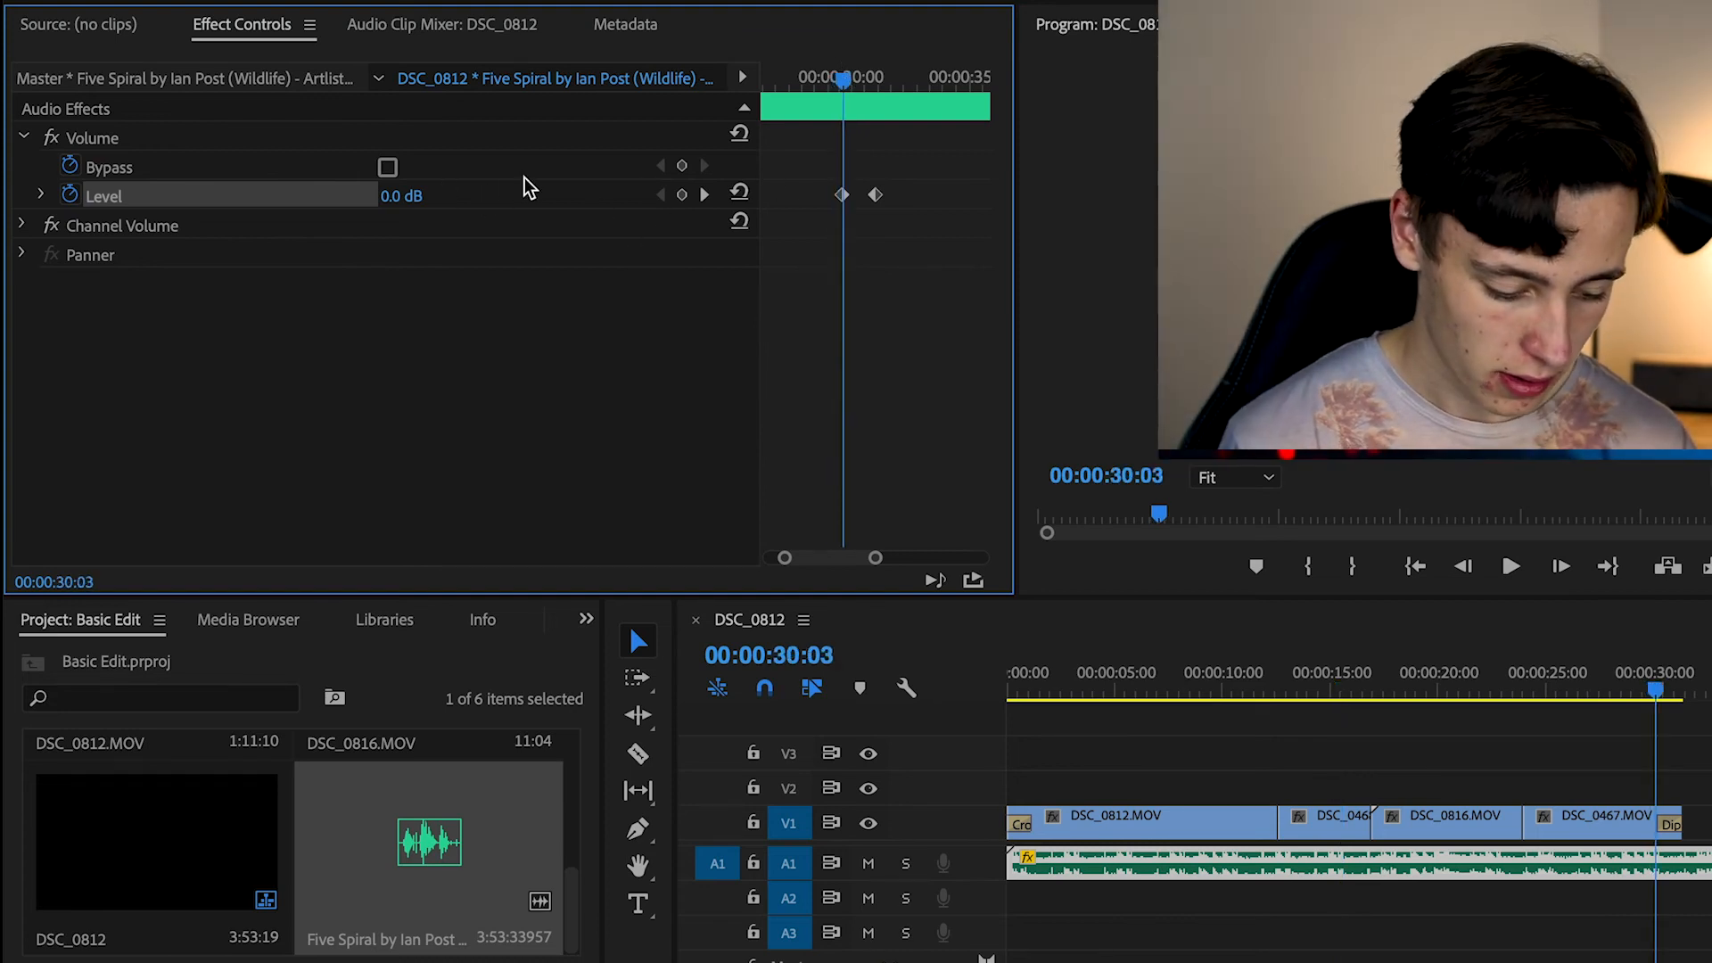
click(705, 194)
click(705, 196)
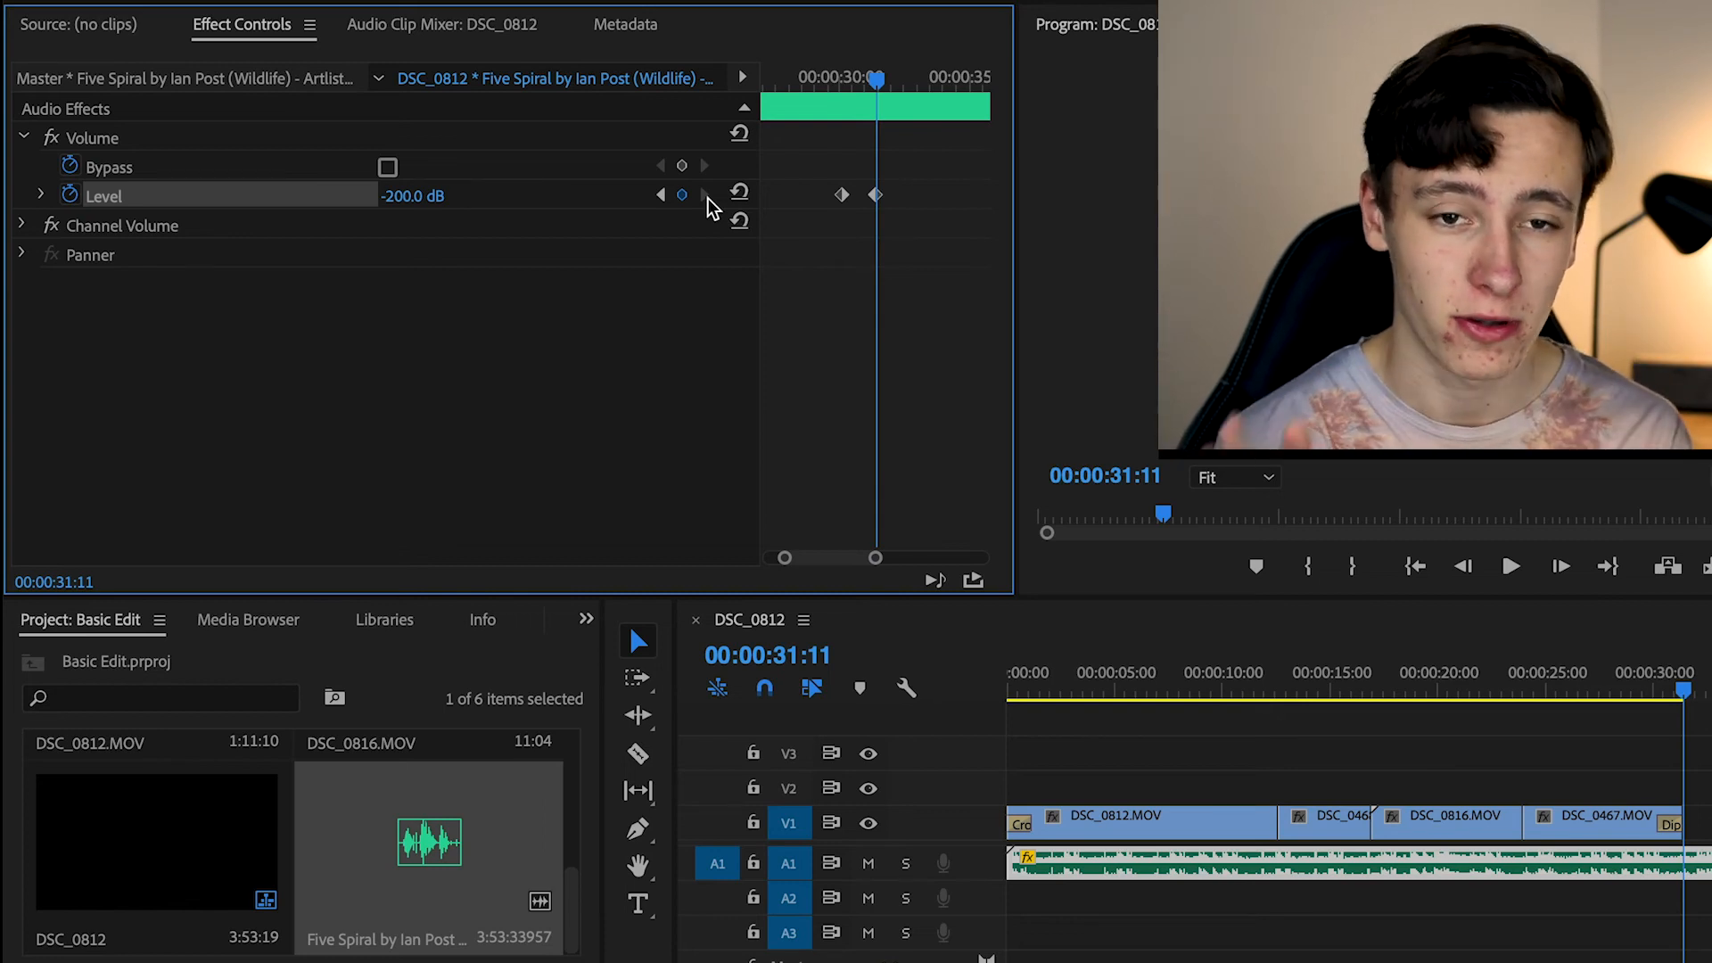
Add a Level keyframe to the music clip at 00:00:28:06 and set it to -20 dB
click(796, 80)
click(683, 195)
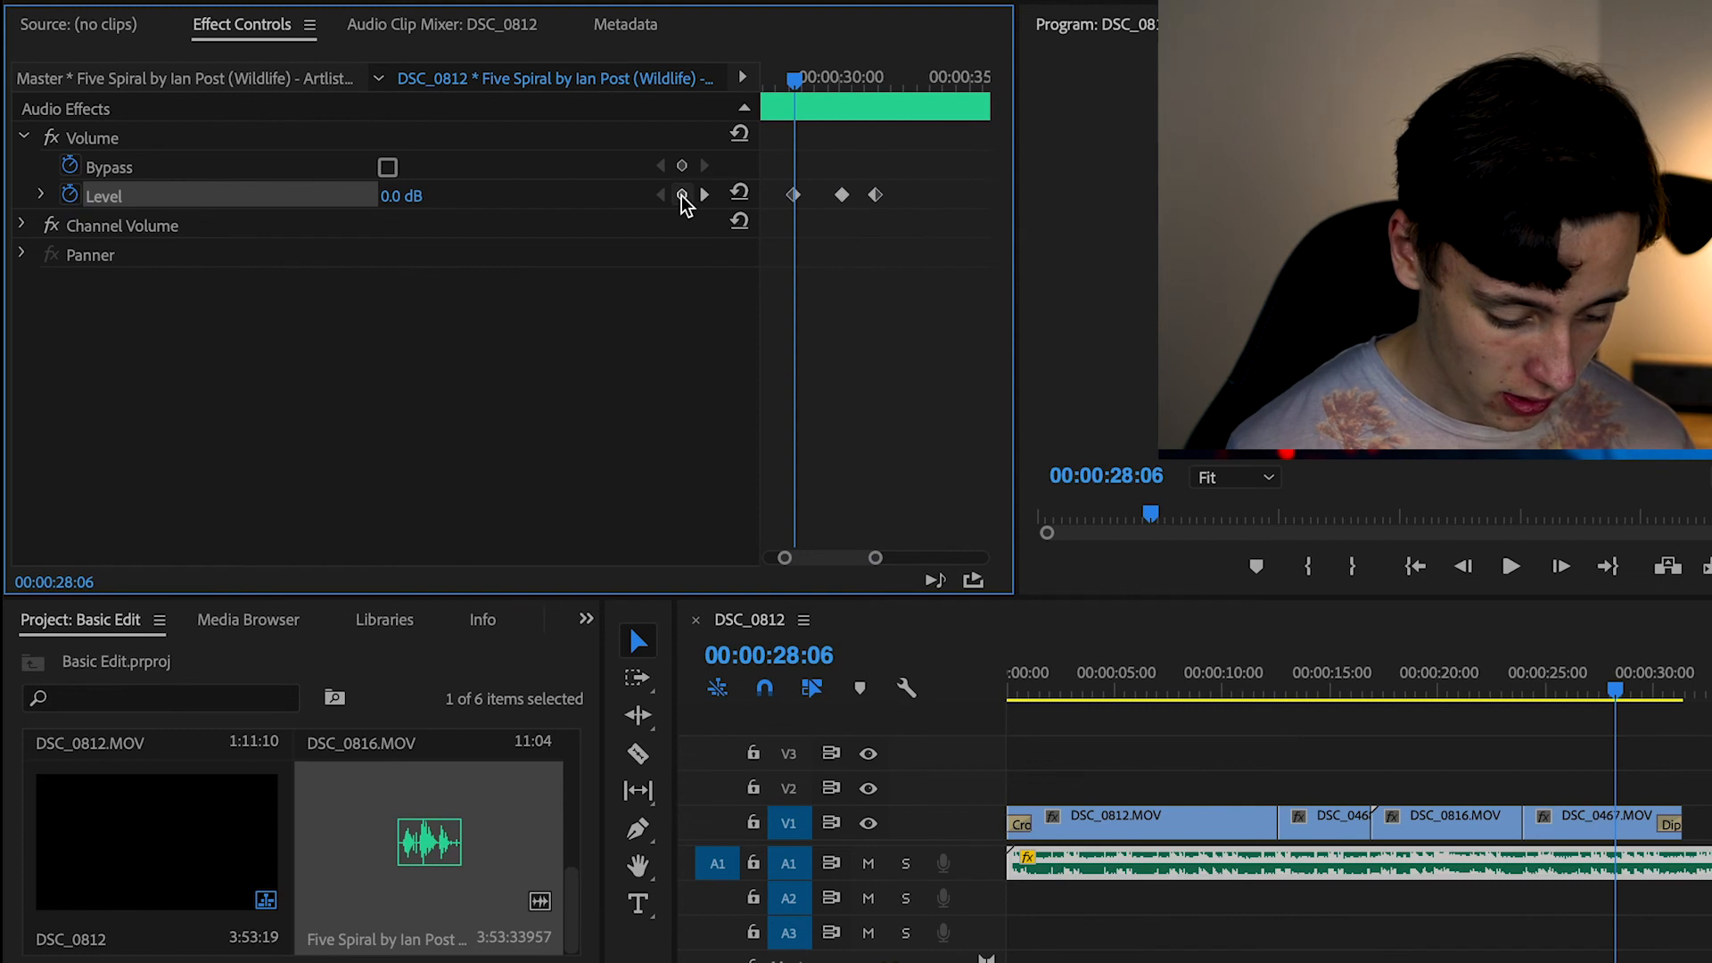
click(417, 194)
text(-)
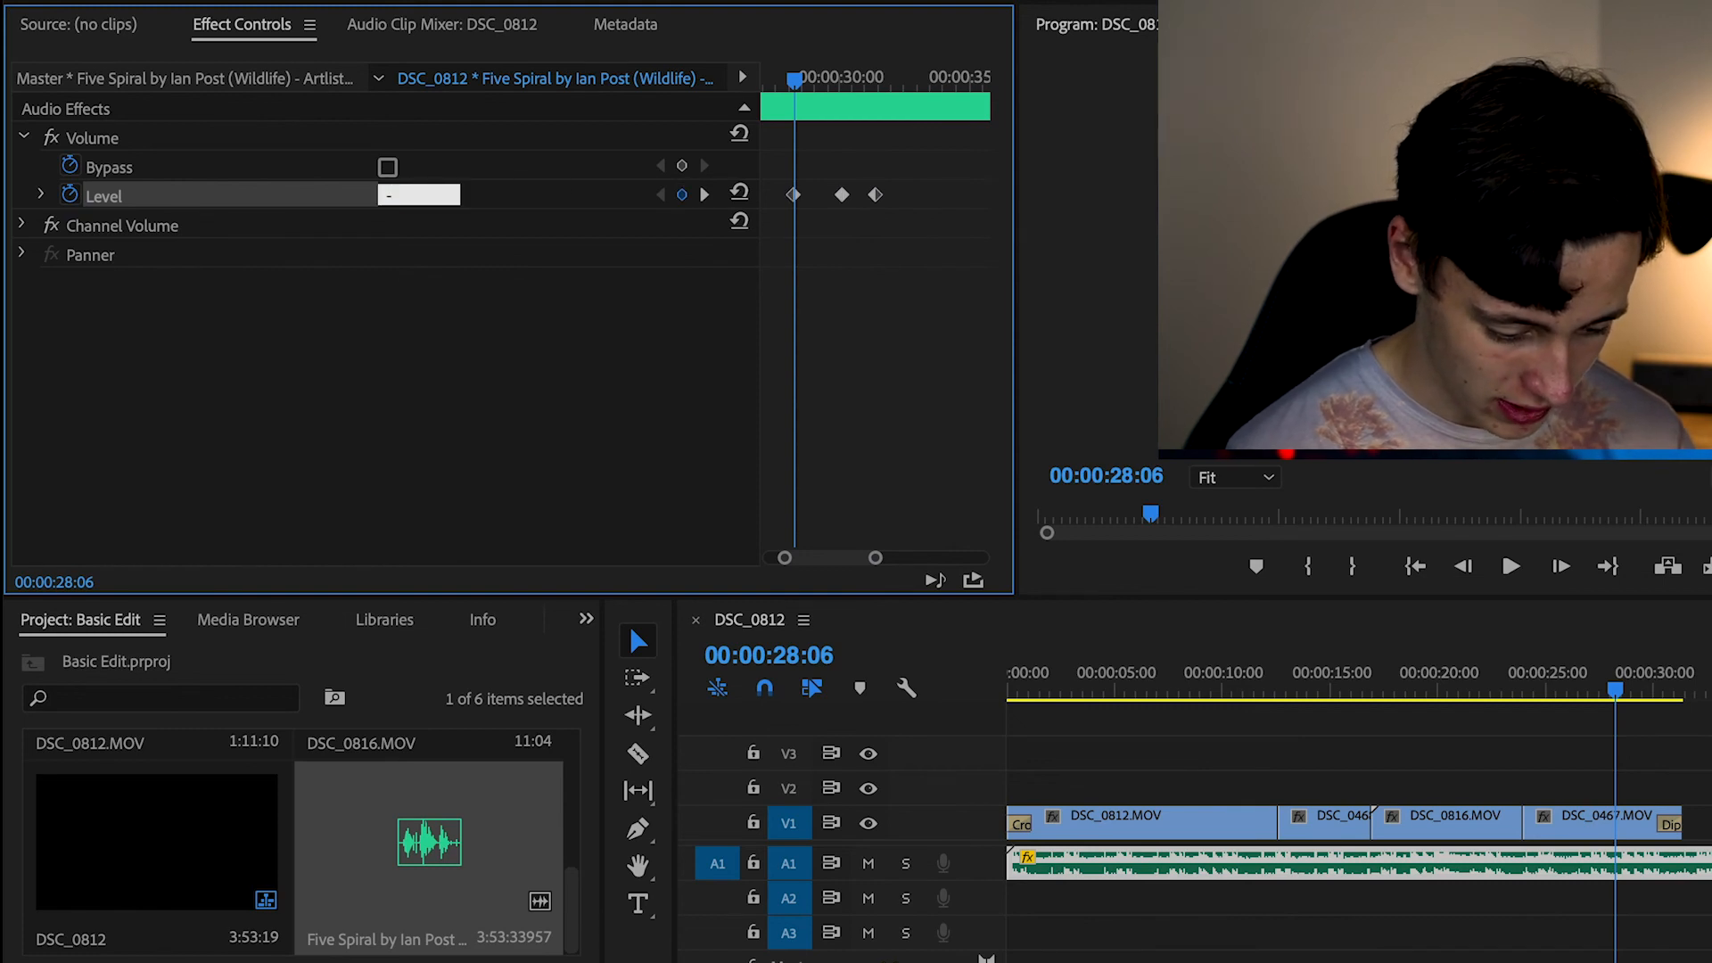
text(20)
key(Return)
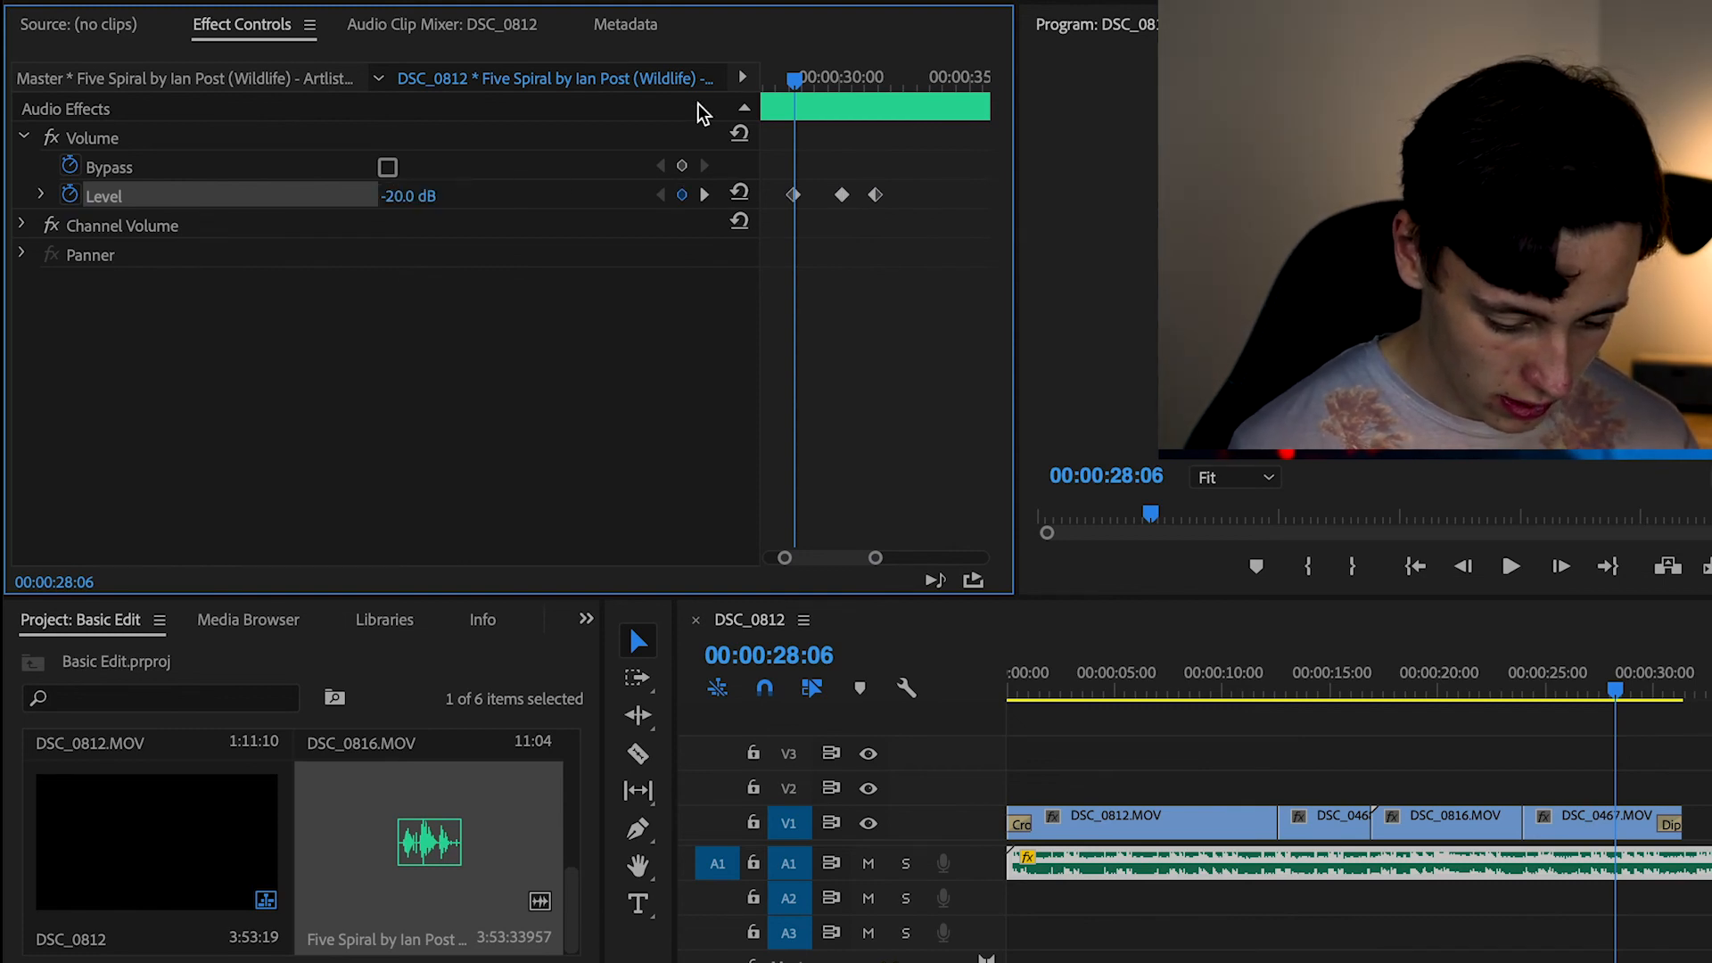
Scrub past the three Level keyframes and play the ending from before the first one to hear the volume changes
drag(793, 84, 887, 114)
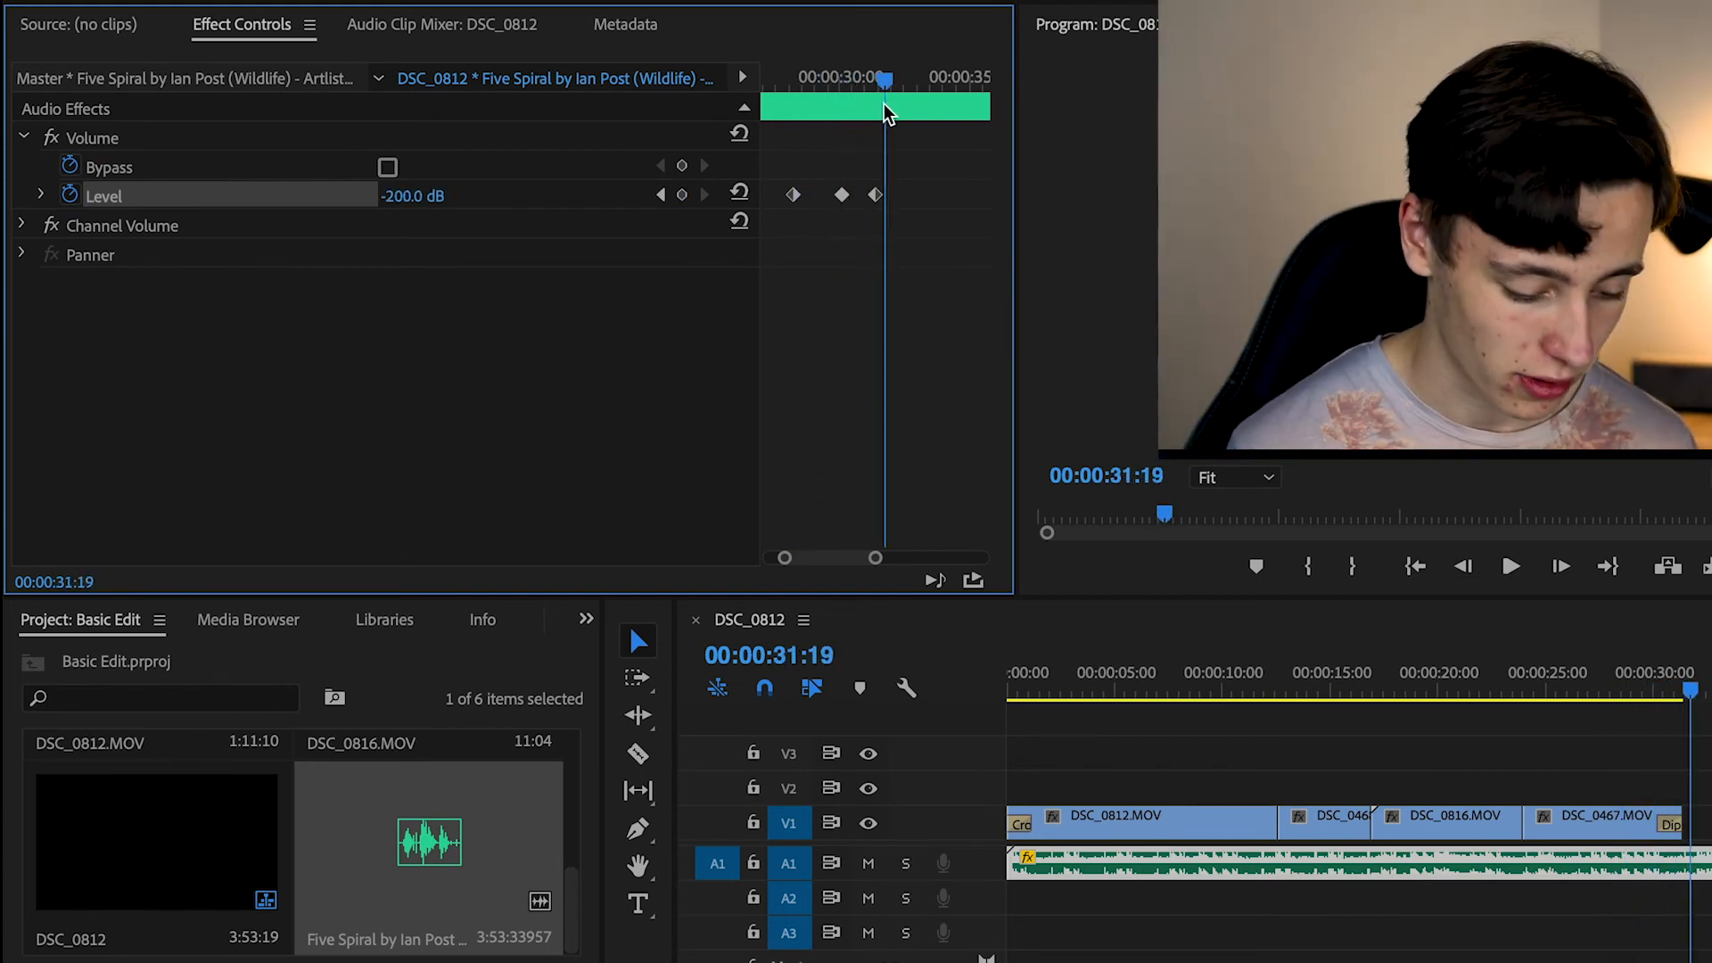
click(783, 78)
key(space)
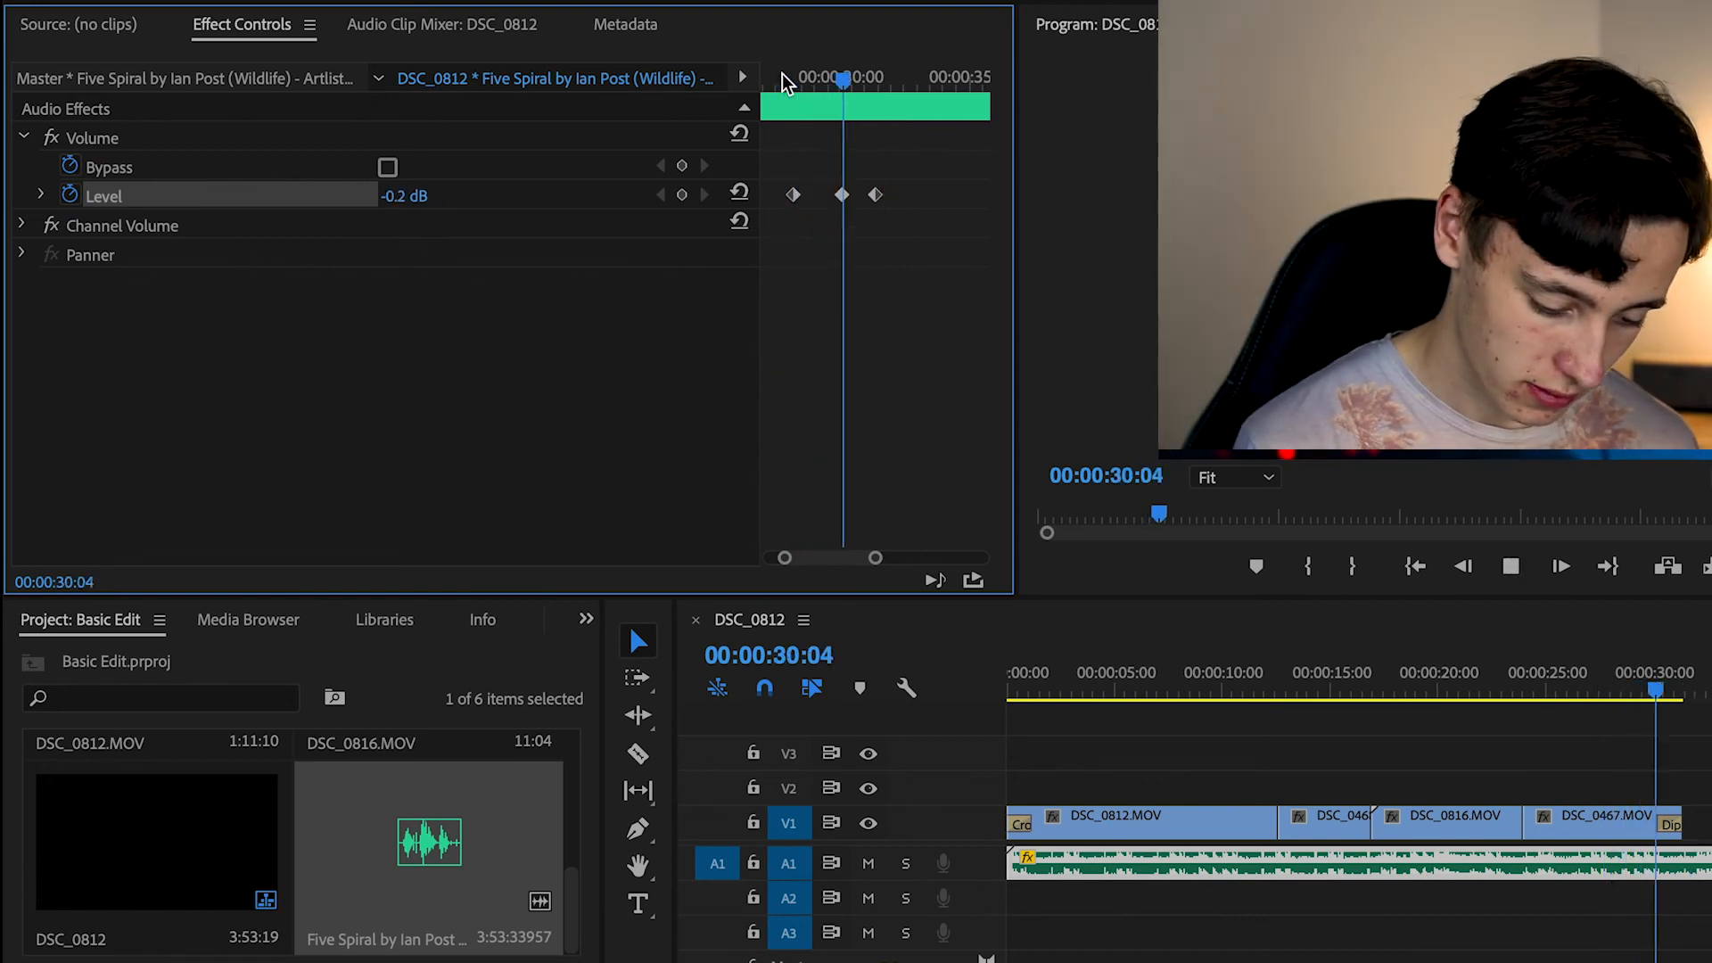
key(space)
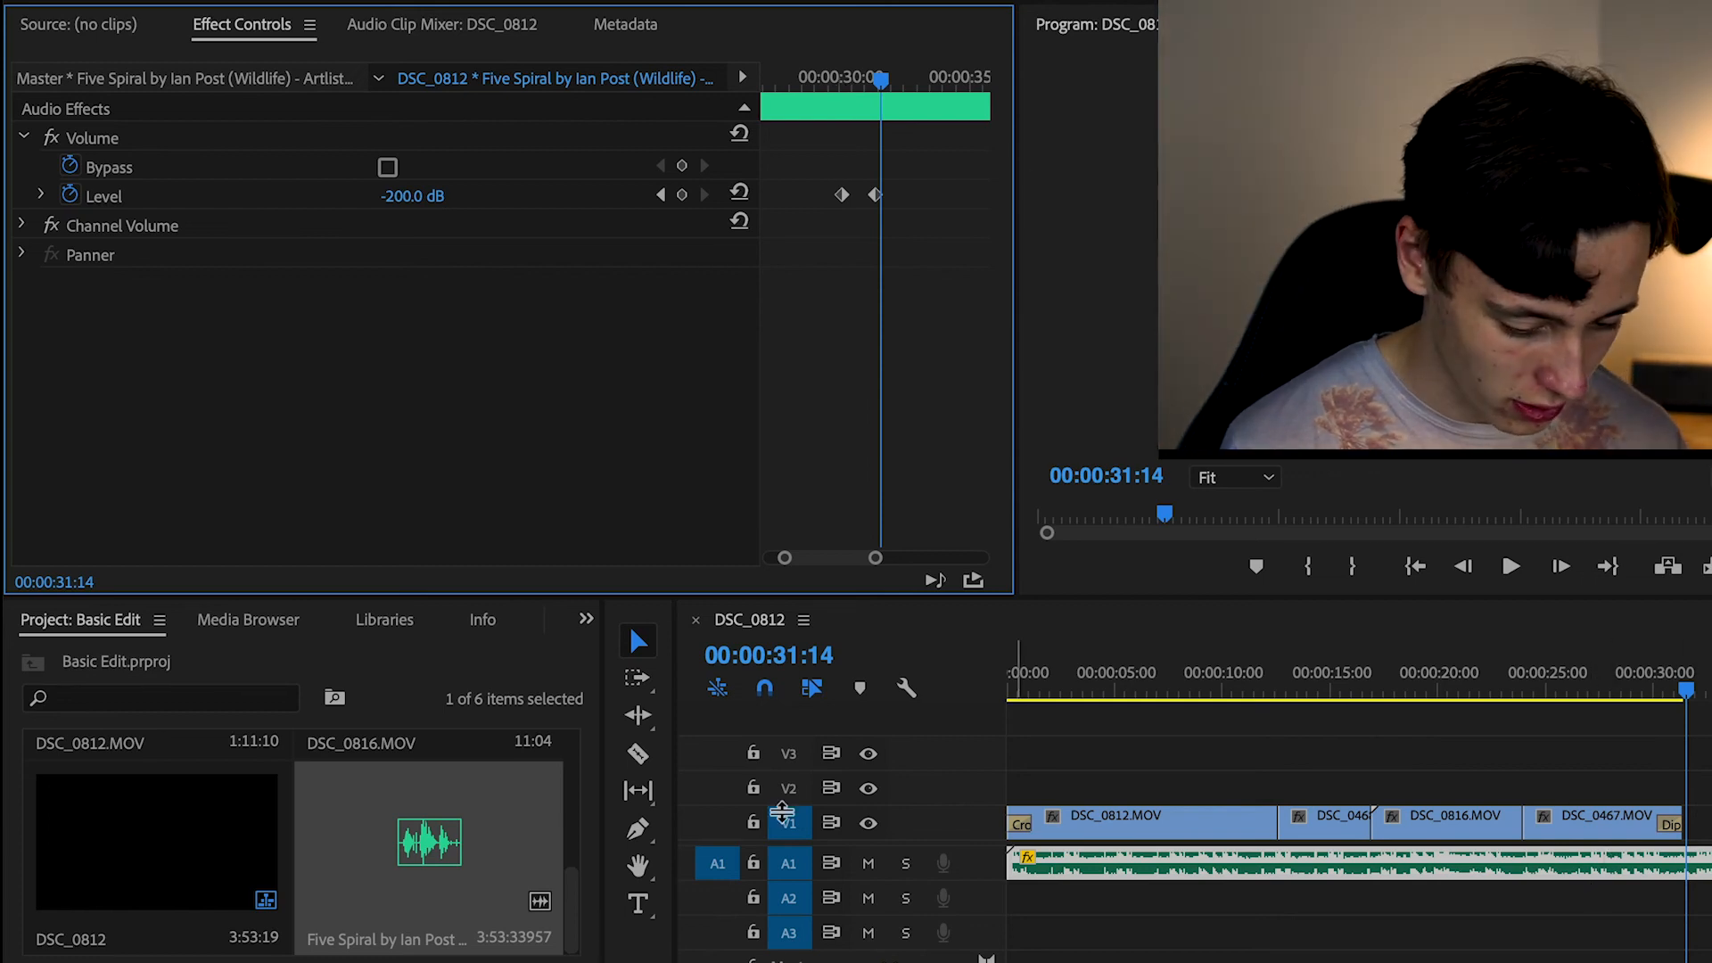
Cut the music clip at 00:00:31:14 with the Razor tool and delete the part after the cut
click(637, 751)
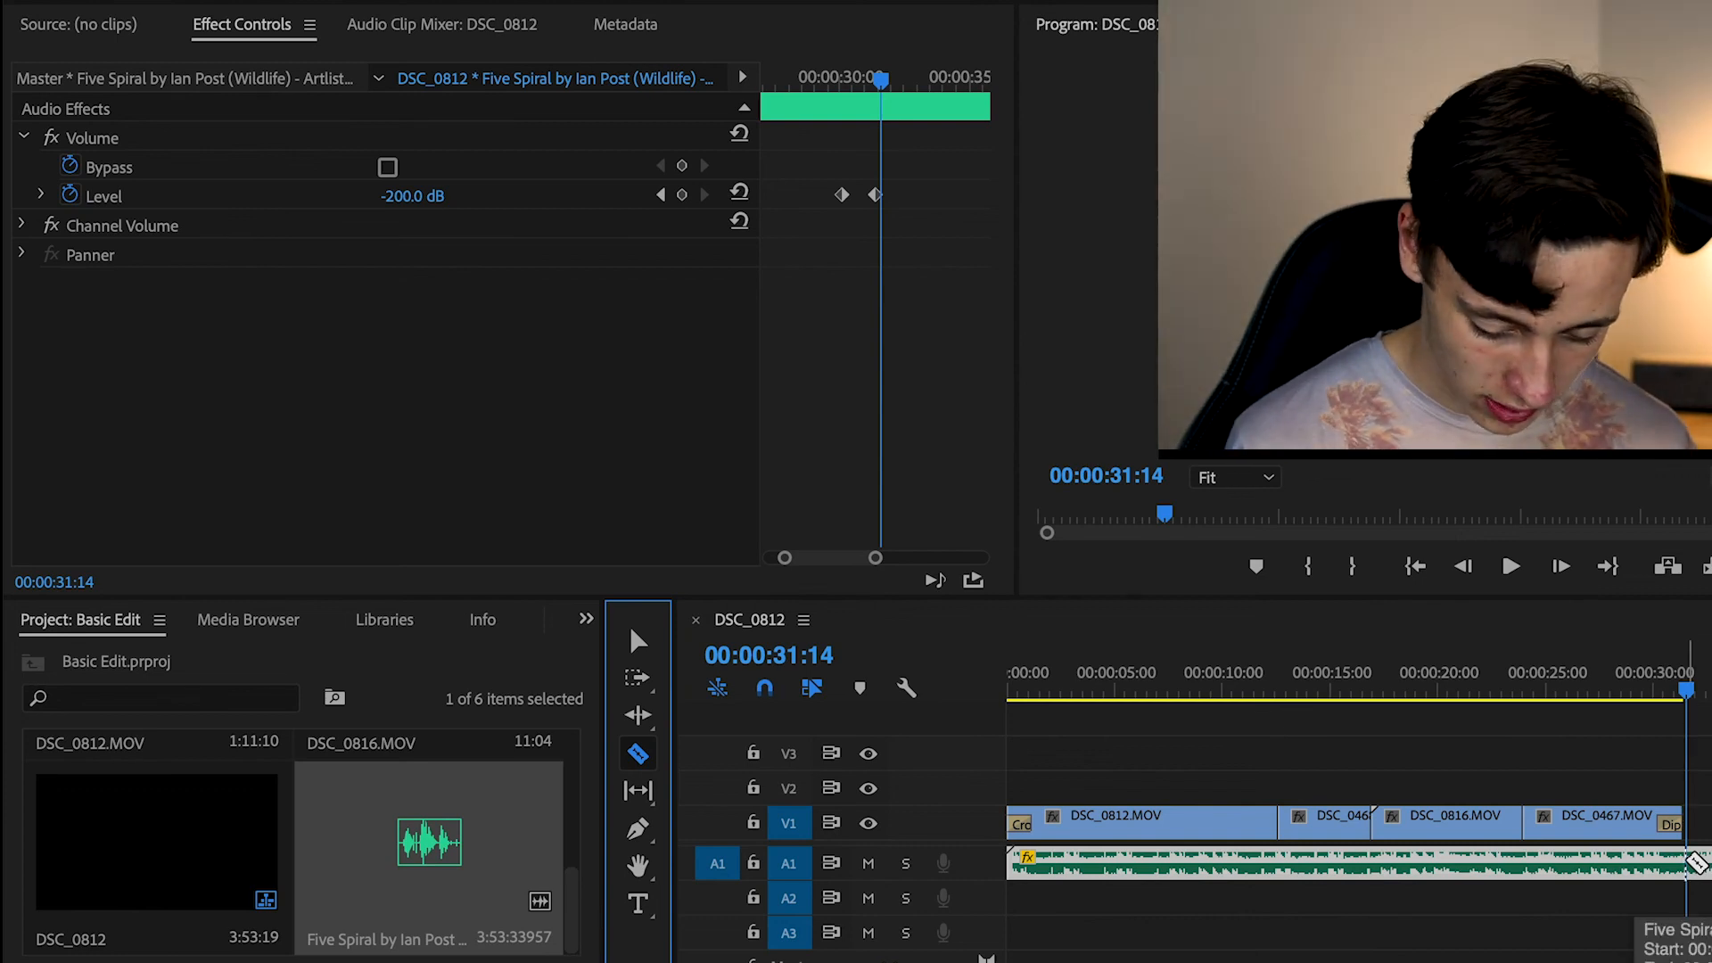
click(1686, 863)
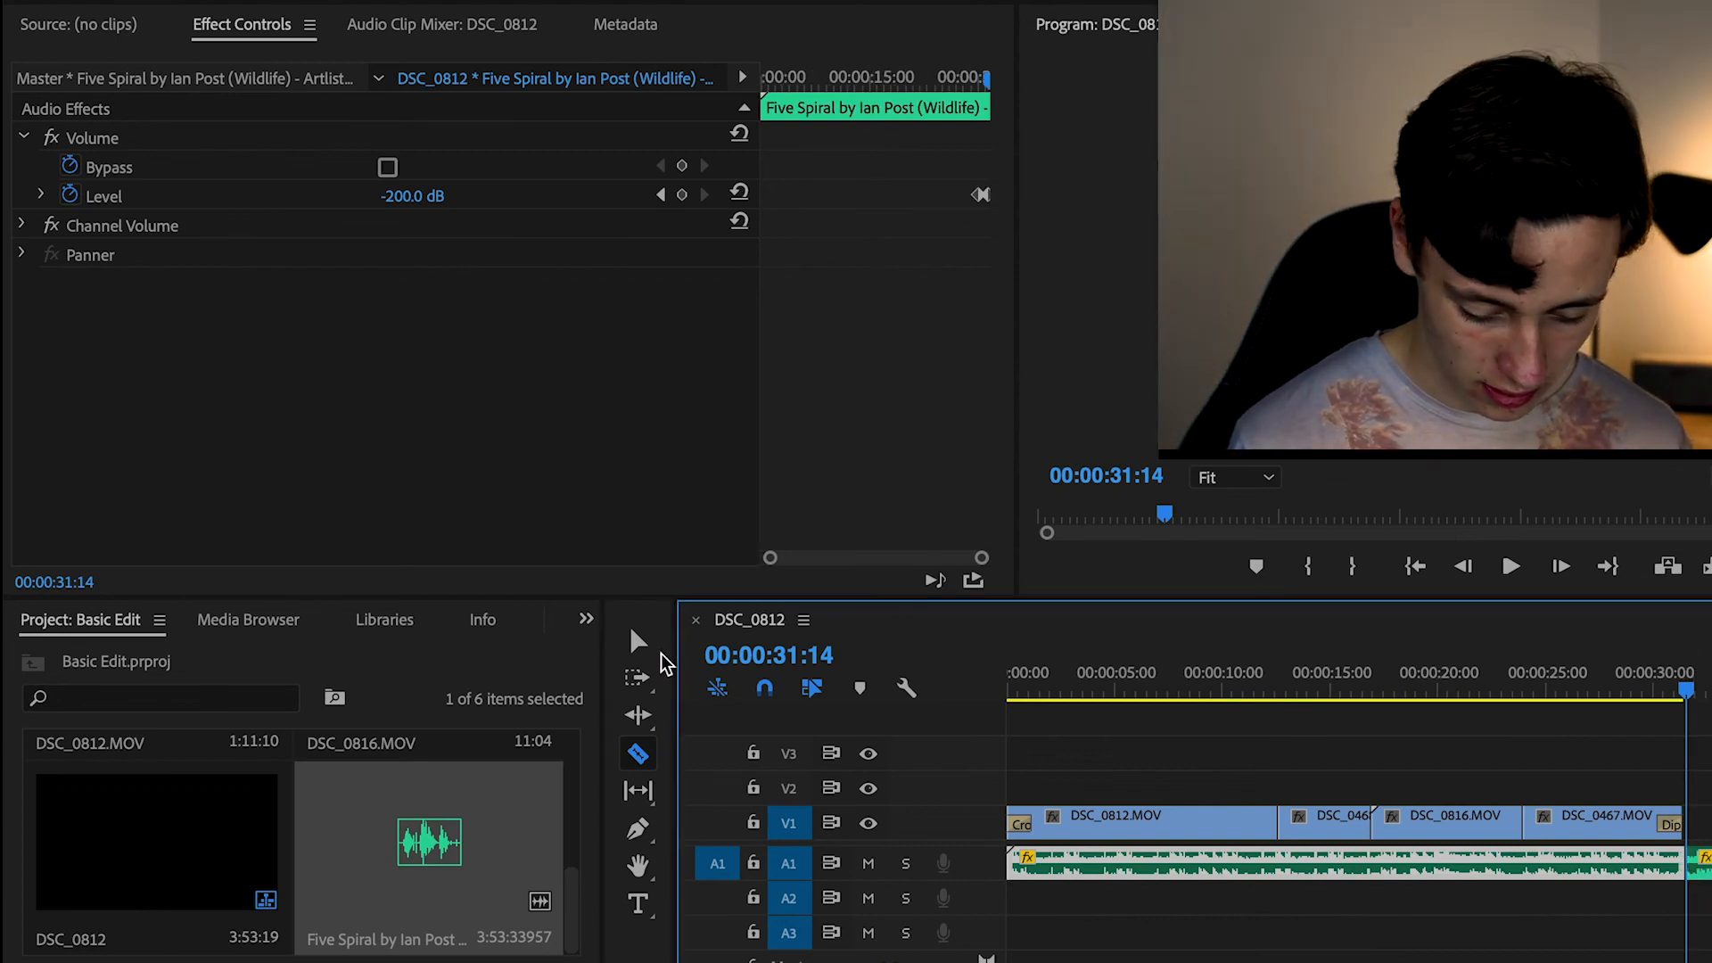
click(637, 640)
click(1575, 764)
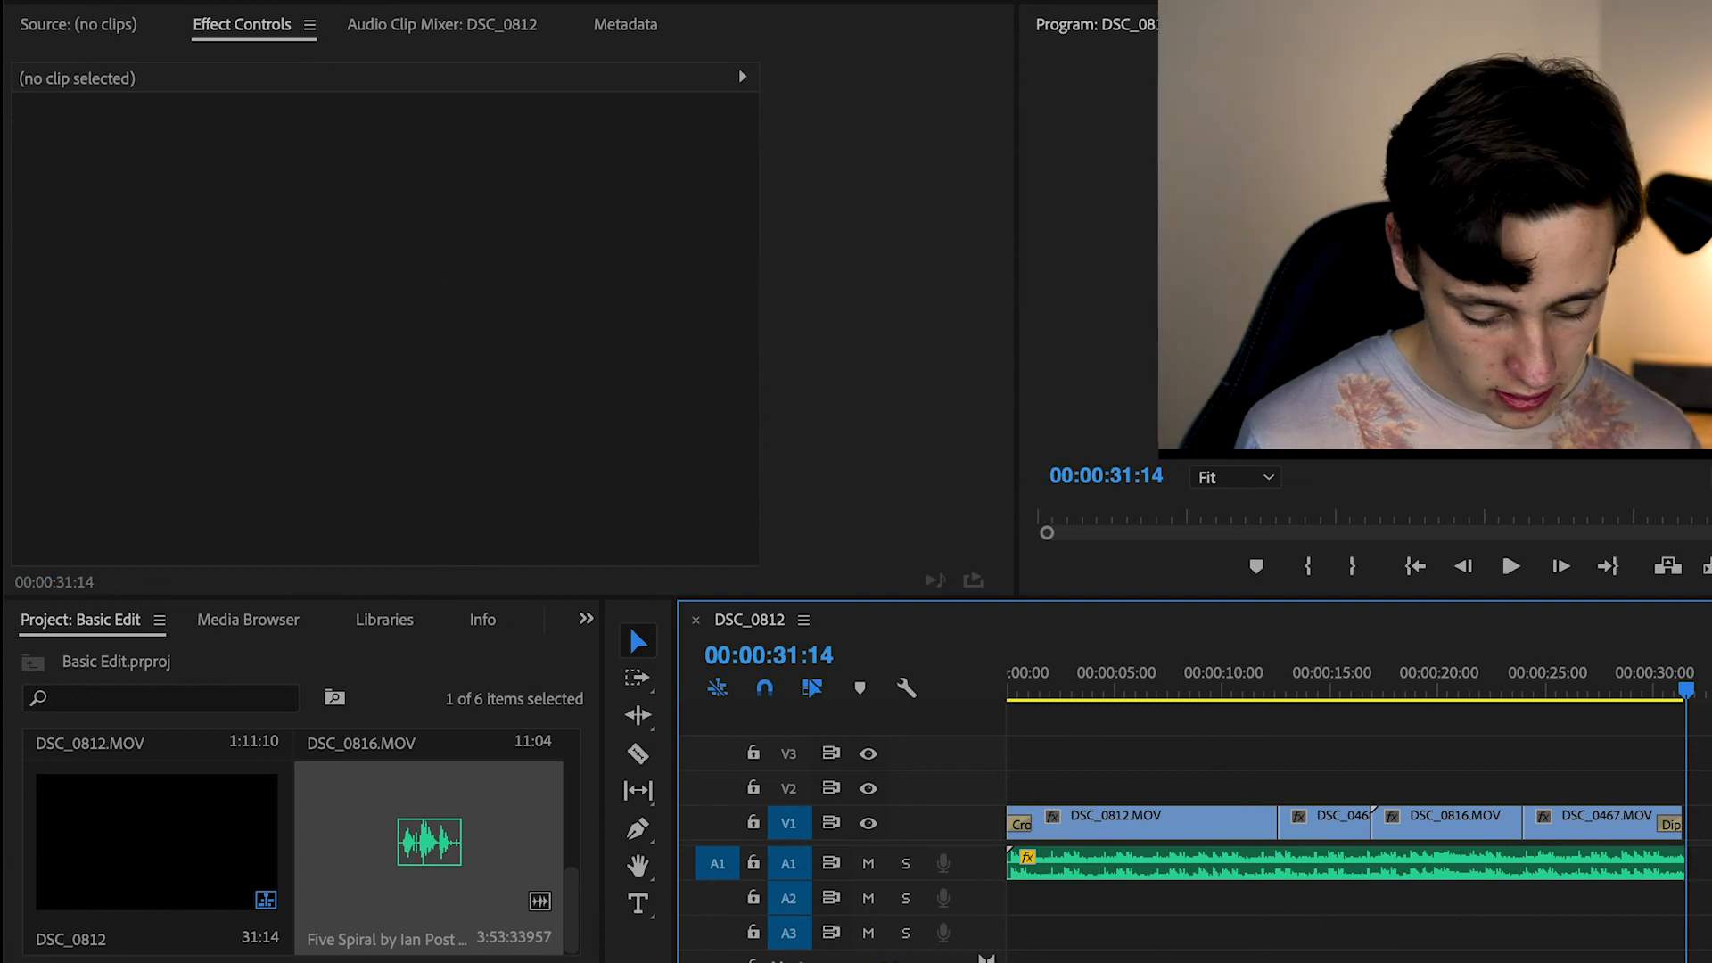
key(minus)
key(minus)
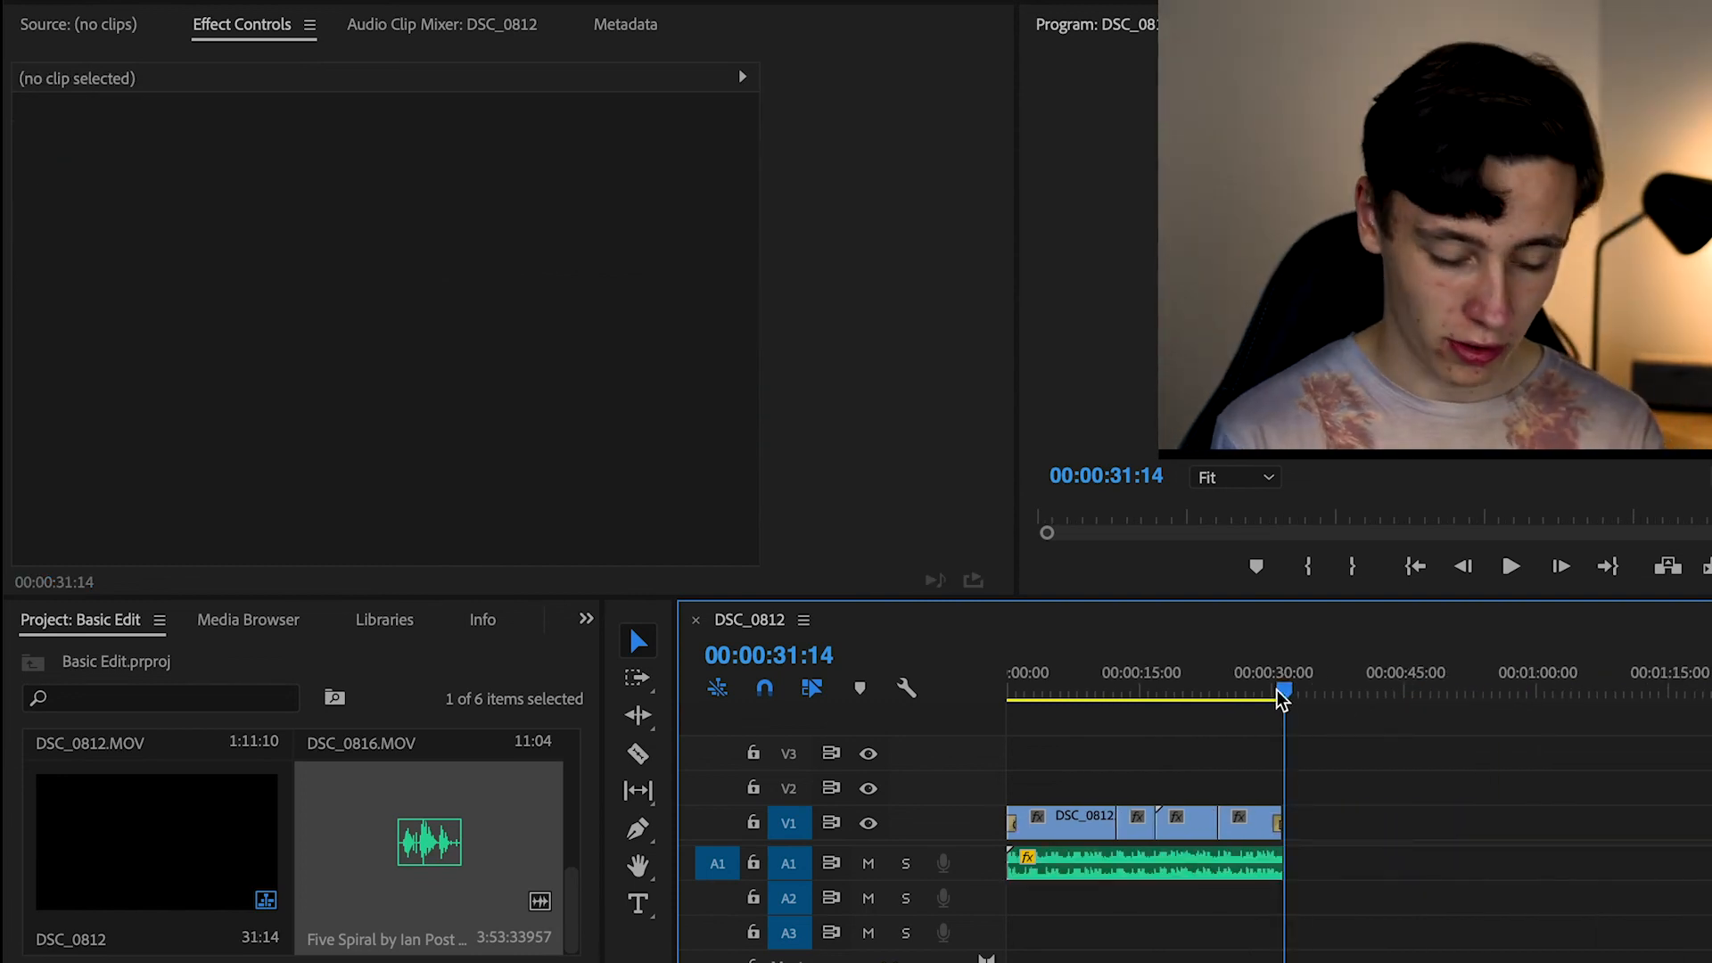